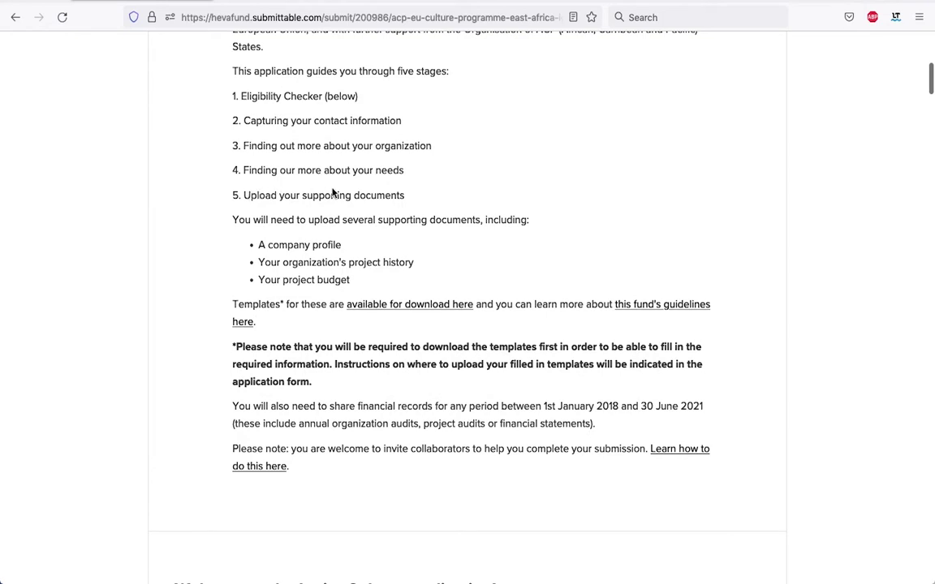
Follow the 'available for download here' link to the Ignite Culture Fund: Application Templates folder in Google Drive.
{"action": "scroll", "coordinate": [420, 202], "scroll_direction": "down", "scroll_amount": 2}
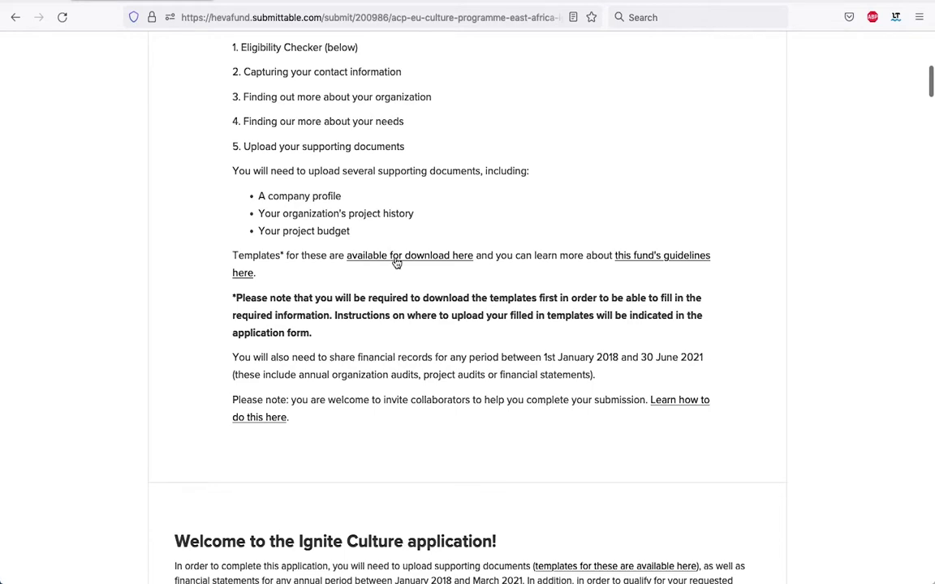
{"action": "left_click", "coordinate": [396, 258]}
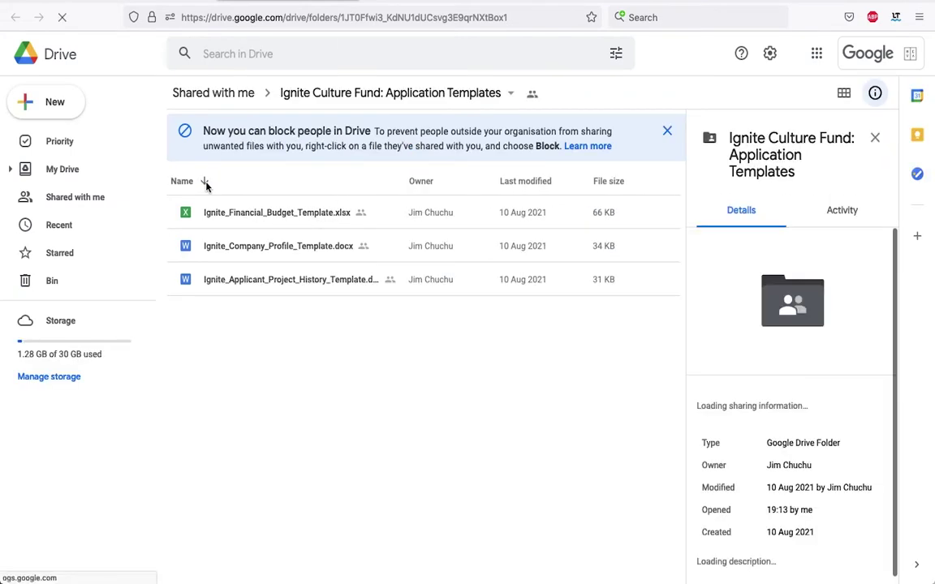
Open Ignite_Financial_Budget_Template.xlsx from the templates folder in Google Sheets.
{"action": "left_click", "coordinate": [272, 213]}
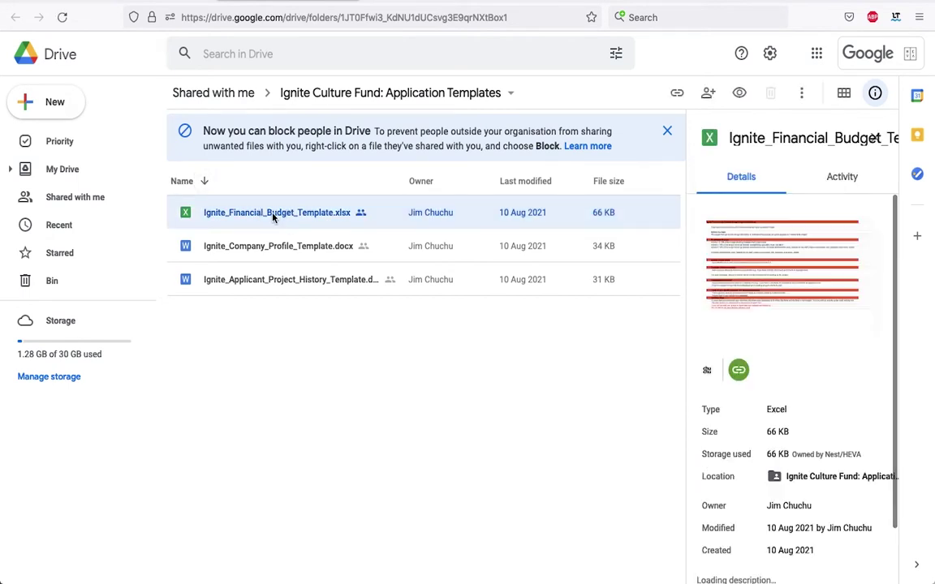
{"action": "double_click", "coordinate": [273, 213]}
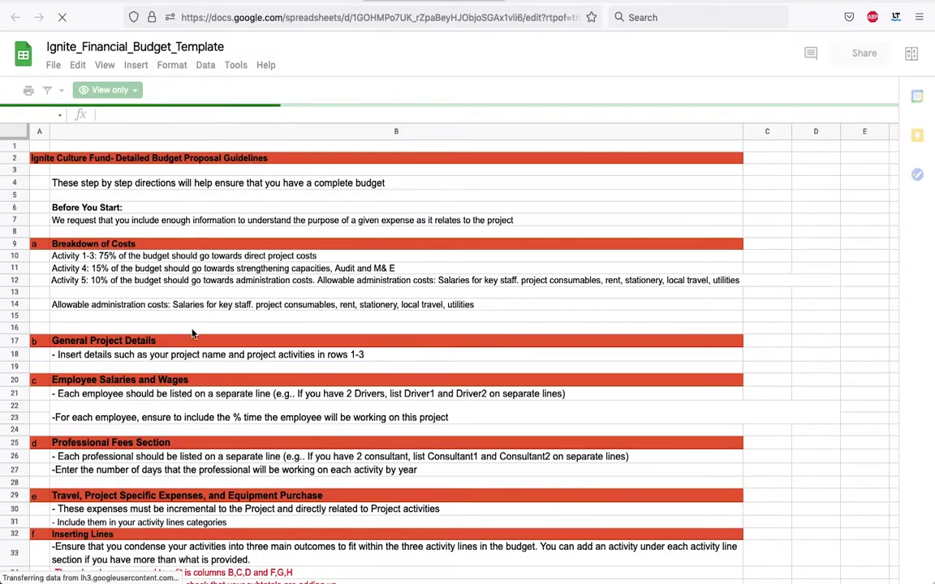
{"action": "scroll", "coordinate": [193, 331], "scroll_direction": "down", "scroll_amount": 4}
{"action": "scroll", "coordinate": [193, 333], "scroll_direction": "up", "scroll_amount": 1}
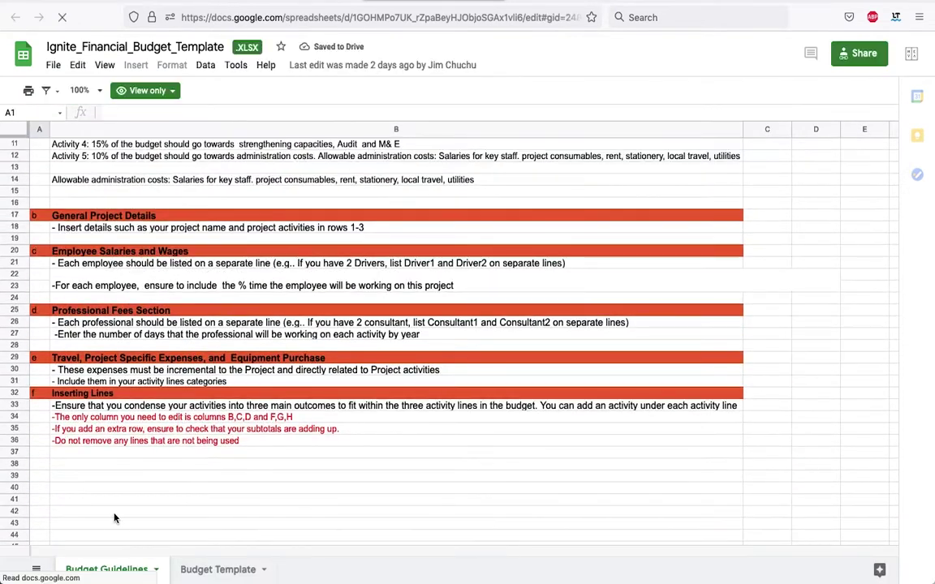
Review the Budget Template sheet of the financial budget workbook.
{"action": "left_click", "coordinate": [217, 570]}
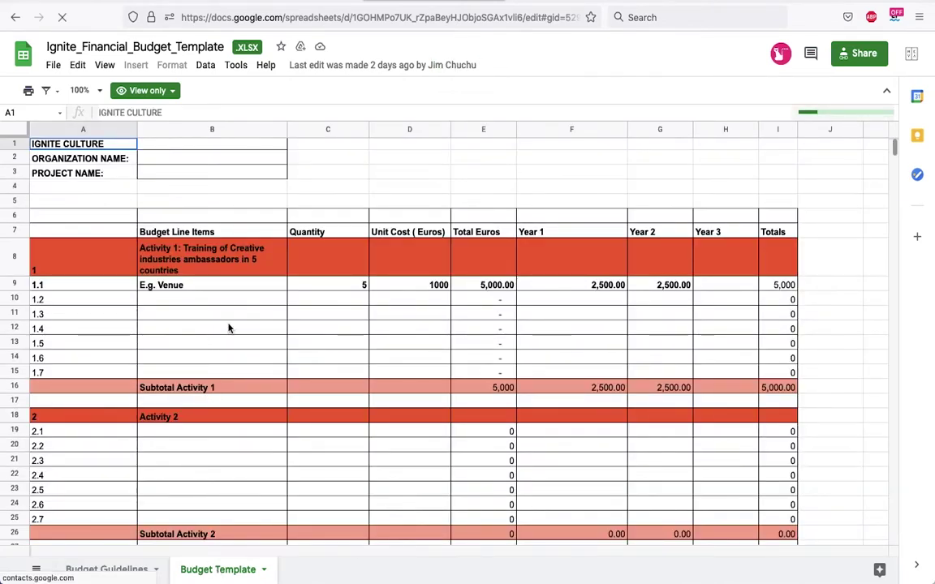
{"action": "scroll", "coordinate": [228, 328], "scroll_direction": "down", "scroll_amount": 3}
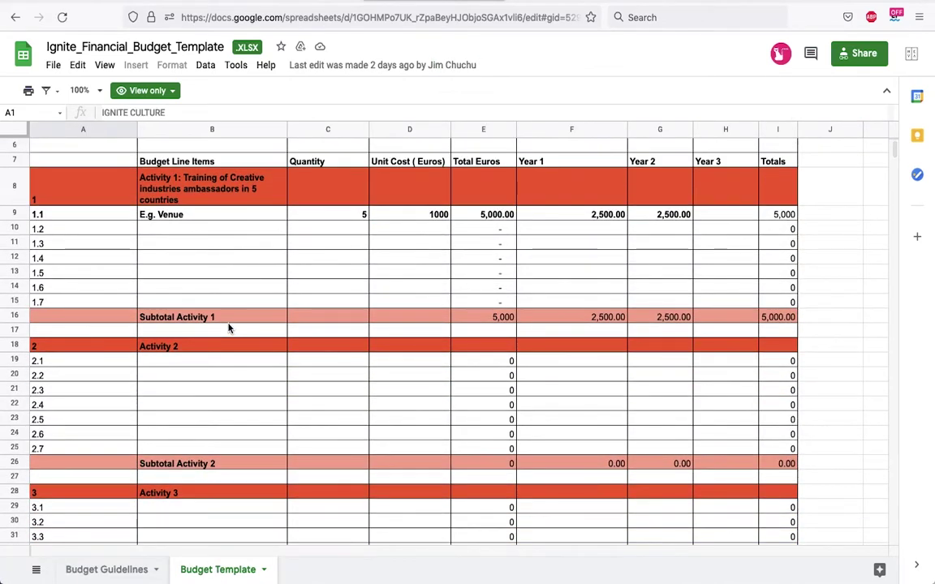
{"action": "scroll", "coordinate": [228, 328], "scroll_direction": "down", "scroll_amount": 1}
{"action": "scroll", "coordinate": [228, 328], "scroll_direction": "up", "scroll_amount": 1}
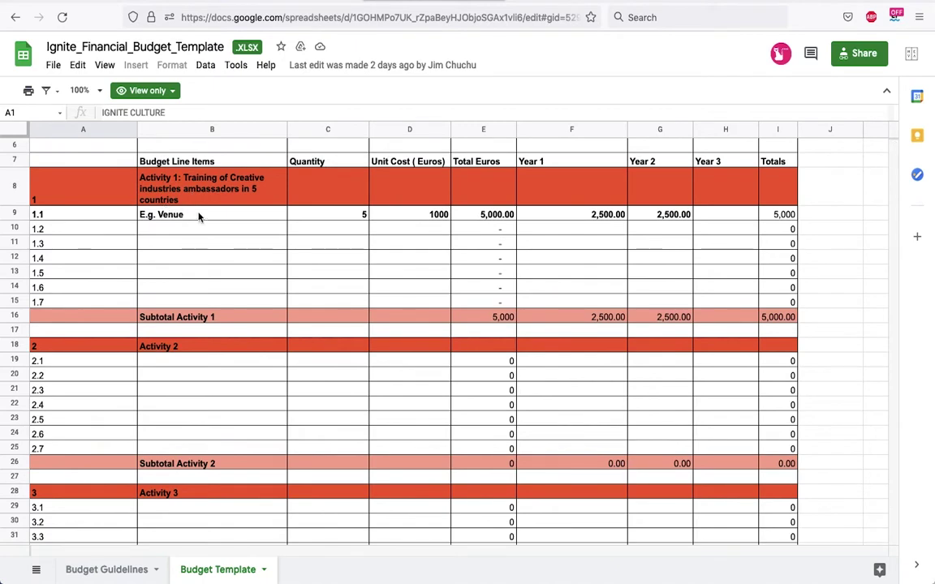
{"action": "scroll", "coordinate": [240, 348], "scroll_direction": "down", "scroll_amount": 3}
{"action": "scroll", "coordinate": [240, 348], "scroll_direction": "up", "scroll_amount": 5}
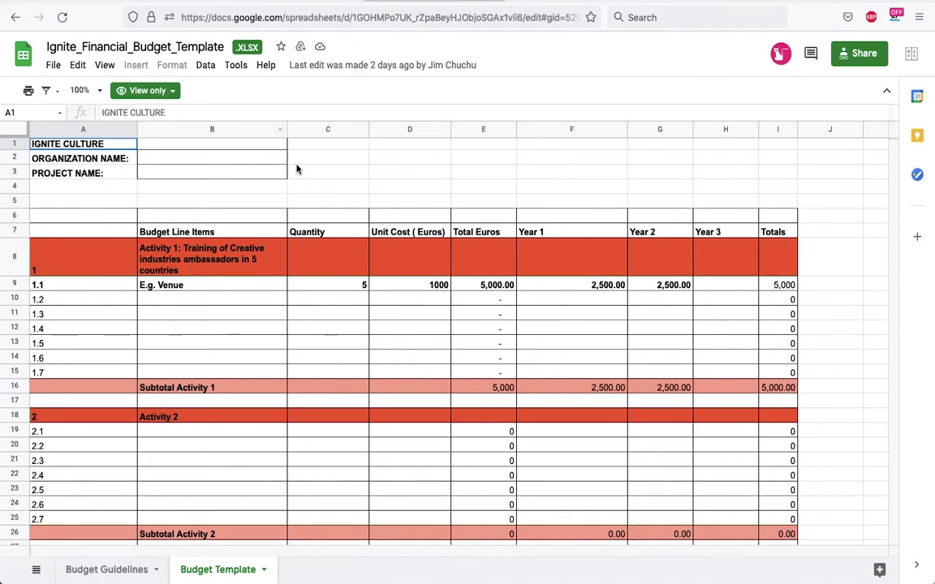
Check the File > Download options, then open the Company Profile template.
{"action": "left_click", "coordinate": [53, 65]}
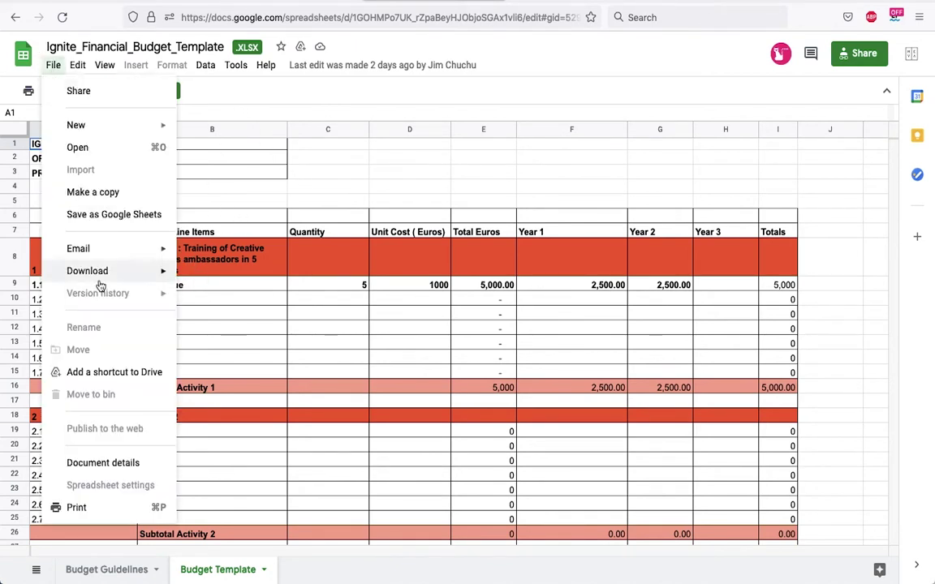
{"action": "mouse_move", "coordinate": [122, 275]}
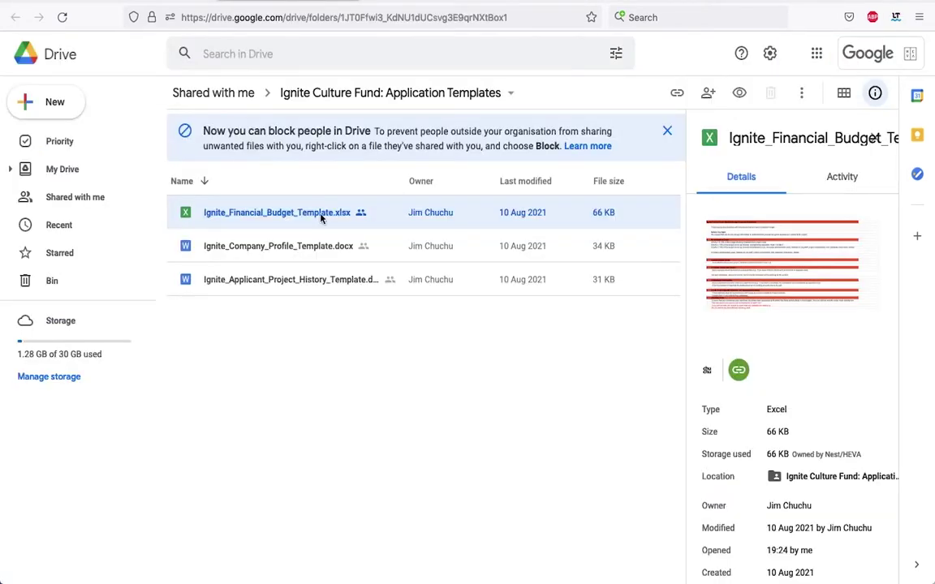
{"action": "double_click", "coordinate": [293, 247]}
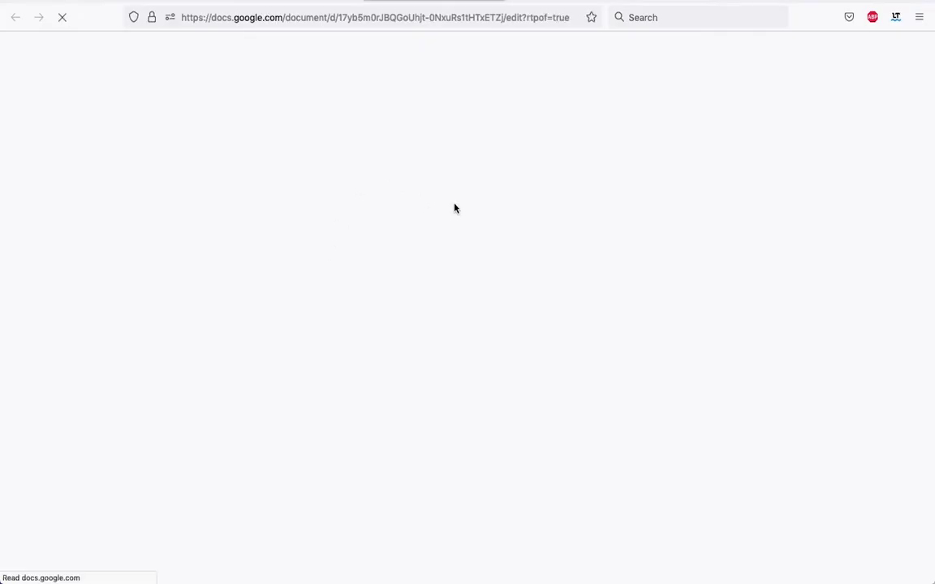
Read through Ignite_Company_Profile_Template's nine numbered sections, then close it to return to the Drive folder.
{"action": "scroll", "coordinate": [437, 360], "scroll_direction": "down", "scroll_amount": 2}
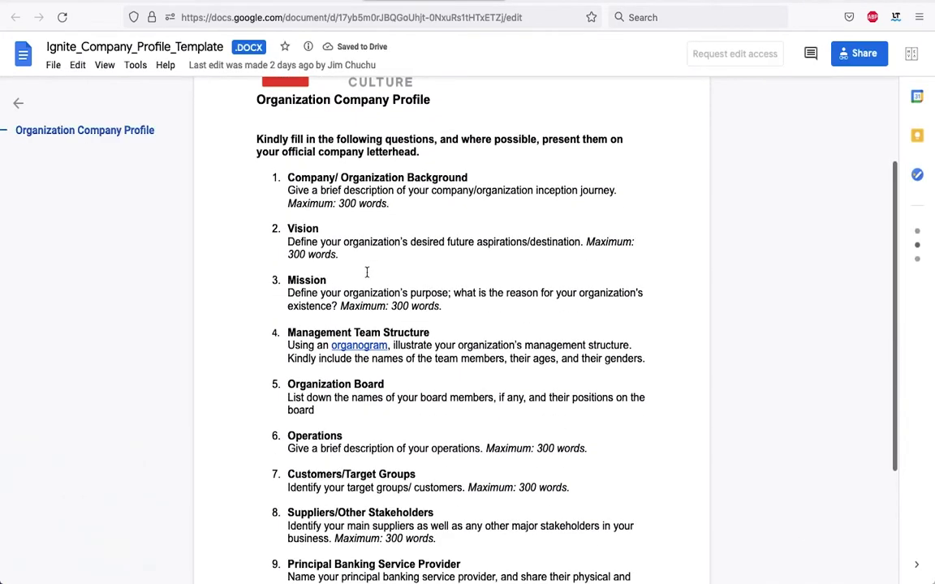
{"action": "scroll", "coordinate": [367, 273], "scroll_direction": "down", "scroll_amount": 1}
{"action": "scroll", "coordinate": [367, 272], "scroll_direction": "down", "scroll_amount": 1}
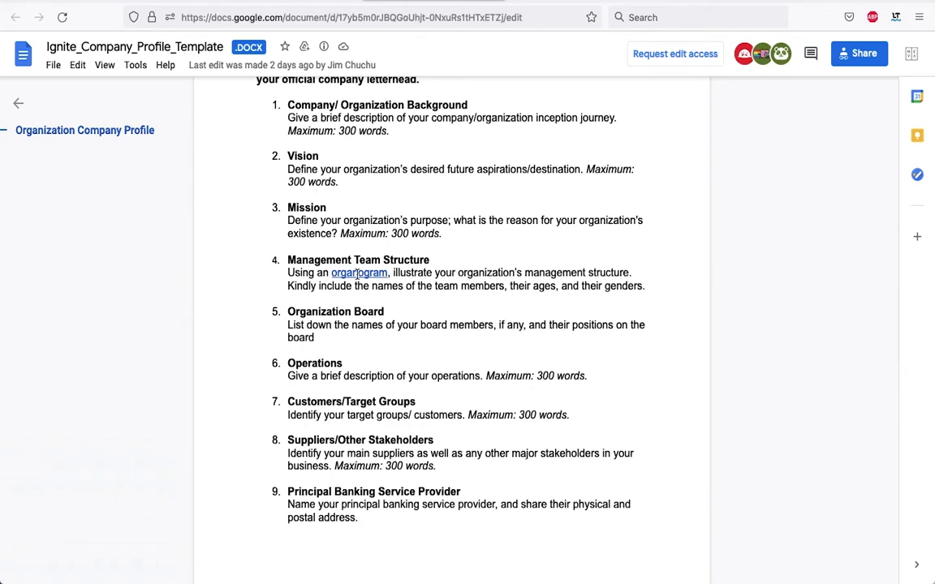
{"action": "mouse_move", "coordinate": [357, 273]}
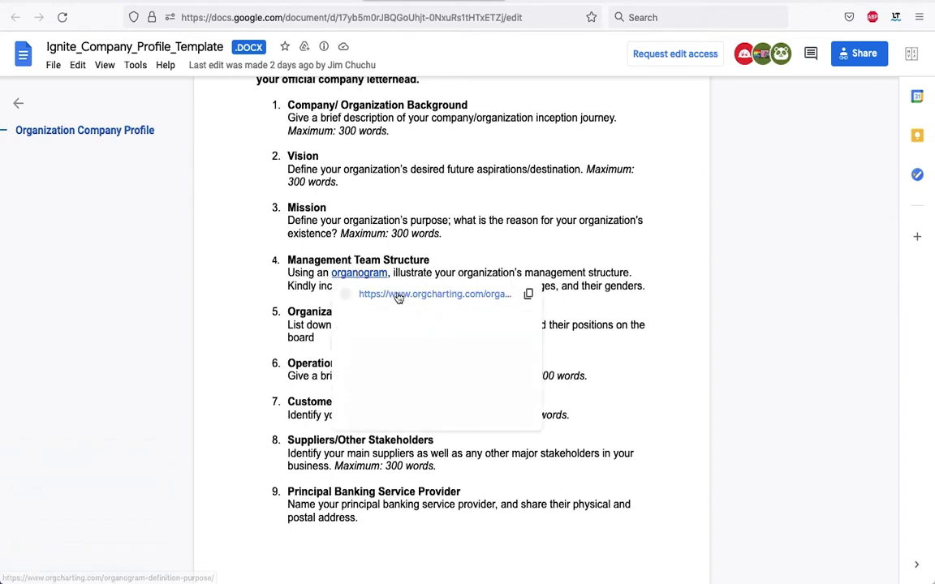
{"action": "mouse_move", "coordinate": [397, 297]}
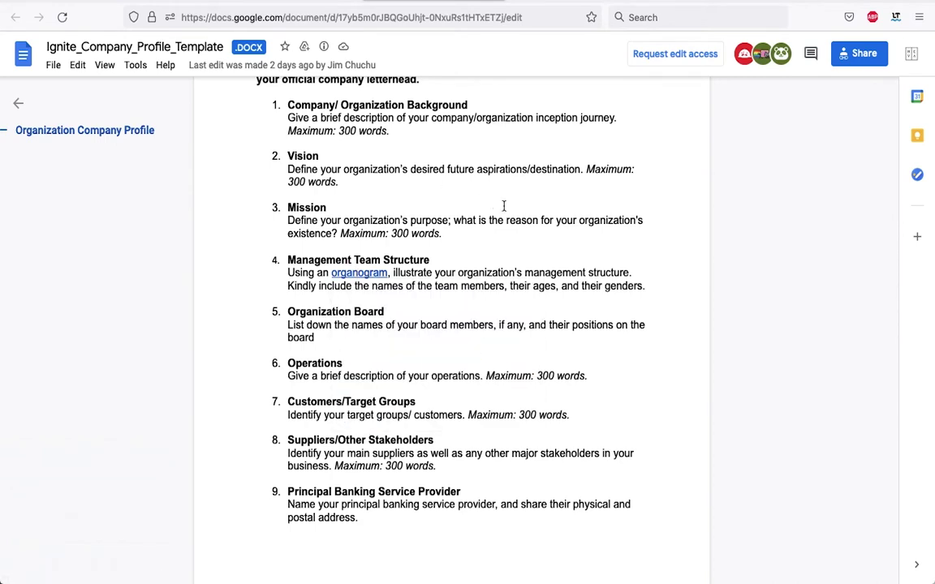
{"action": "scroll", "coordinate": [483, 252], "scroll_direction": "down", "scroll_amount": 3}
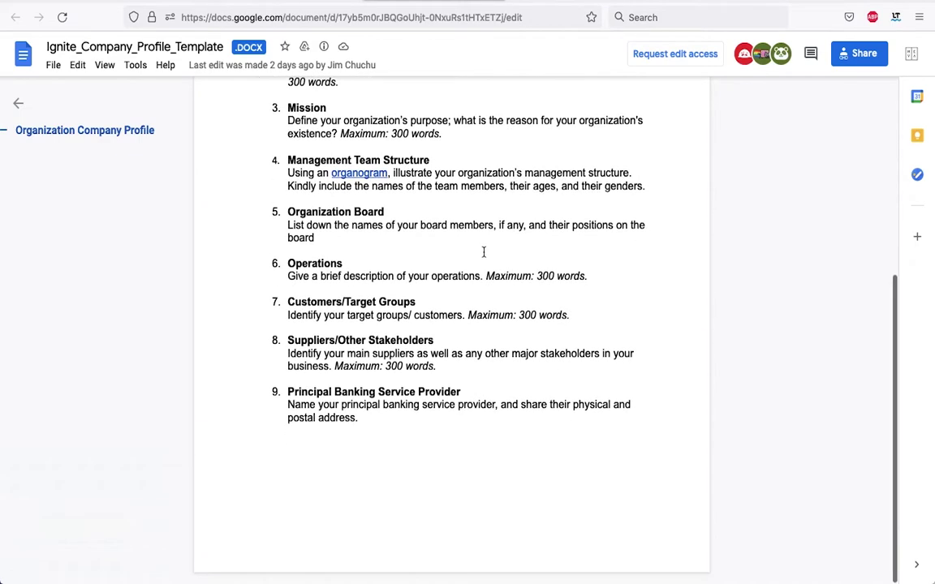
{"action": "scroll", "coordinate": [483, 251], "scroll_direction": "up", "scroll_amount": 7}
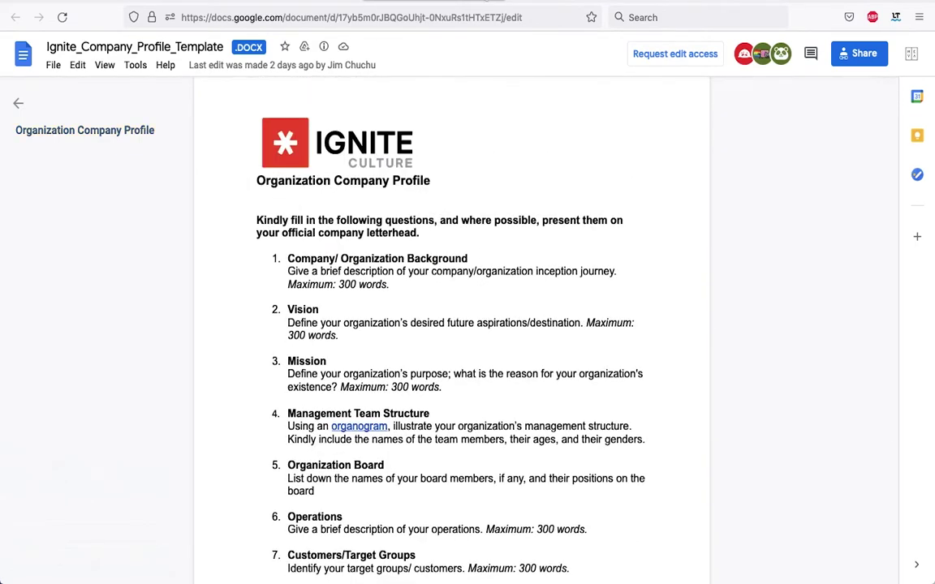
{"action": "key", "text": "super+w"}
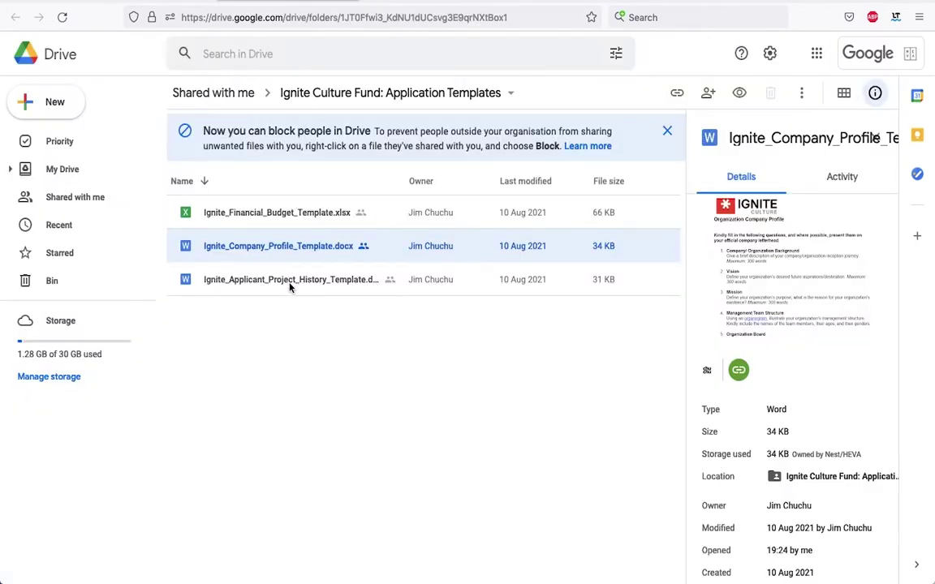
Open Ignite_Applicant_Project_History_Template, review its three-project comparison table, and close it.
{"action": "double_click", "coordinate": [287, 281]}
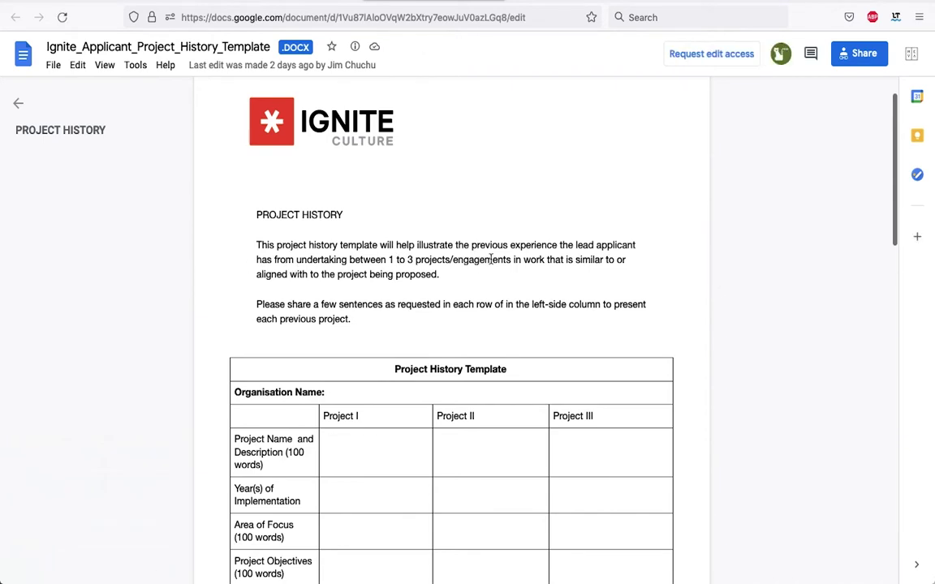
{"action": "scroll", "coordinate": [499, 284], "scroll_direction": "down", "scroll_amount": 5}
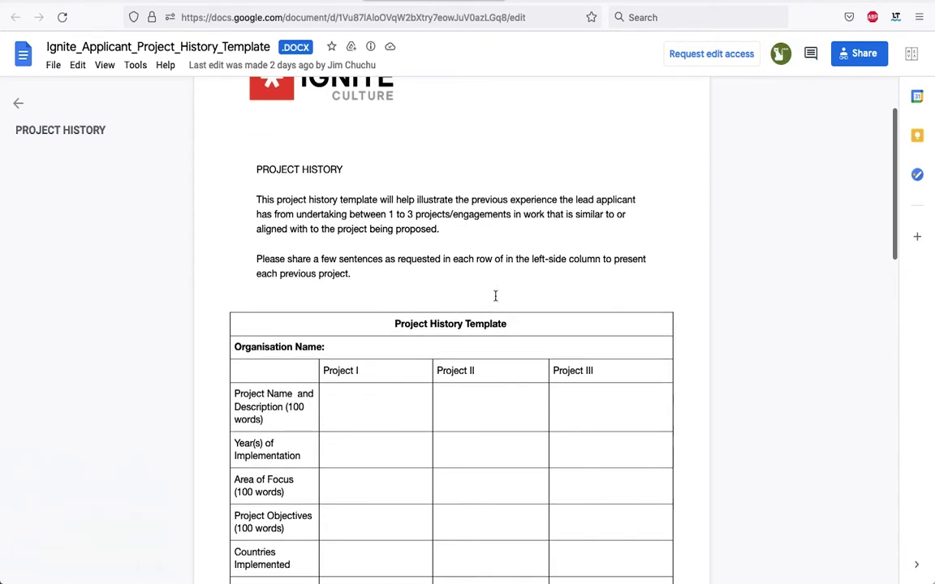
{"action": "scroll", "coordinate": [495, 296], "scroll_direction": "down", "scroll_amount": 10}
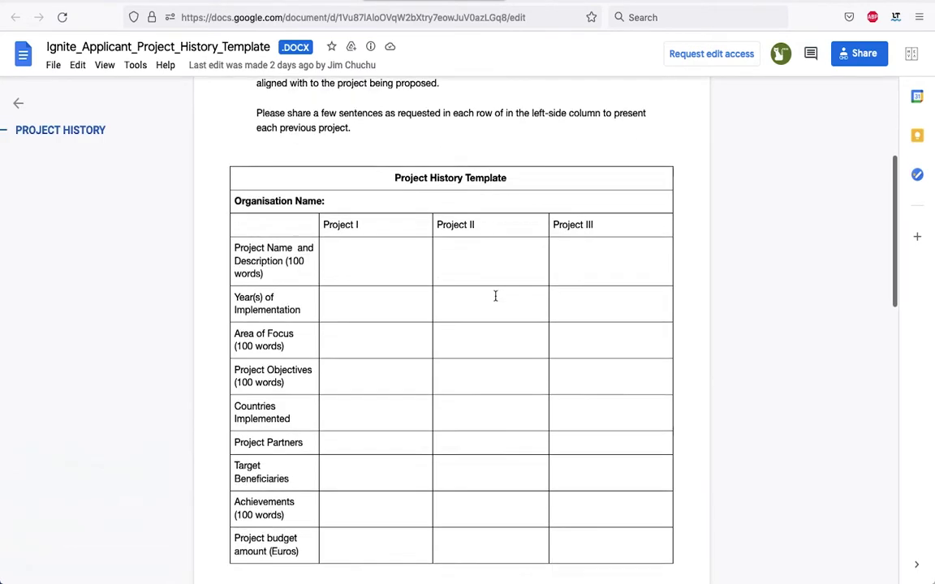
{"action": "scroll", "coordinate": [495, 296], "scroll_direction": "up", "scroll_amount": 1}
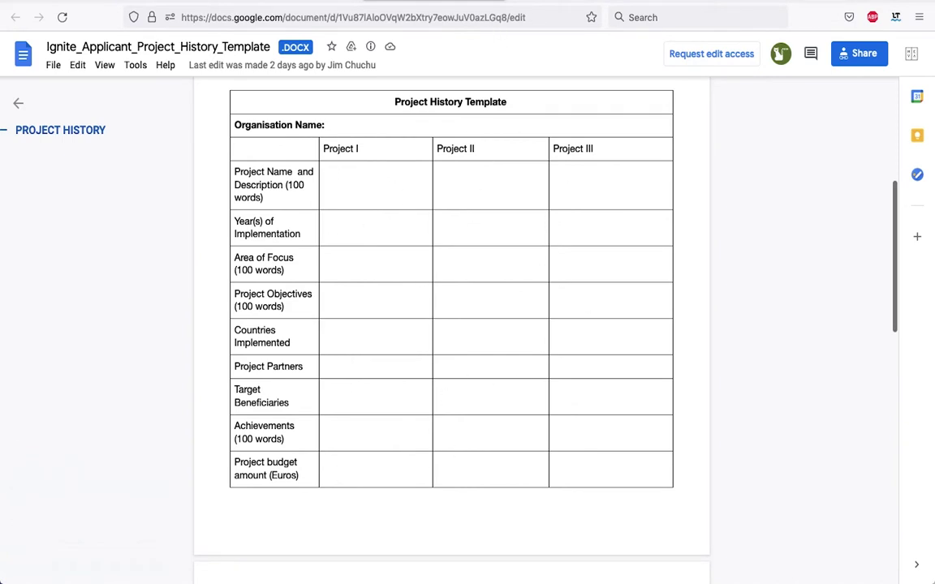
{"action": "key", "text": "super+w"}
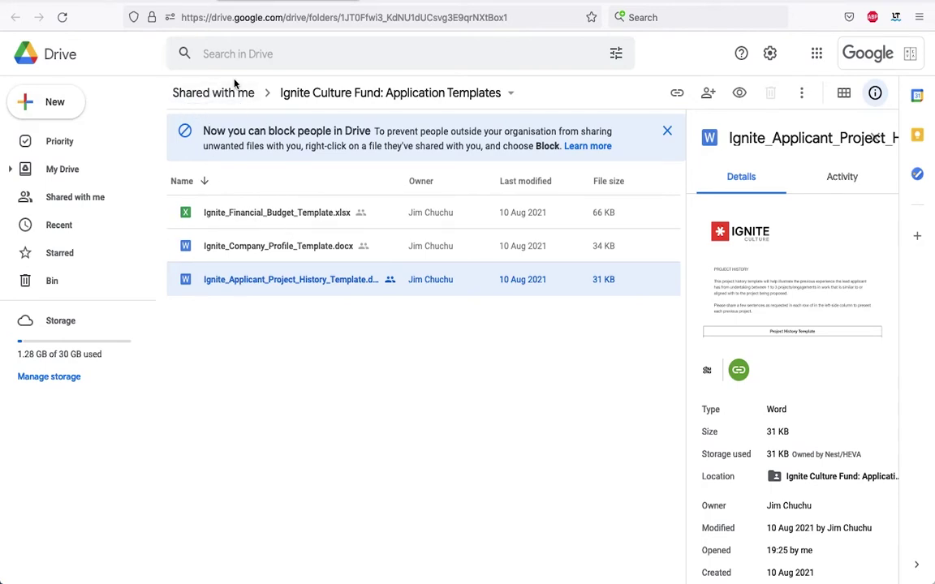
Return to the Submittable Ignite Culture application page and scroll its introduction back to the top.
{"action": "key", "text": "super+w"}
{"action": "scroll", "coordinate": [430, 209], "scroll_direction": "down", "scroll_amount": 5}
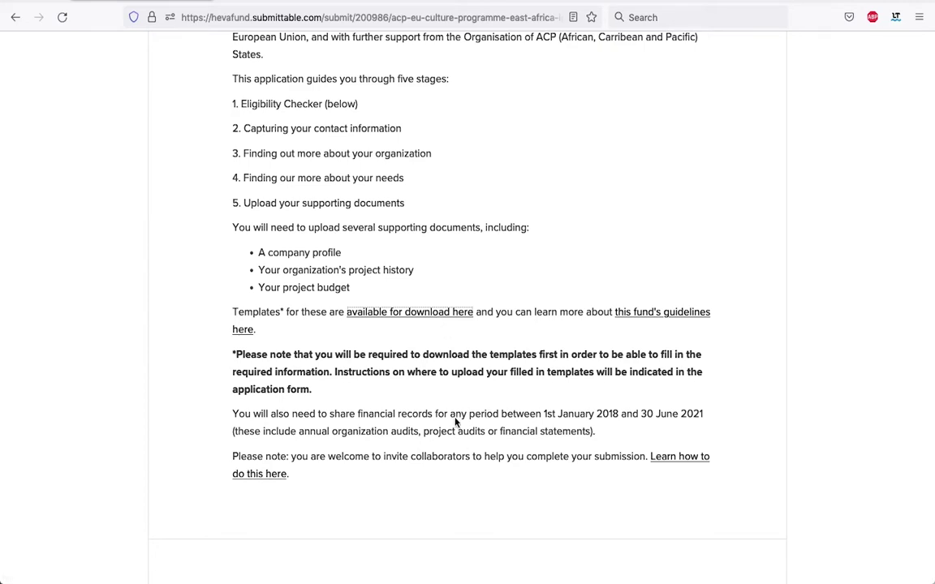
{"action": "scroll", "coordinate": [479, 413], "scroll_direction": "down", "scroll_amount": 2}
{"action": "scroll", "coordinate": [474, 413], "scroll_direction": "down", "scroll_amount": 3}
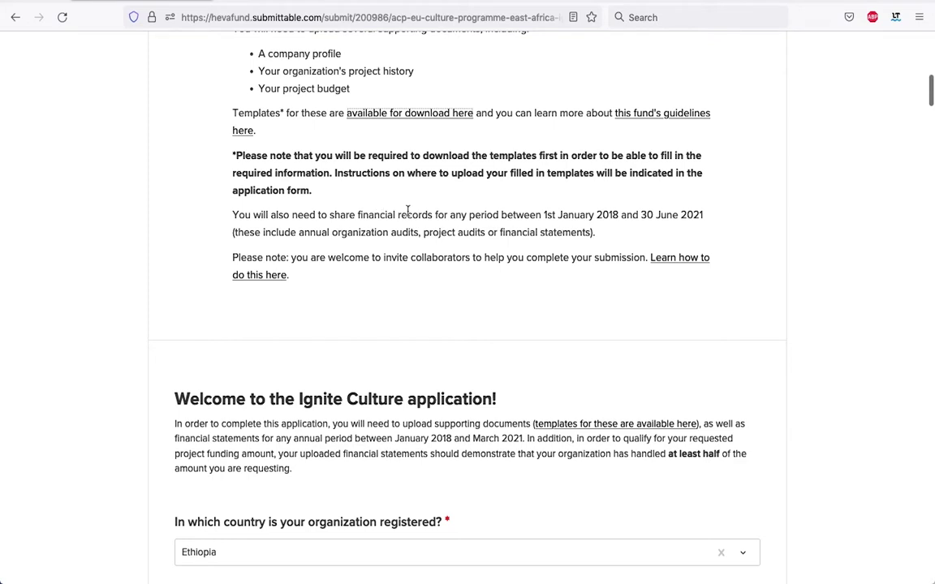
{"action": "scroll", "coordinate": [364, 192], "scroll_direction": "up", "scroll_amount": 1}
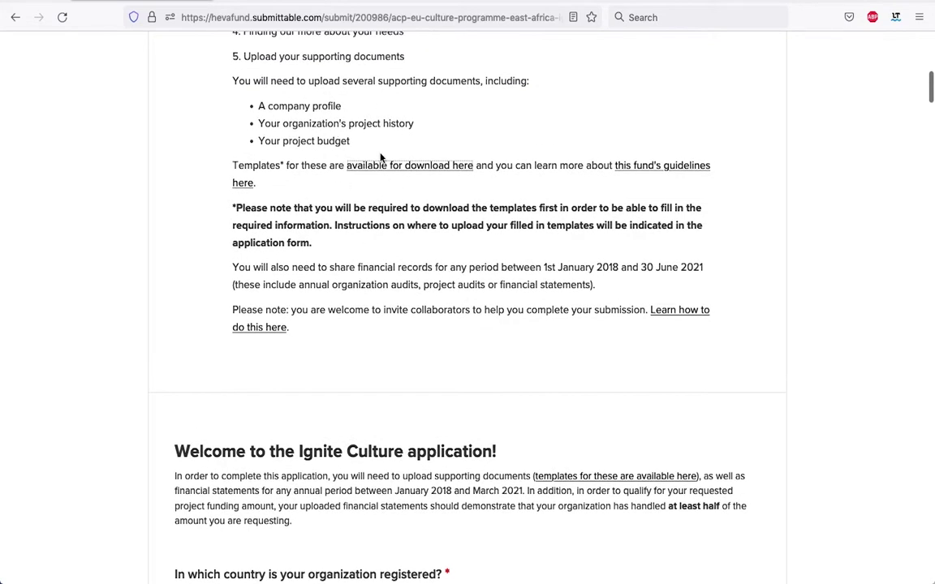
{"action": "scroll", "coordinate": [341, 238], "scroll_direction": "down", "scroll_amount": 1}
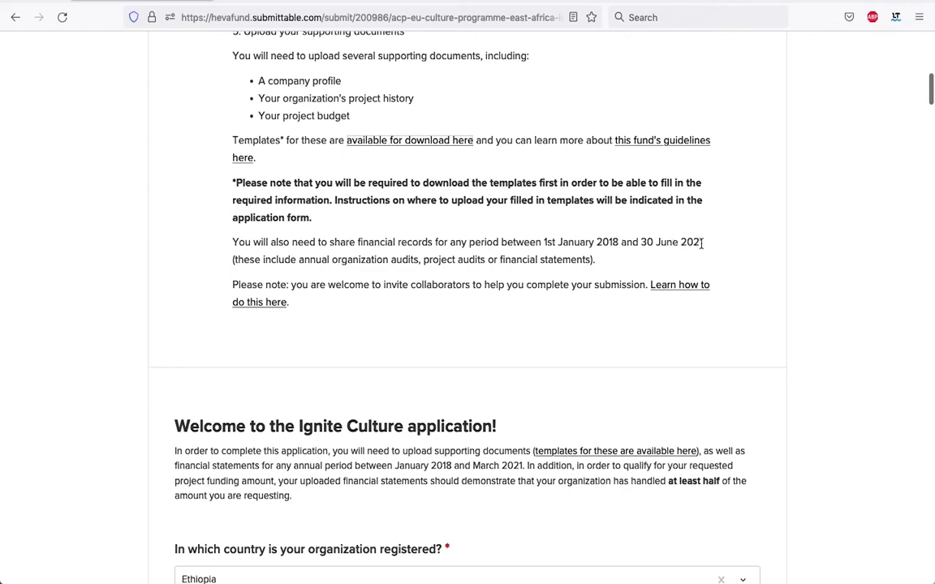
{"action": "scroll", "coordinate": [368, 280], "scroll_direction": "down", "scroll_amount": 2}
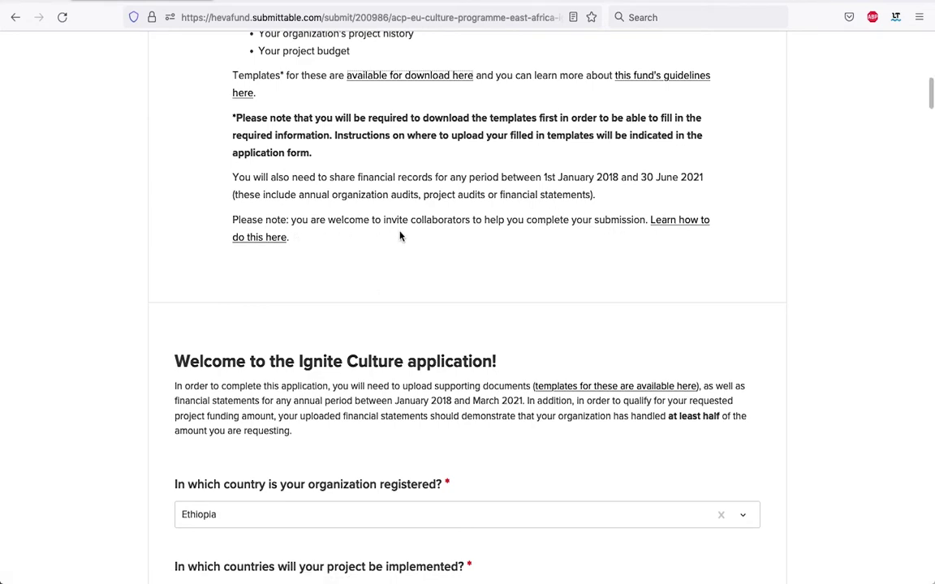
{"action": "scroll", "coordinate": [400, 235], "scroll_direction": "up", "scroll_amount": 10}
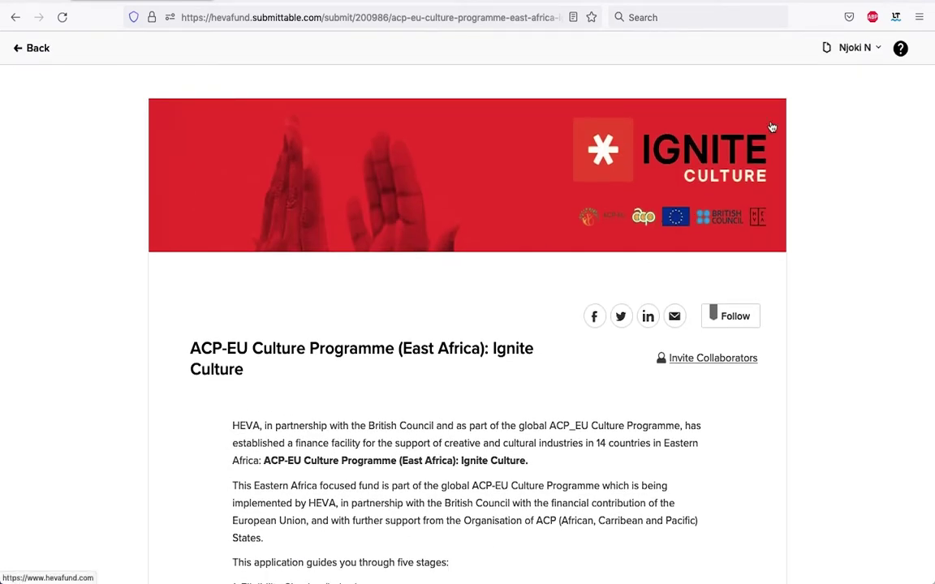
Log out of Submittable from the account menu and sign back in with the saved credentials.
{"action": "left_click", "coordinate": [881, 51]}
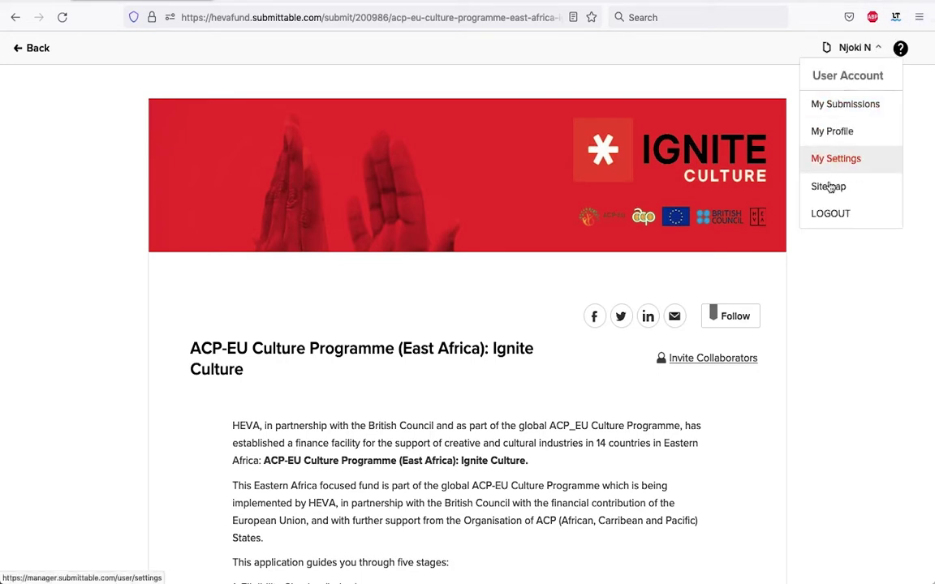
{"action": "left_click", "coordinate": [831, 215]}
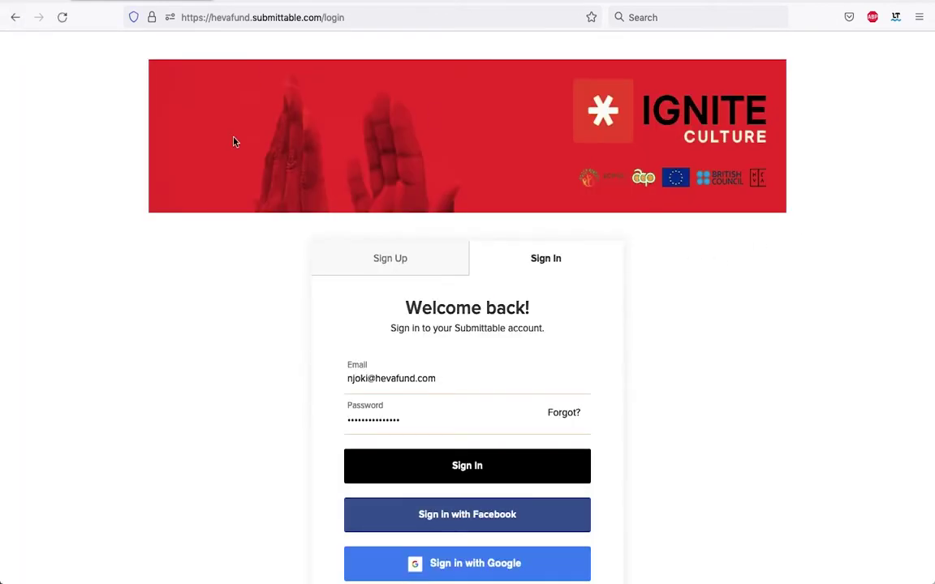
{"action": "scroll", "coordinate": [709, 277], "scroll_direction": "down", "scroll_amount": 1}
{"action": "scroll", "coordinate": [709, 277], "scroll_direction": "up", "scroll_amount": 1}
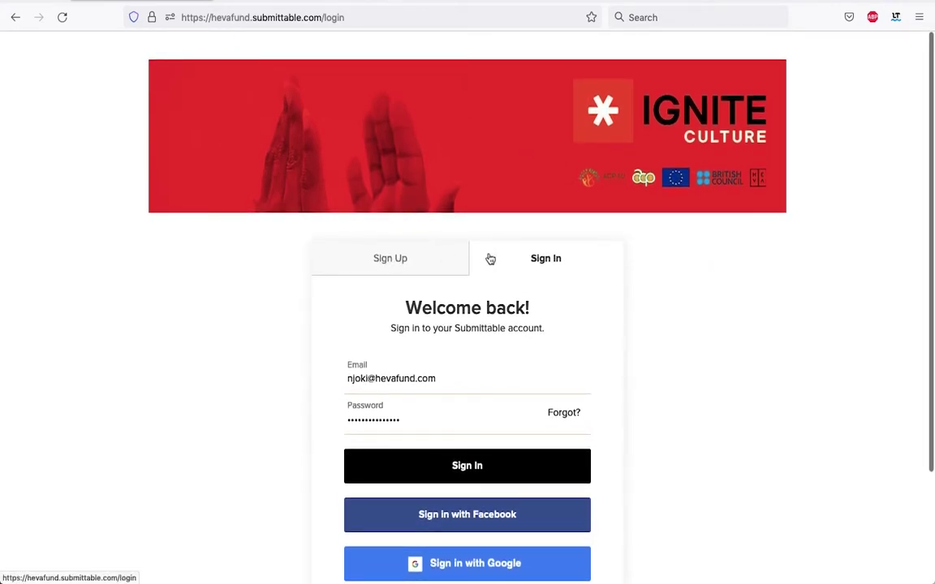
{"action": "scroll", "coordinate": [522, 294], "scroll_direction": "down", "scroll_amount": 1}
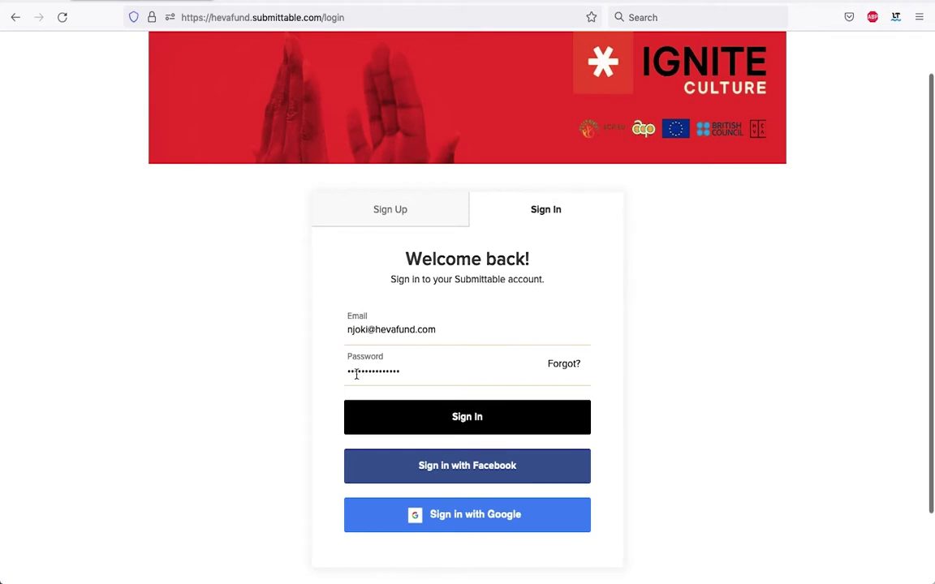
{"action": "left_click", "coordinate": [466, 418]}
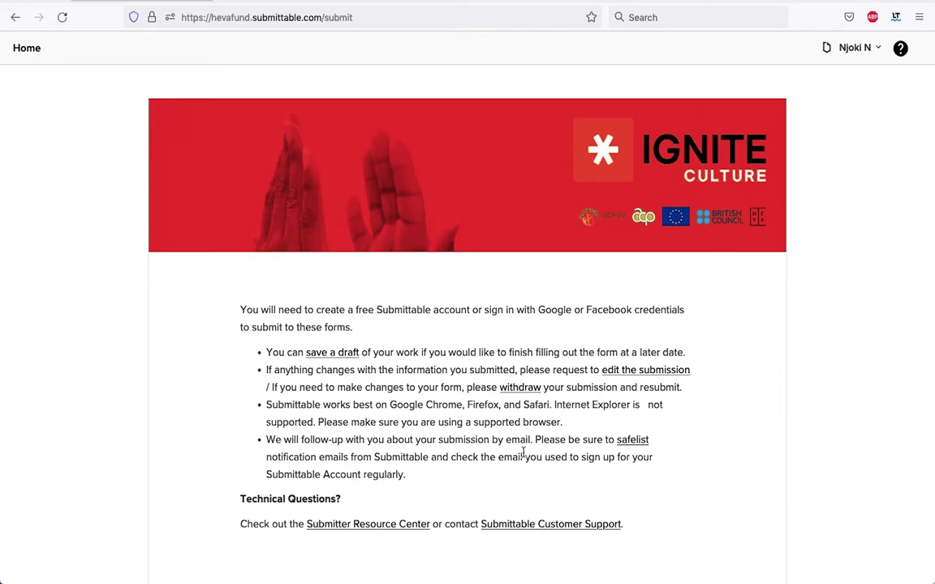
Apply to the ACP-EU Culture Programme (East Africa): Ignite Culture listing and look over its application page.
{"action": "scroll", "coordinate": [600, 471], "scroll_direction": "down", "scroll_amount": 5}
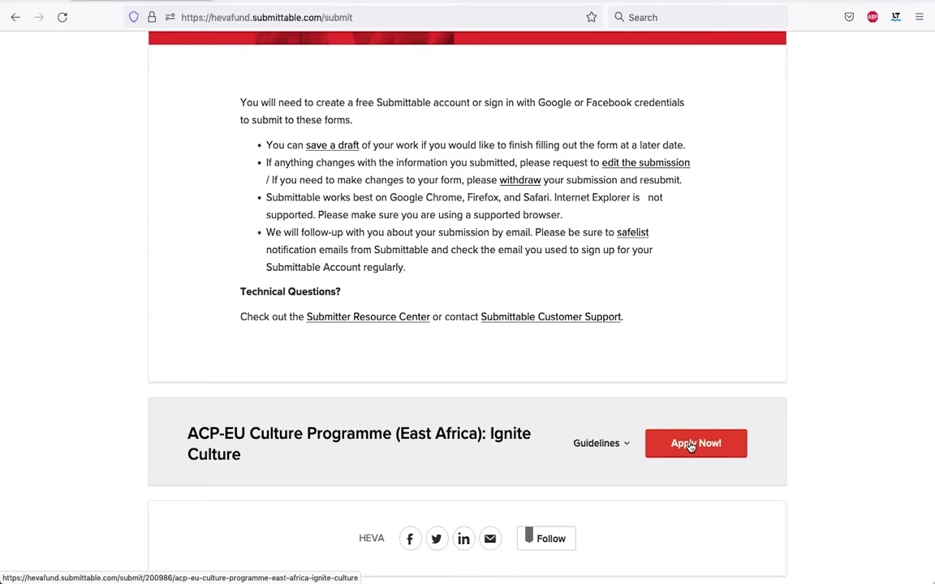
{"action": "left_click", "coordinate": [691, 445]}
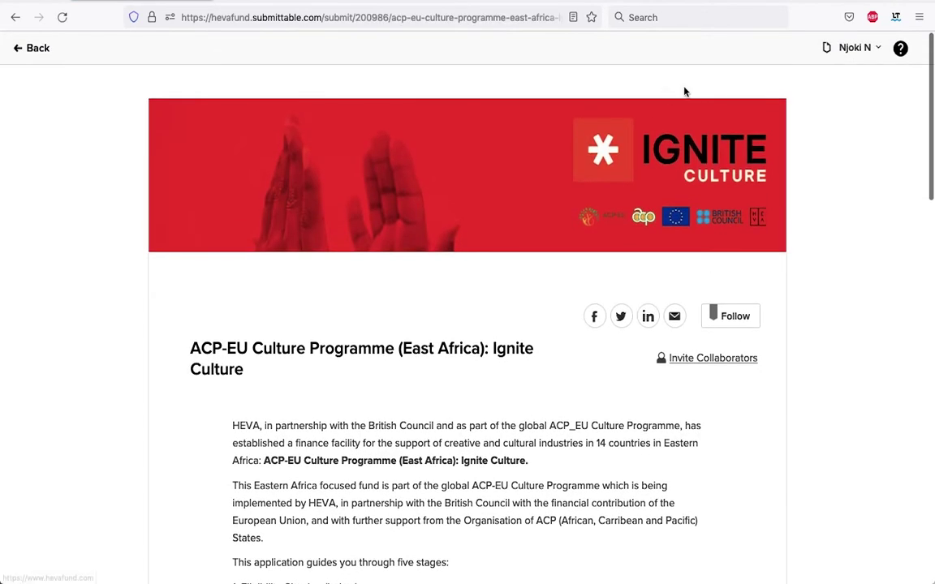
{"action": "scroll", "coordinate": [597, 200], "scroll_direction": "down", "scroll_amount": 4}
{"action": "scroll", "coordinate": [592, 198], "scroll_direction": "up", "scroll_amount": 2}
{"action": "scroll", "coordinate": [592, 200], "scroll_direction": "up", "scroll_amount": 1}
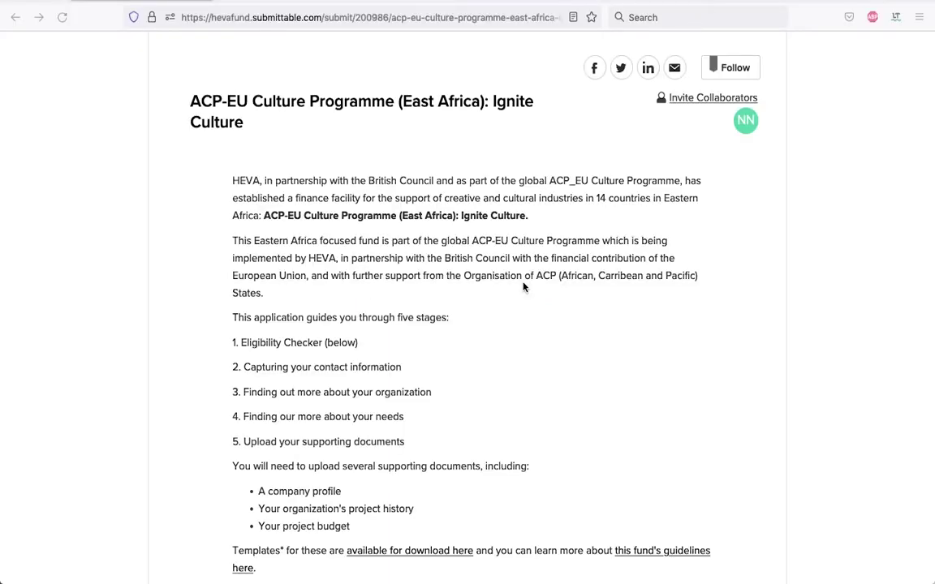
{"action": "scroll", "coordinate": [523, 286], "scroll_direction": "down", "scroll_amount": 2}
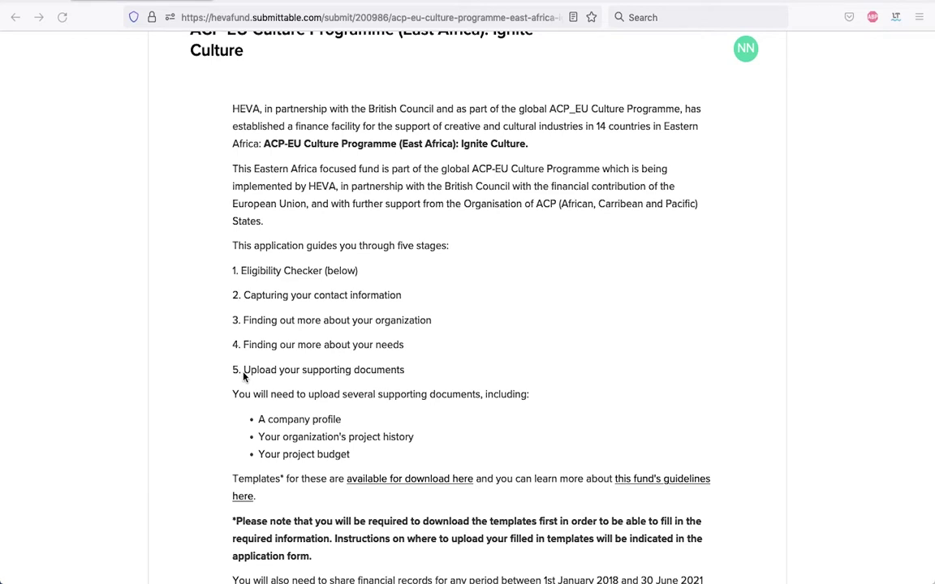
{"action": "scroll", "coordinate": [271, 261], "scroll_direction": "up", "scroll_amount": 2}
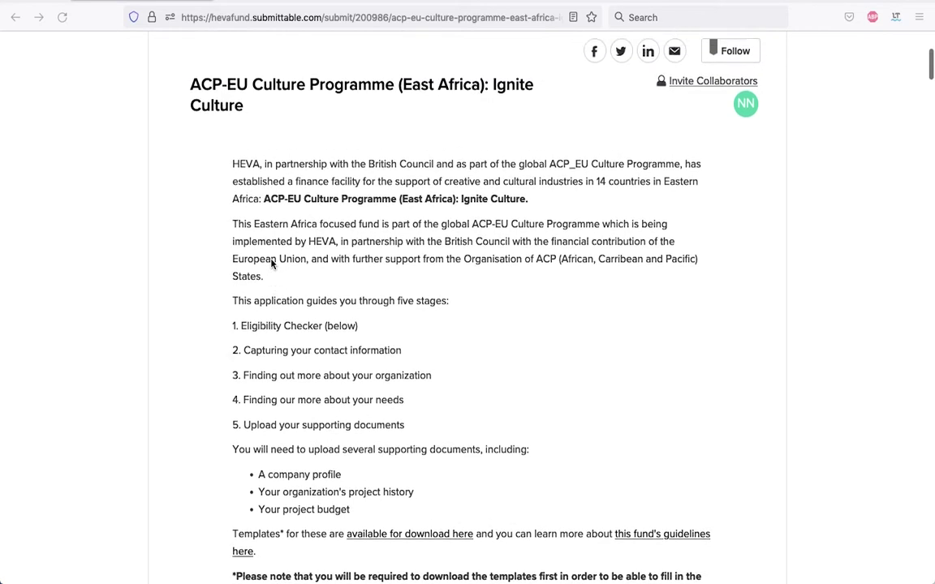
{"action": "scroll", "coordinate": [271, 261], "scroll_direction": "up", "scroll_amount": 2}
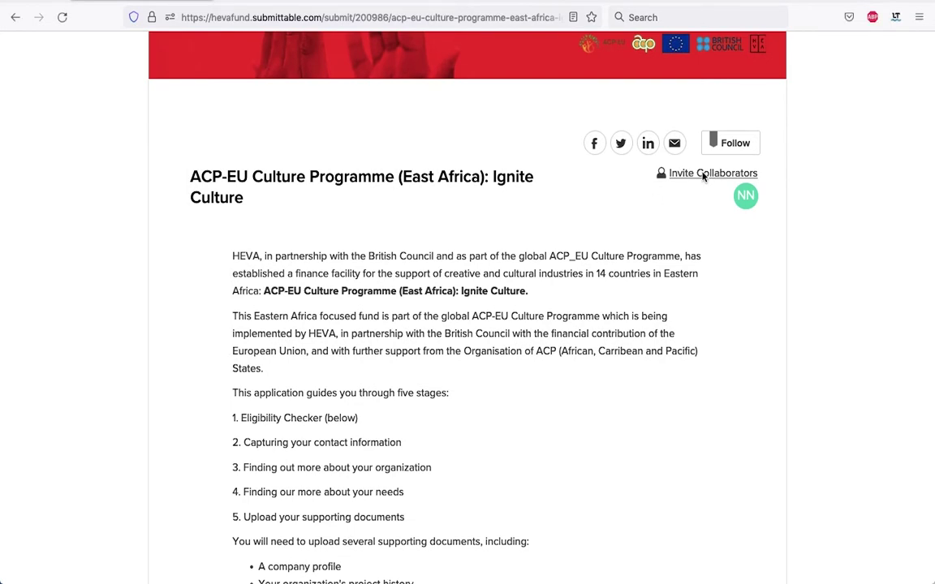
Invite a colleague as collaborator by e-mail address and confirm the invite shows as Pending.
{"action": "left_click", "coordinate": [703, 174]}
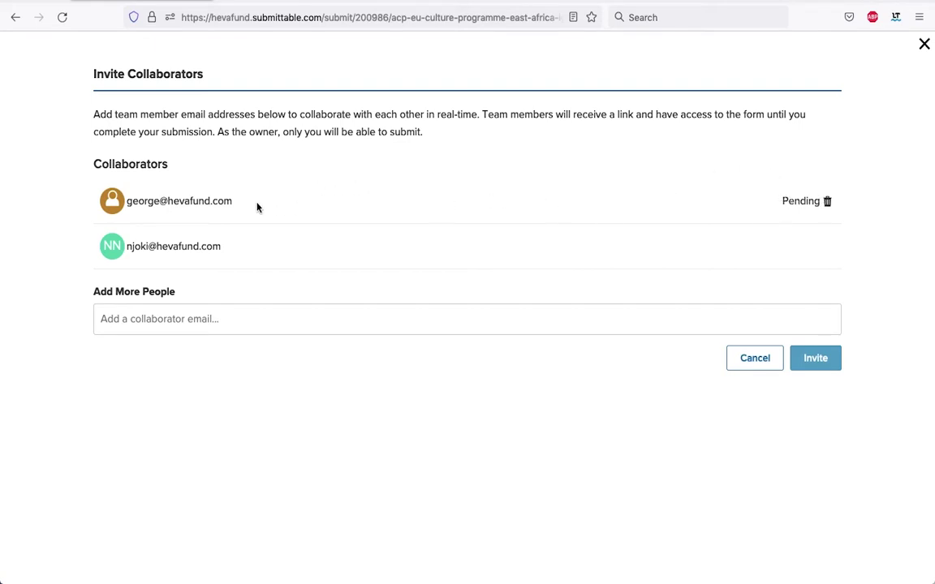
{"action": "left_click", "coordinate": [167, 319]}
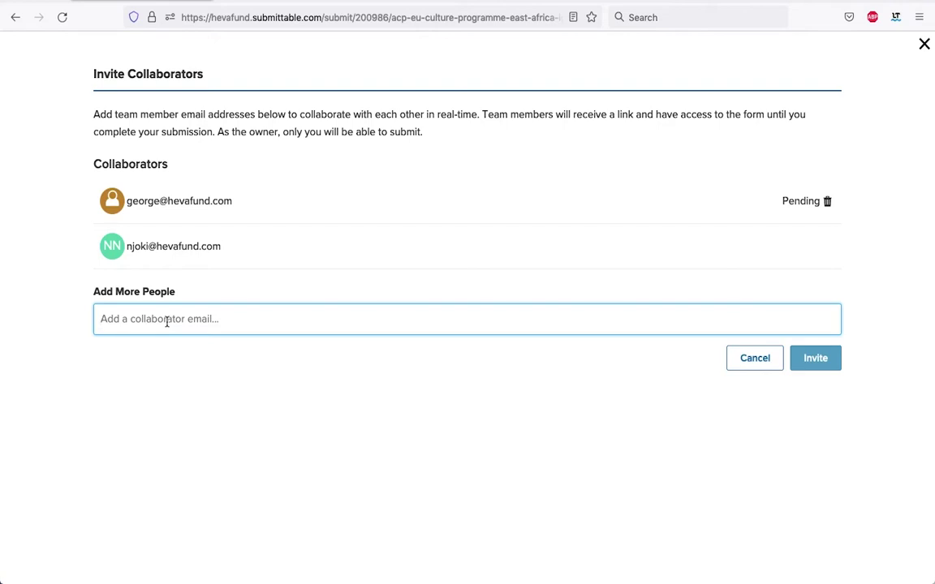
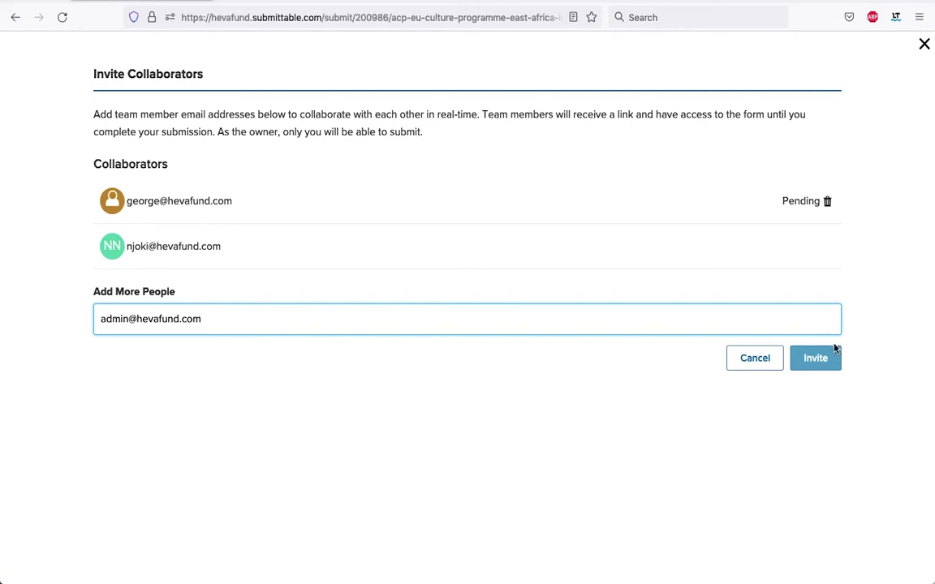
{"action": "left_click", "coordinate": [823, 358]}
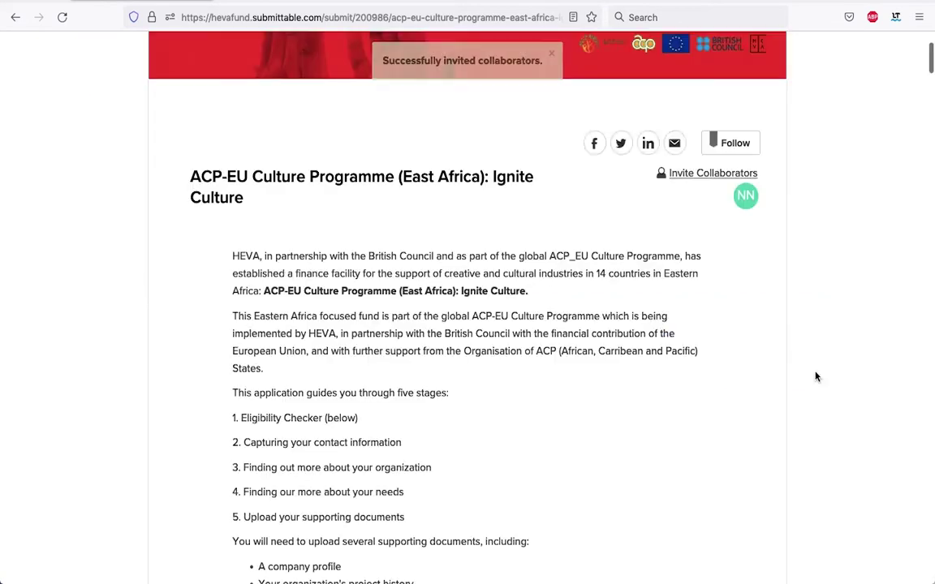
{"action": "left_click", "coordinate": [726, 174]}
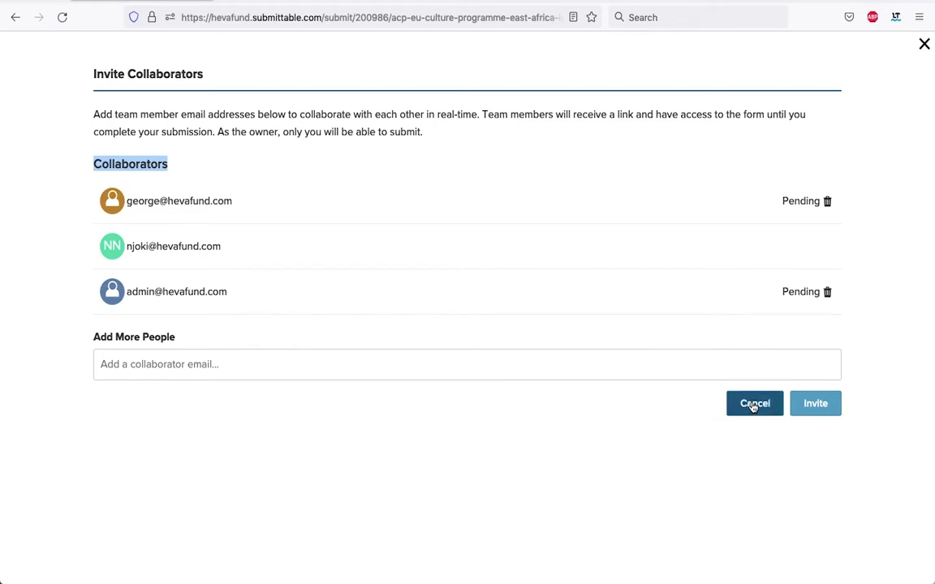
{"action": "left_click", "coordinate": [754, 405]}
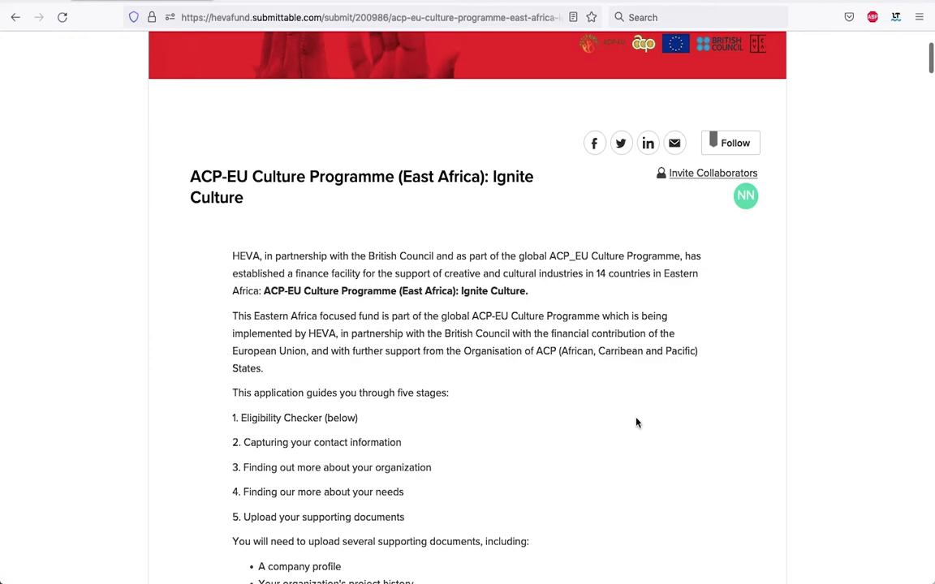
{"action": "scroll", "coordinate": [641, 428], "scroll_direction": "down", "scroll_amount": 5}
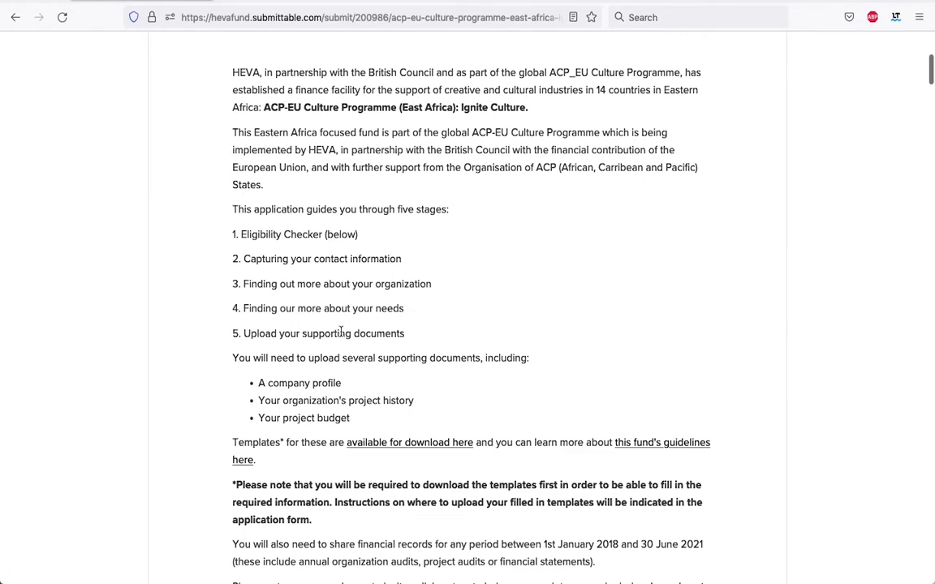
{"action": "scroll", "coordinate": [449, 351], "scroll_direction": "down", "scroll_amount": 3}
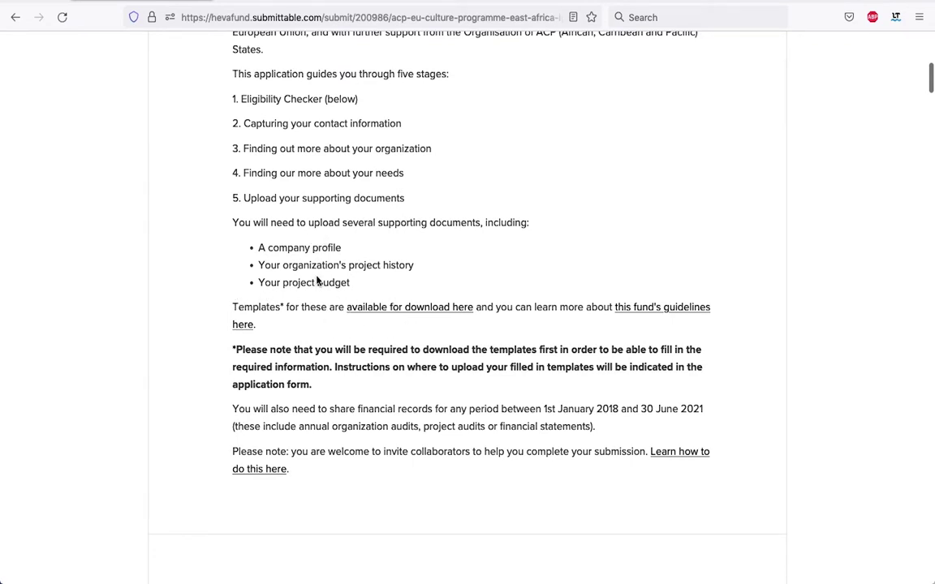
{"action": "scroll", "coordinate": [340, 274], "scroll_direction": "down", "scroll_amount": 1}
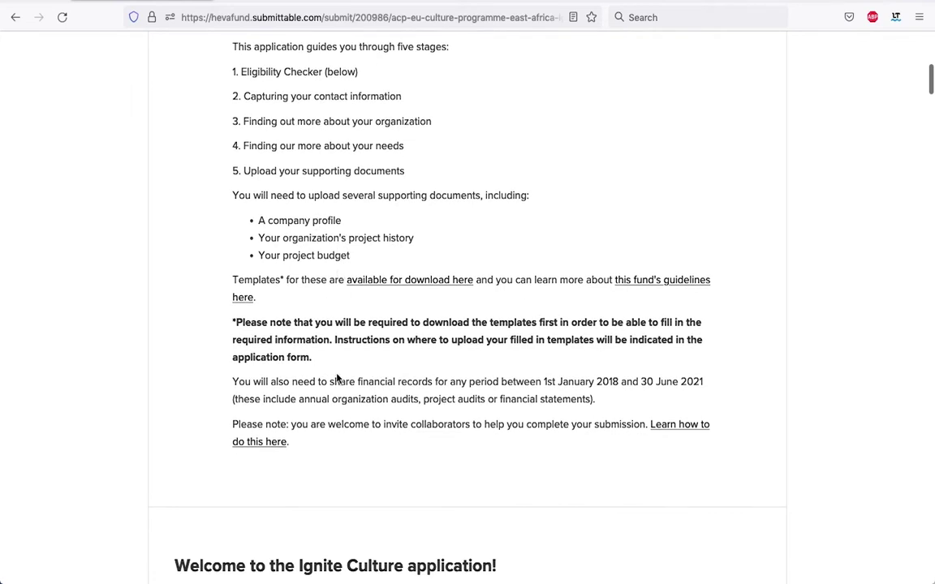
{"action": "left_click_drag", "start_coordinate": [359, 381], "coordinate": [706, 381]}
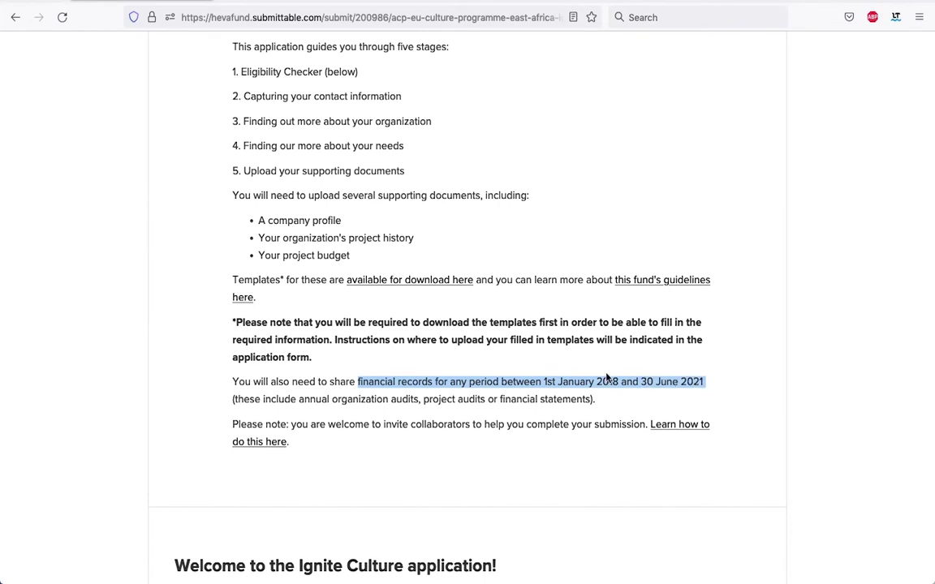
{"action": "left_click", "coordinate": [558, 362]}
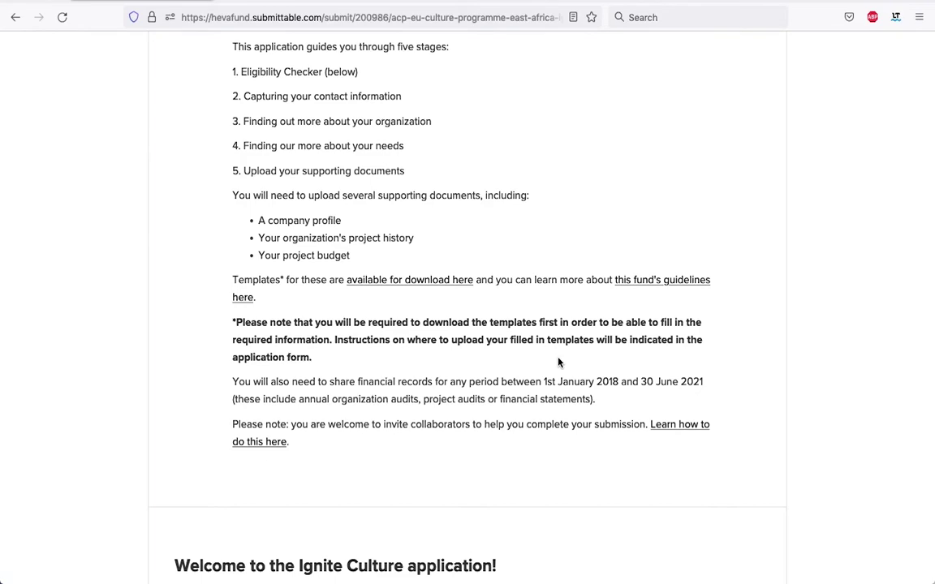
{"action": "scroll", "coordinate": [558, 362], "scroll_direction": "up", "scroll_amount": 5}
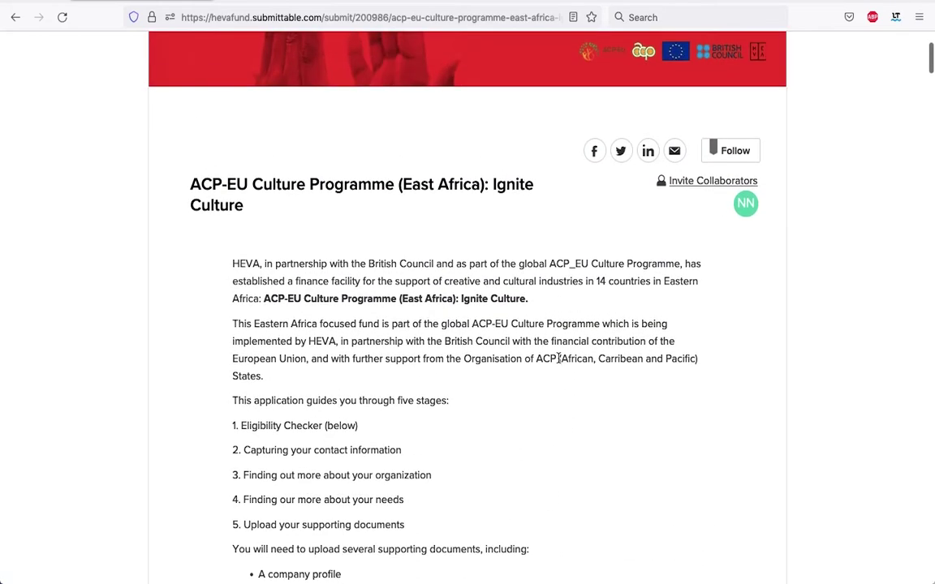
{"action": "scroll", "coordinate": [559, 358], "scroll_direction": "down", "scroll_amount": 1}
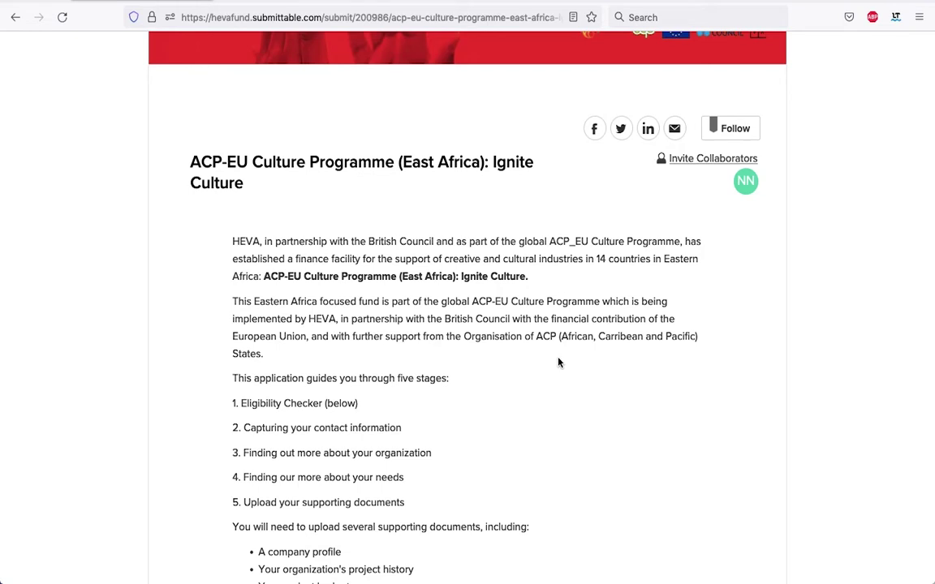
{"action": "scroll", "coordinate": [558, 362], "scroll_direction": "down", "scroll_amount": 9}
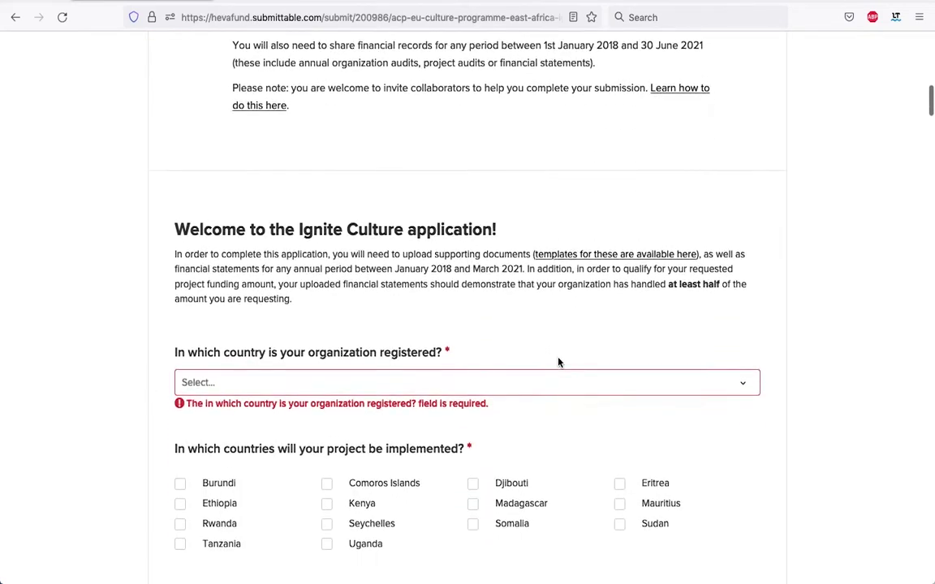
Set the registration country to Madagascar.
{"action": "scroll", "coordinate": [558, 362], "scroll_direction": "down", "scroll_amount": 2}
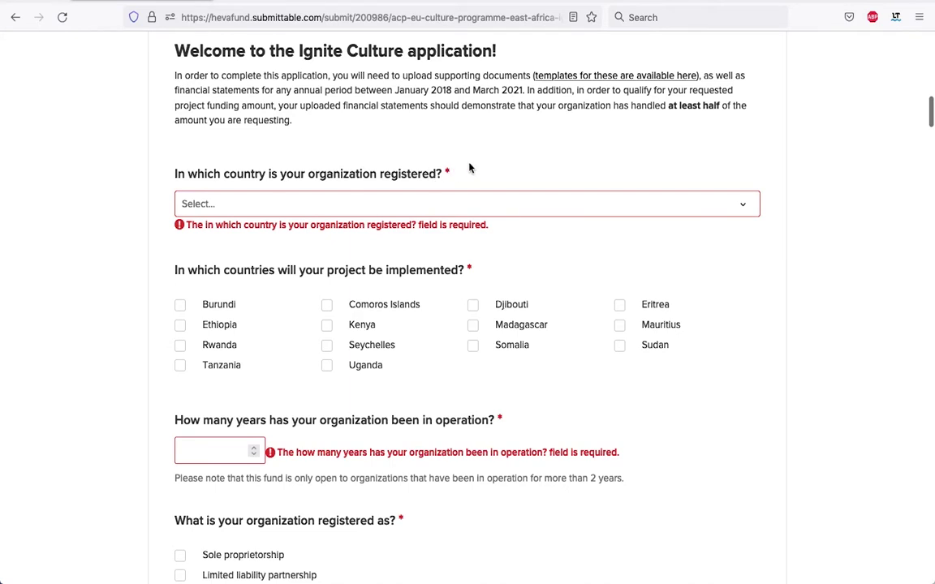
{"action": "left_click", "coordinate": [743, 203]}
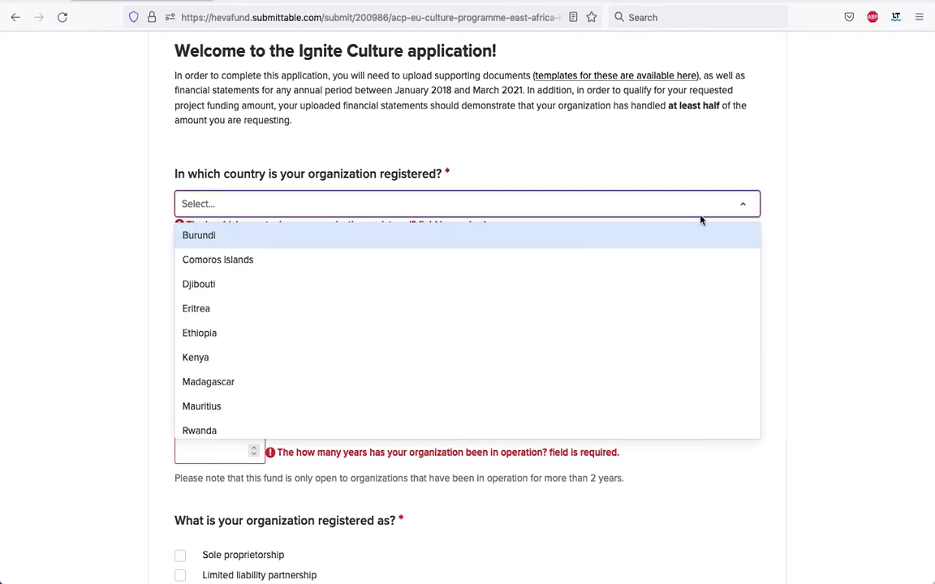
{"action": "left_click", "coordinate": [279, 383]}
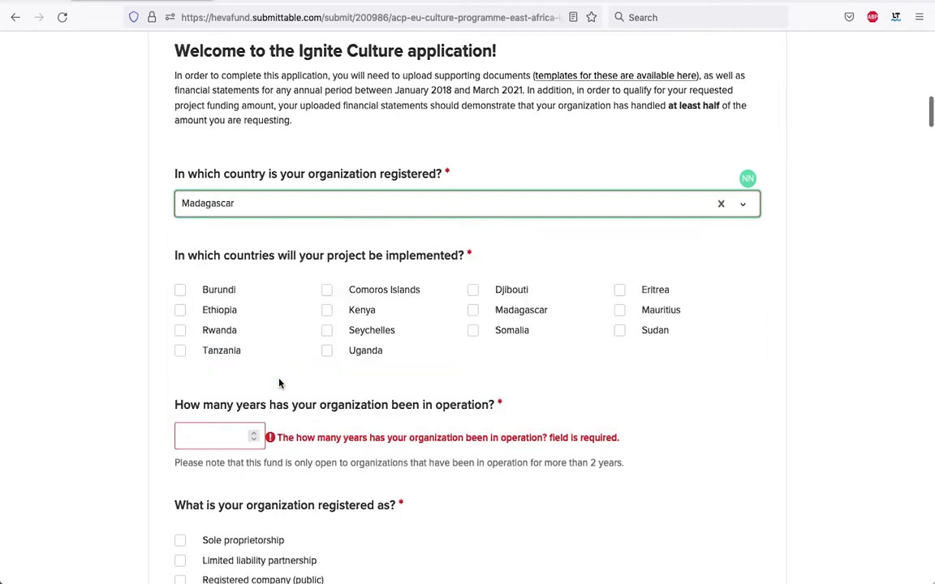
Tick Madagascar, Seychelles and Mauritius as the project's implementation countries.
{"action": "scroll", "coordinate": [195, 230], "scroll_direction": "down", "scroll_amount": 1}
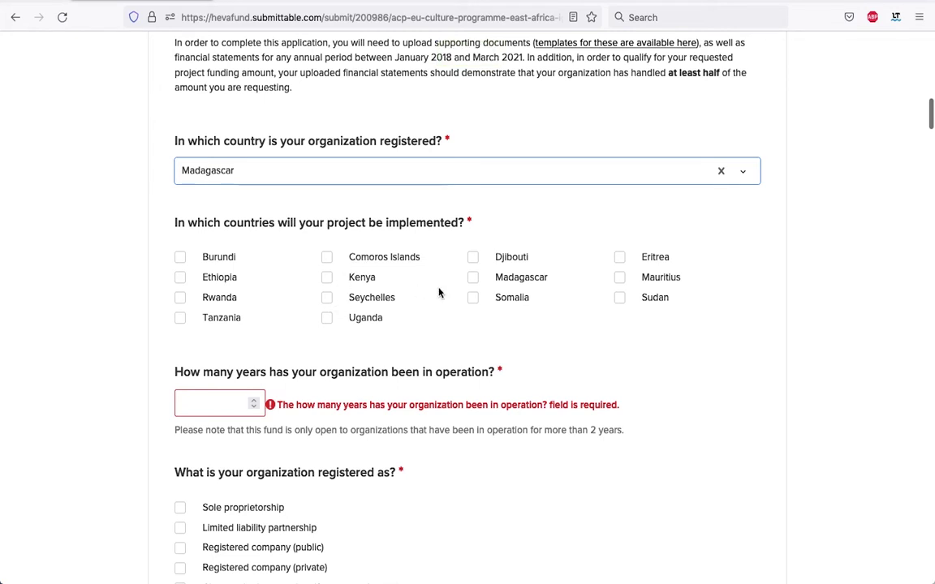
{"action": "left_click", "coordinate": [474, 276]}
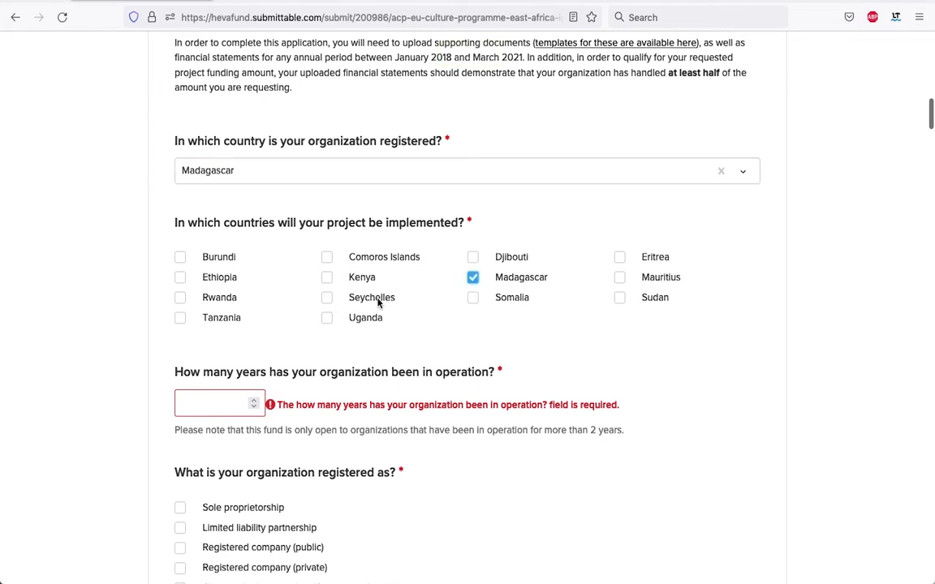
{"action": "left_click", "coordinate": [327, 298]}
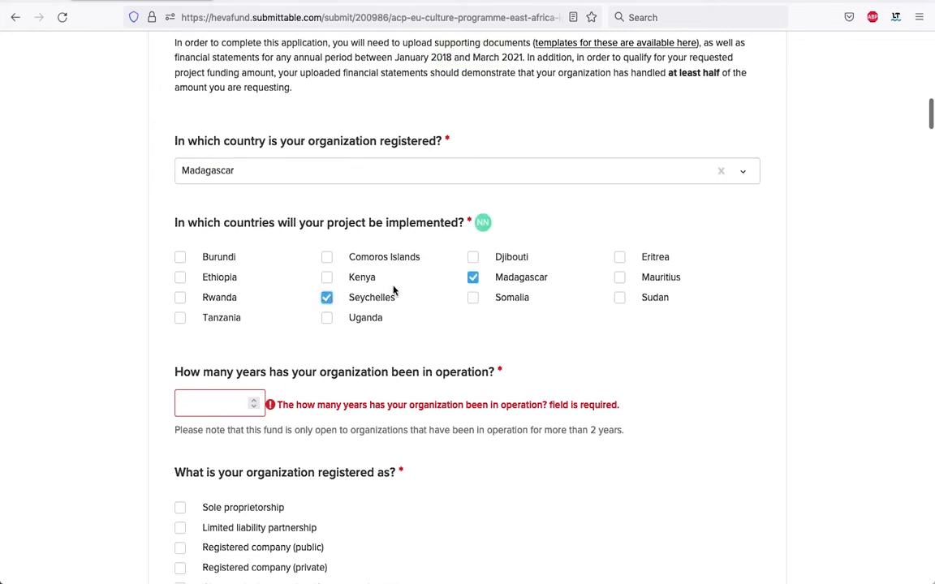
{"action": "left_click", "coordinate": [619, 277]}
{"action": "scroll", "coordinate": [625, 307], "scroll_direction": "down", "scroll_amount": 1}
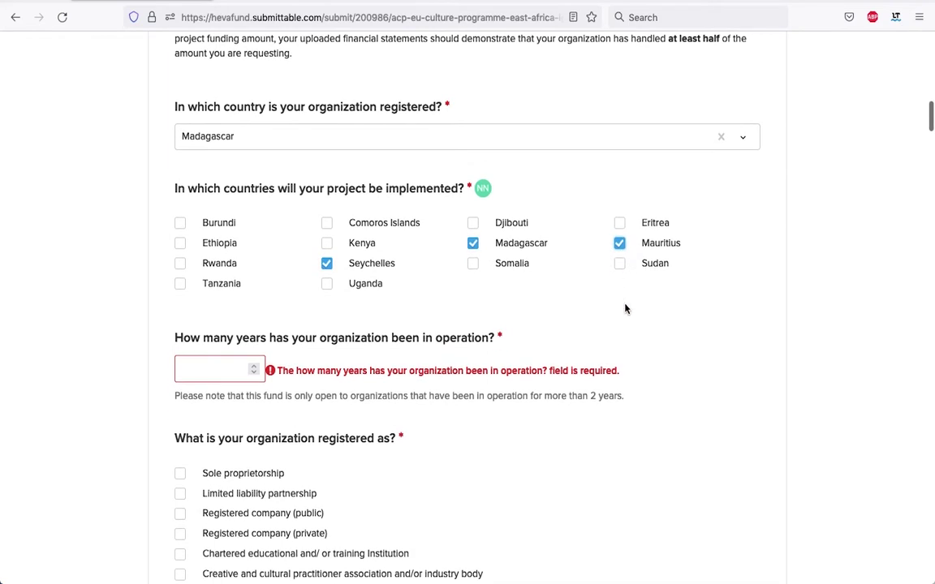
Raise the years-in-operation answer to 4, clearing its required-field error.
{"action": "scroll", "coordinate": [625, 308], "scroll_direction": "down", "scroll_amount": 1}
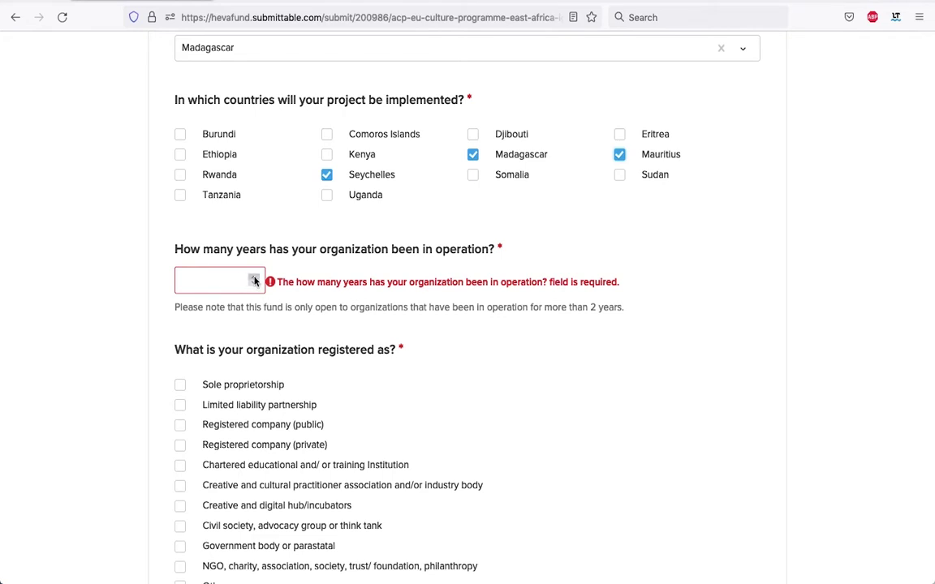
{"action": "double_click", "coordinate": [254, 278]}
{"action": "double_click", "coordinate": [254, 278]}
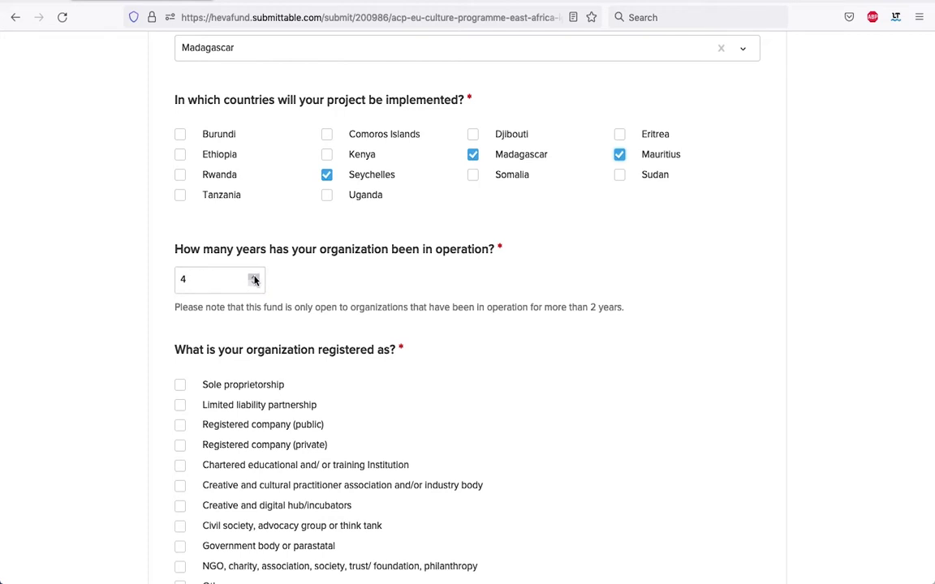
{"action": "scroll", "coordinate": [413, 379], "scroll_direction": "down", "scroll_amount": 3}
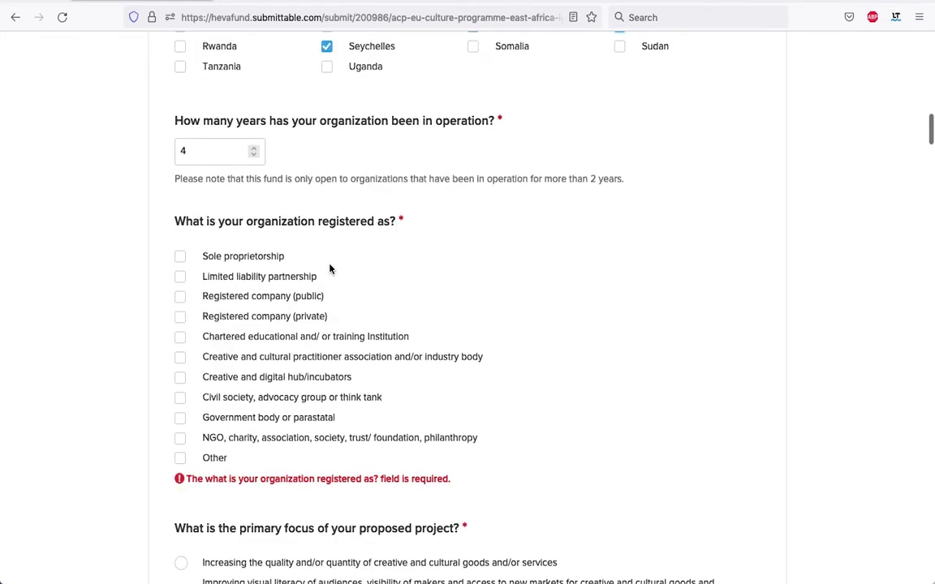
Register the organization as a sole proprietorship.
{"action": "left_click", "coordinate": [180, 258]}
{"action": "scroll", "coordinate": [340, 213], "scroll_direction": "down", "scroll_amount": 7}
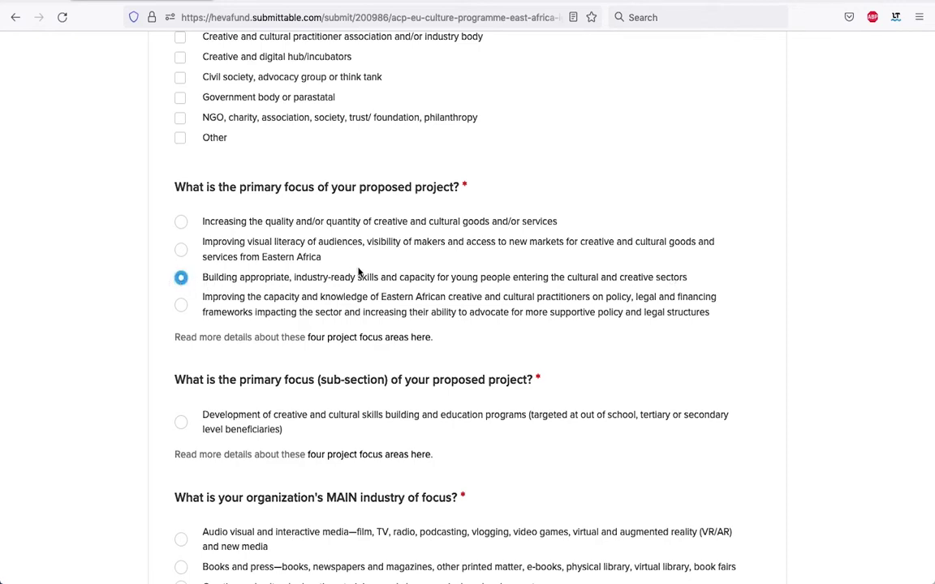
{"action": "scroll", "coordinate": [432, 272], "scroll_direction": "down", "scroll_amount": 3}
{"action": "scroll", "coordinate": [432, 271], "scroll_direction": "up", "scroll_amount": 1}
Set the project's primary focus to building appropriate, industry-ready skills for young people.
{"action": "left_click", "coordinate": [180, 136]}
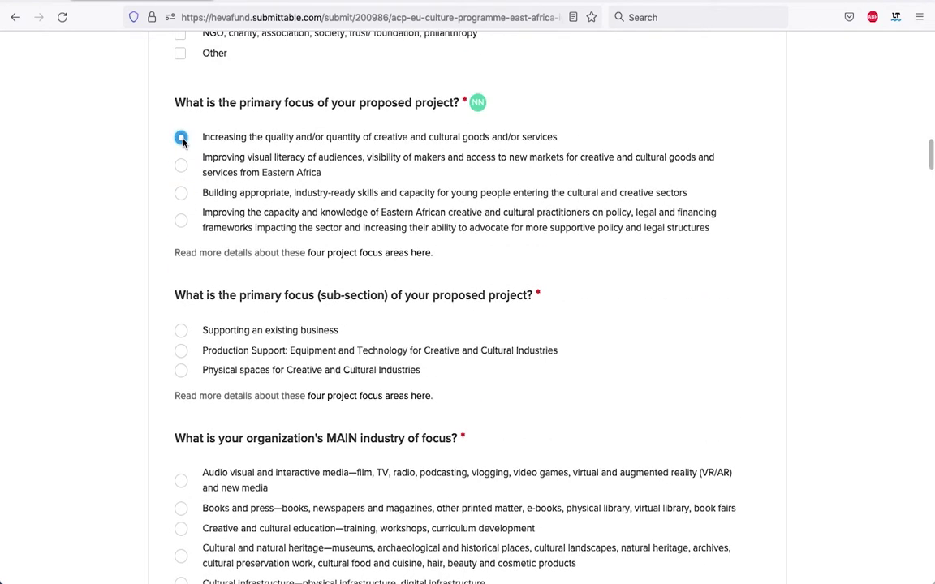
{"action": "scroll", "coordinate": [267, 329], "scroll_direction": "down", "scroll_amount": 1}
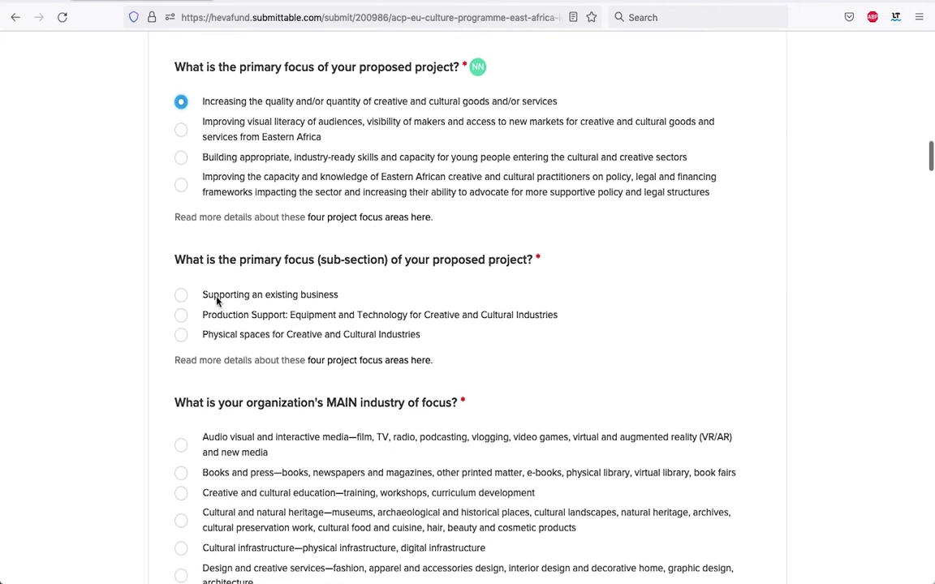
{"action": "left_click", "coordinate": [181, 131]}
{"action": "left_click", "coordinate": [180, 156]}
{"action": "scroll", "coordinate": [295, 213], "scroll_direction": "down", "scroll_amount": 3}
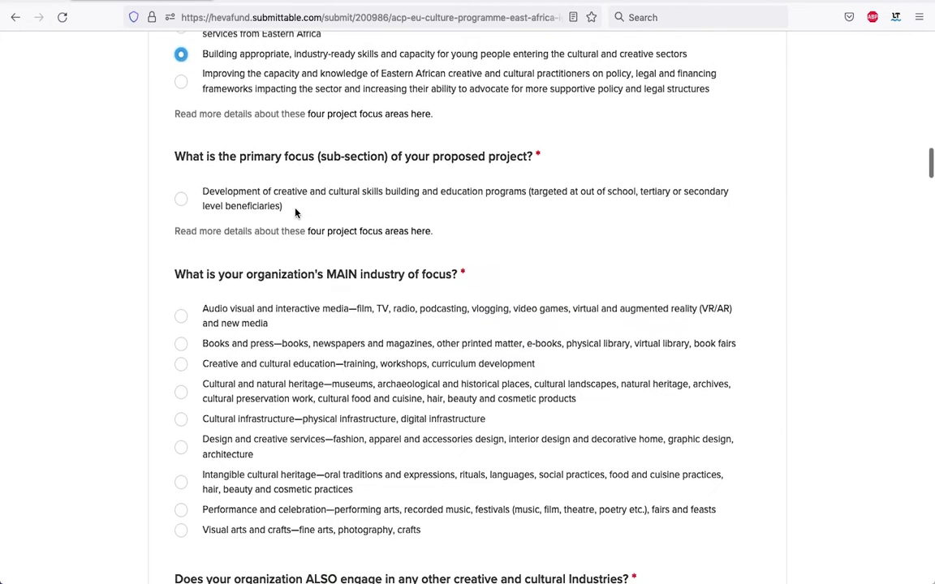
{"action": "scroll", "coordinate": [295, 212], "scroll_direction": "down", "scroll_amount": 5}
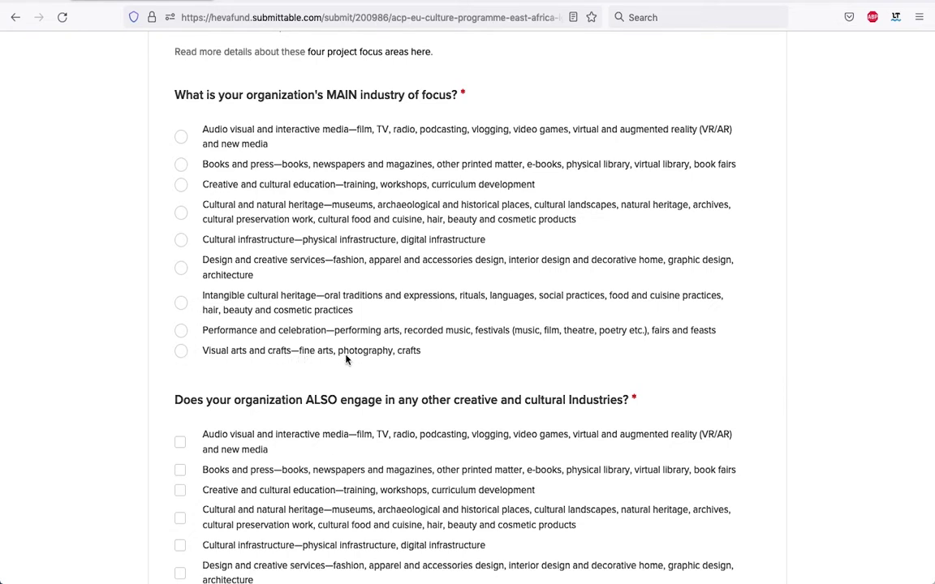
Choose 'Visual arts and crafts' (fine arts, photography, crafts) as the organization's main industry.
{"action": "left_click", "coordinate": [181, 351]}
{"action": "scroll", "coordinate": [580, 273], "scroll_direction": "down", "scroll_amount": 1}
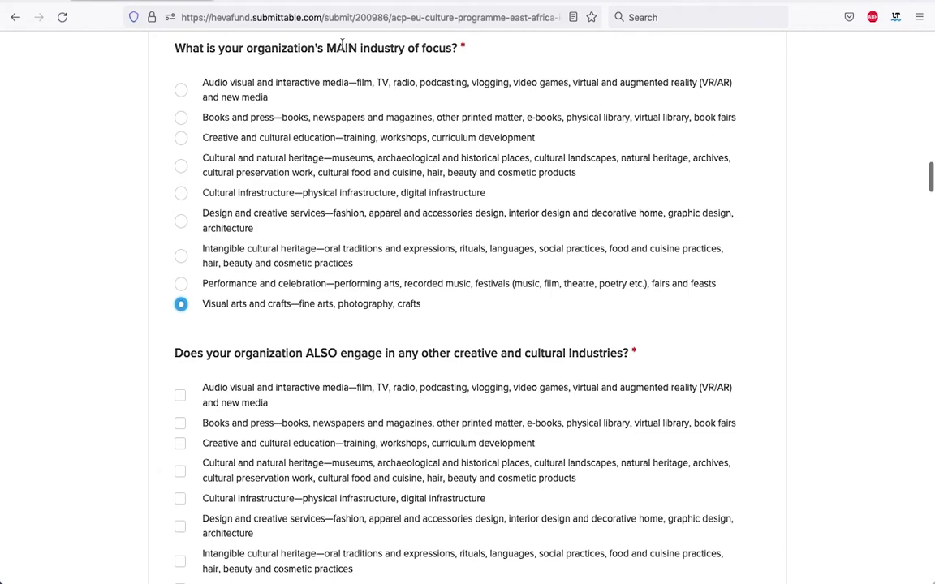
{"action": "scroll", "coordinate": [359, 215], "scroll_direction": "down", "scroll_amount": 3}
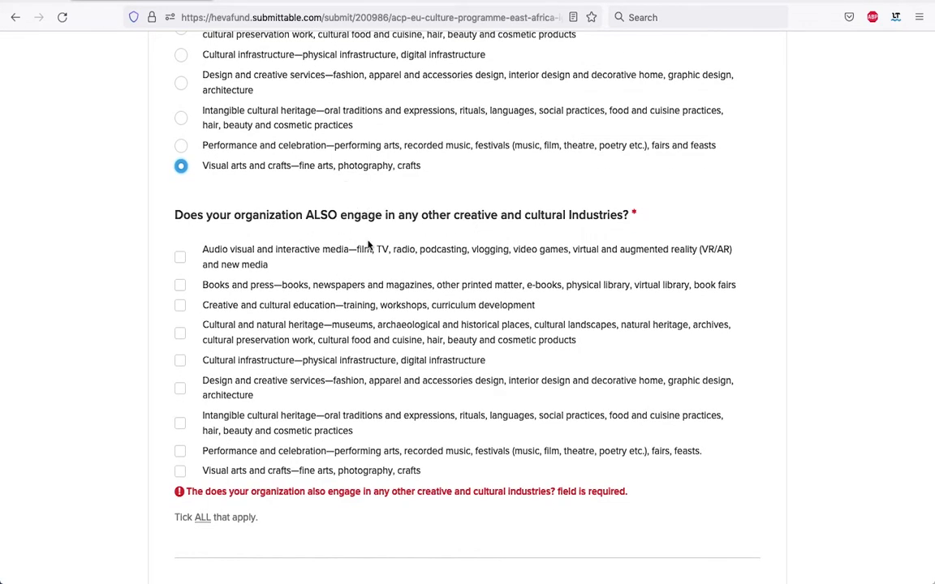
{"action": "scroll", "coordinate": [342, 204], "scroll_direction": "up", "scroll_amount": 1}
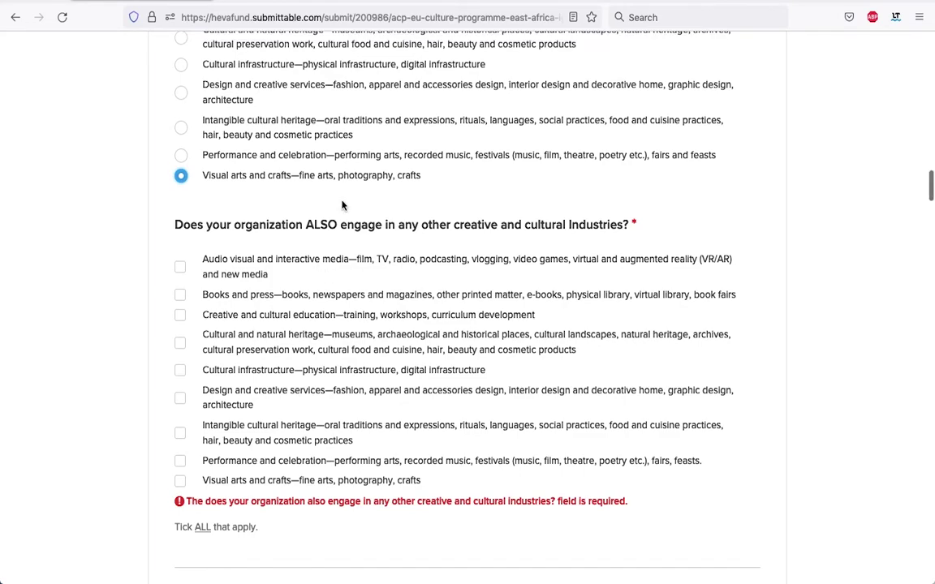
{"action": "scroll", "coordinate": [341, 205], "scroll_direction": "down", "scroll_amount": 1}
{"action": "scroll", "coordinate": [341, 205], "scroll_direction": "down", "scroll_amount": 1}
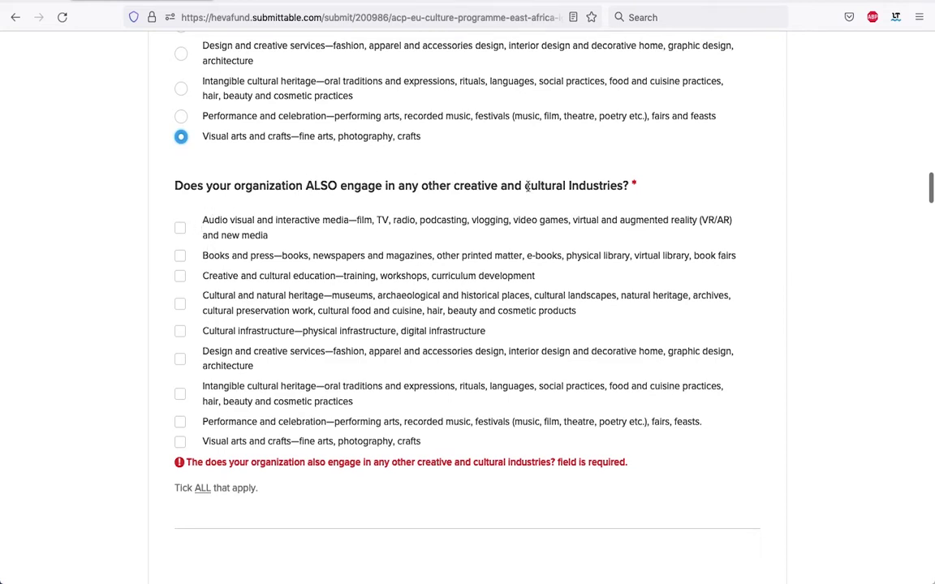
{"action": "scroll", "coordinate": [403, 258], "scroll_direction": "up", "scroll_amount": 1}
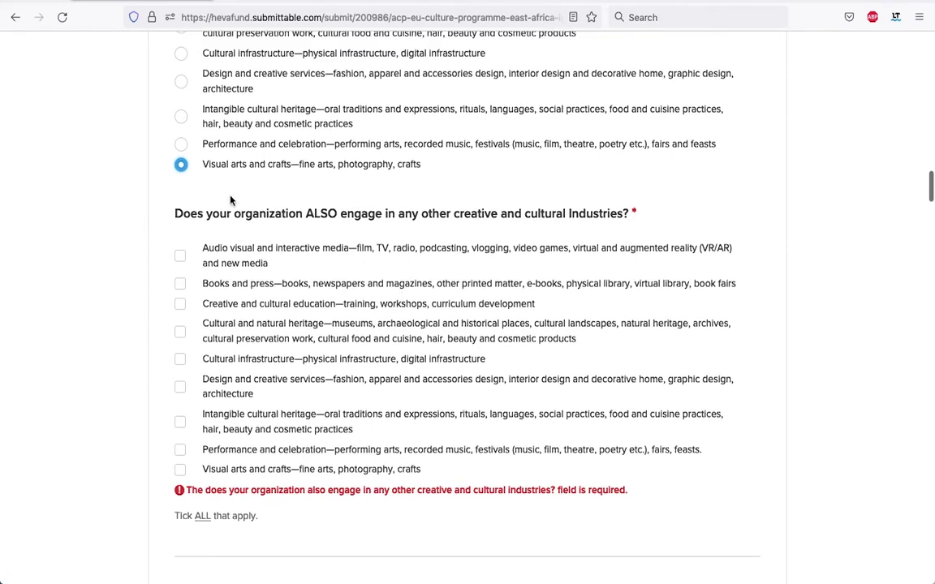
{"action": "scroll", "coordinate": [292, 324], "scroll_direction": "down", "scroll_amount": 2}
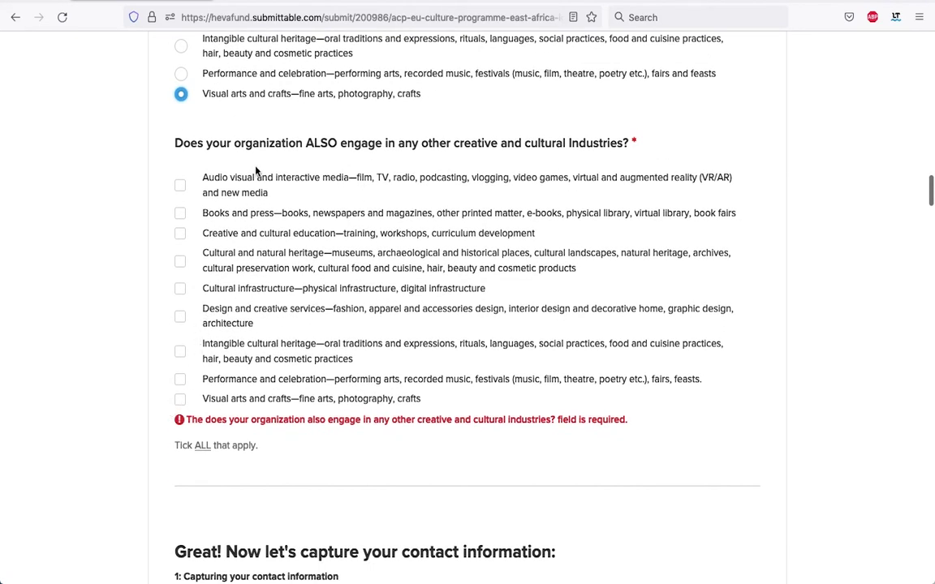
Tick Creative and cultural education, Design and creative services, and Intangible cultural heritage as other industries.
{"action": "left_click", "coordinate": [181, 234]}
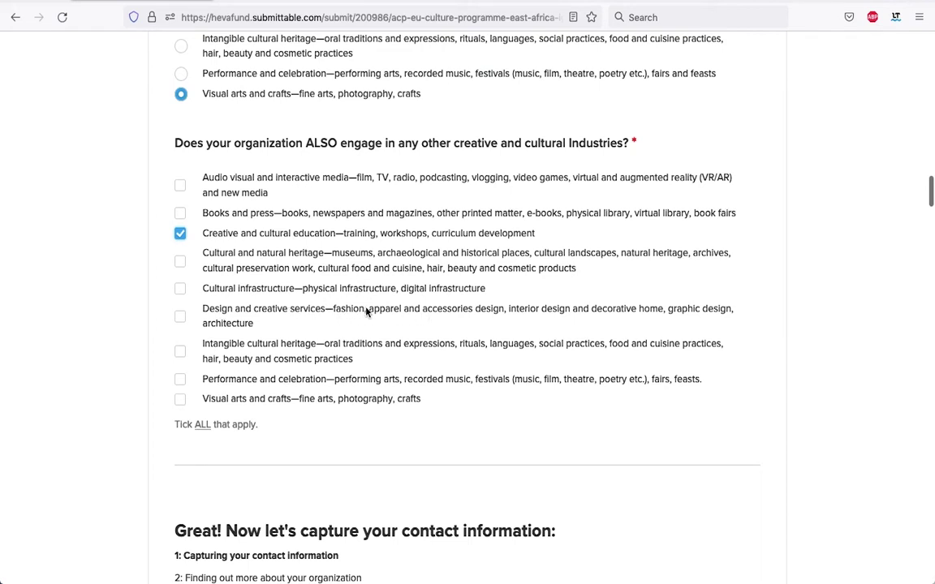
{"action": "left_click", "coordinate": [180, 317]}
{"action": "left_click", "coordinate": [180, 352]}
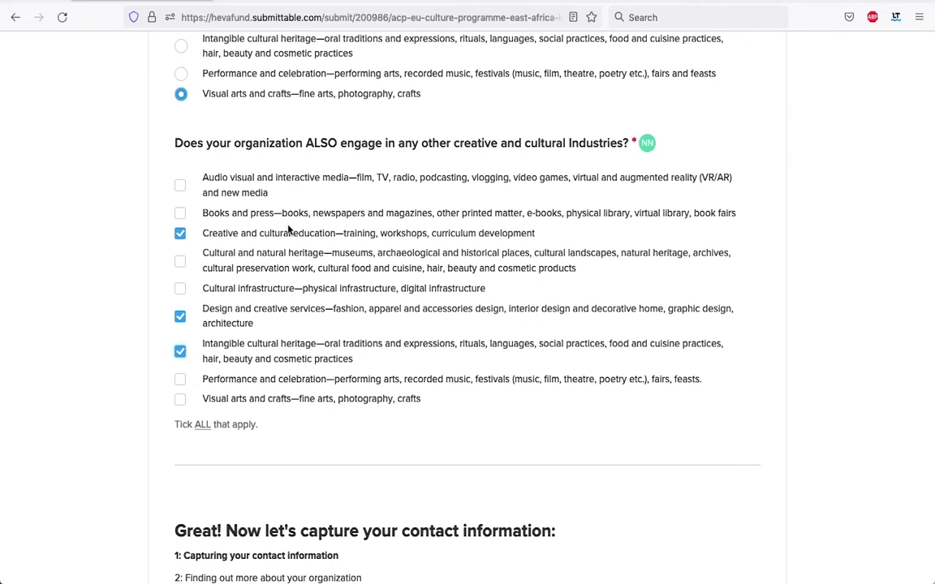
{"action": "scroll", "coordinate": [386, 202], "scroll_direction": "up", "scroll_amount": 5}
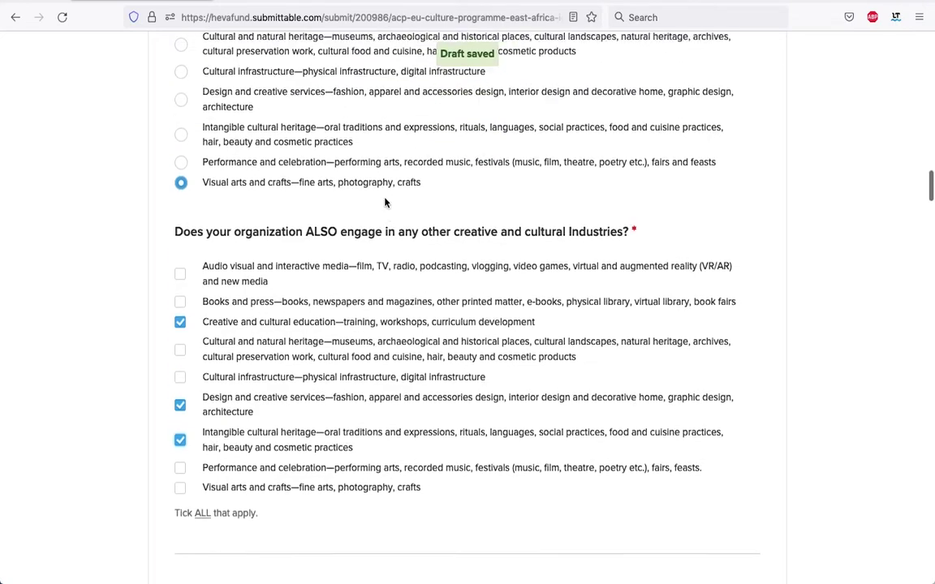
{"action": "scroll", "coordinate": [386, 202], "scroll_direction": "up", "scroll_amount": 1}
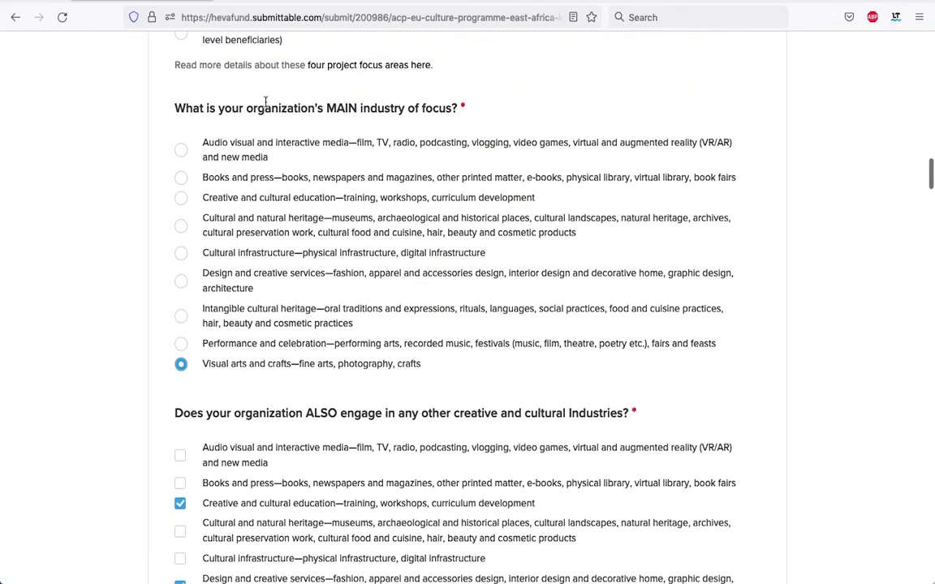
{"action": "scroll", "coordinate": [383, 182], "scroll_direction": "down", "scroll_amount": 5}
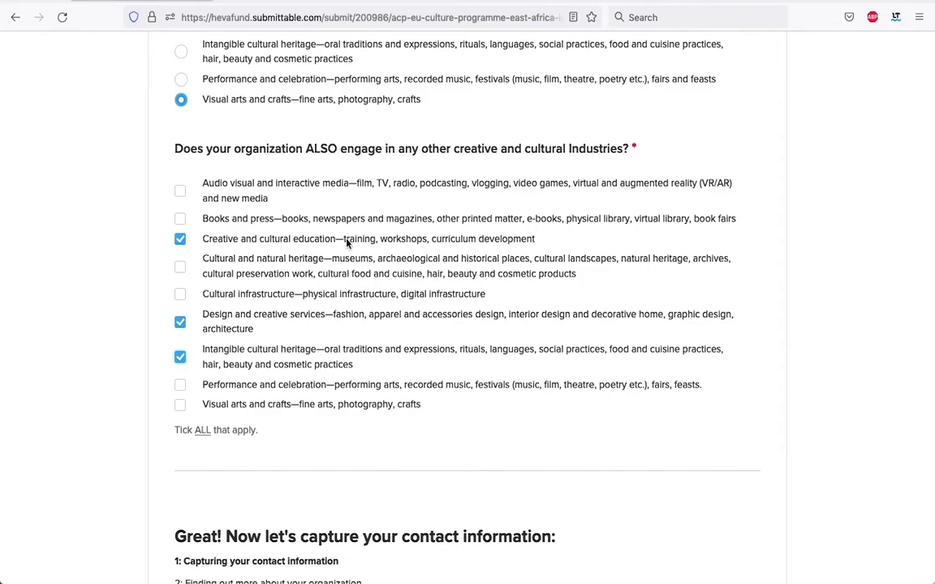
{"action": "scroll", "coordinate": [346, 242], "scroll_direction": "up", "scroll_amount": 15}
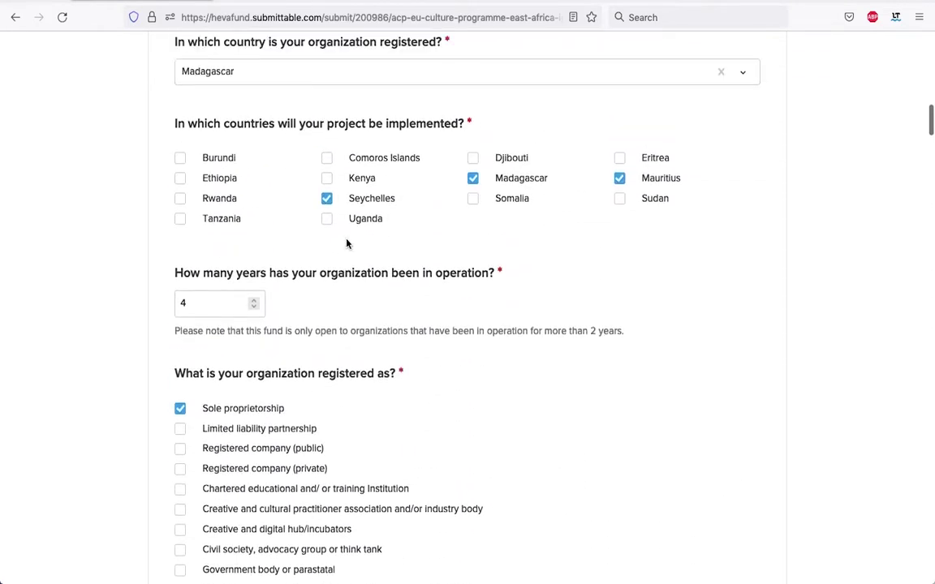
{"action": "scroll", "coordinate": [346, 243], "scroll_direction": "up", "scroll_amount": 2}
{"action": "scroll", "coordinate": [346, 243], "scroll_direction": "down", "scroll_amount": 4}
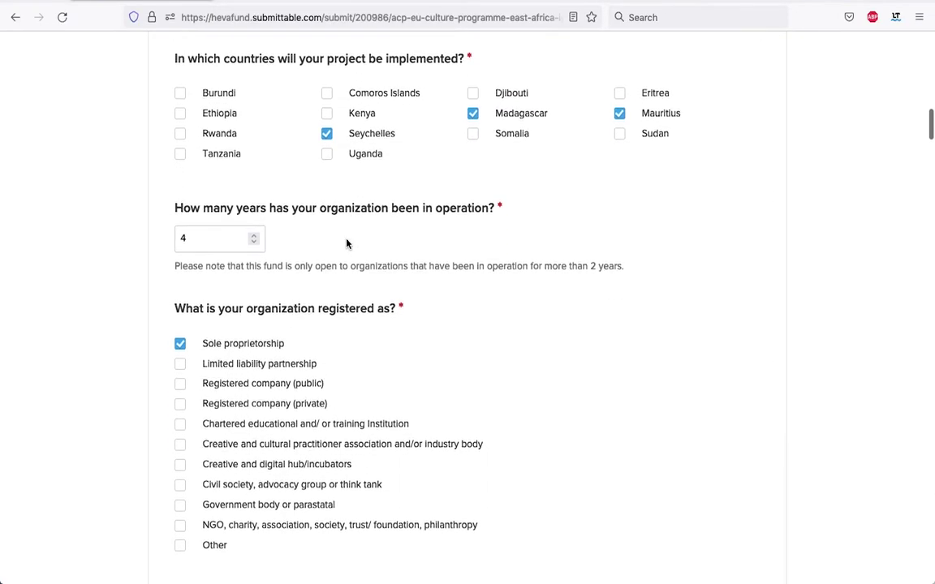
{"action": "scroll", "coordinate": [346, 242], "scroll_direction": "down", "scroll_amount": 7}
{"action": "scroll", "coordinate": [346, 243], "scroll_direction": "up", "scroll_amount": 1}
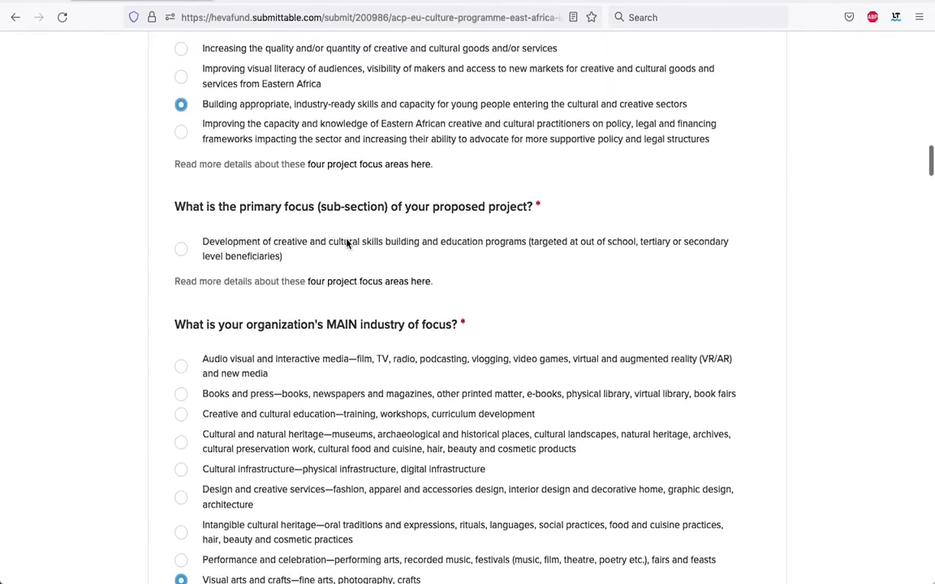
{"action": "scroll", "coordinate": [346, 243], "scroll_direction": "down", "scroll_amount": 5}
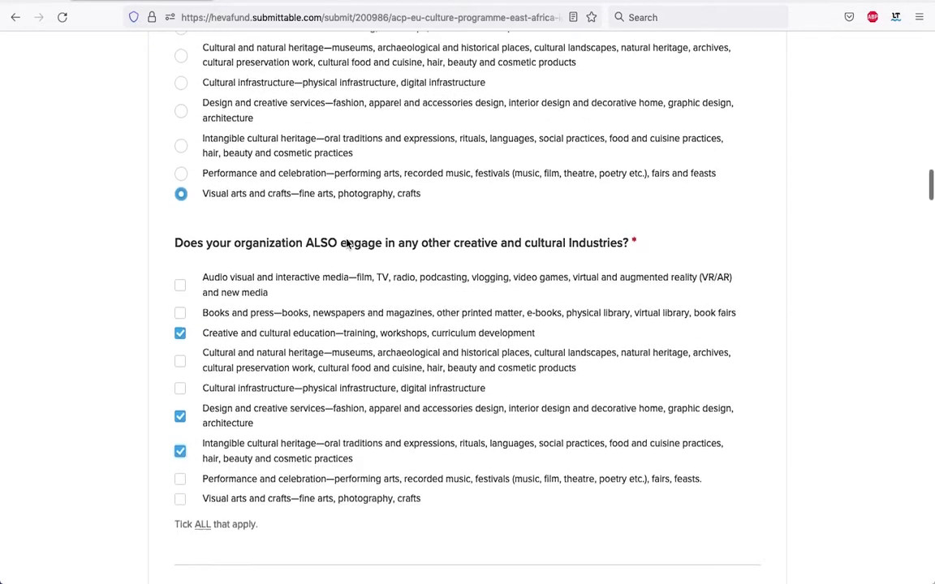
{"action": "scroll", "coordinate": [346, 243], "scroll_direction": "down", "scroll_amount": 1}
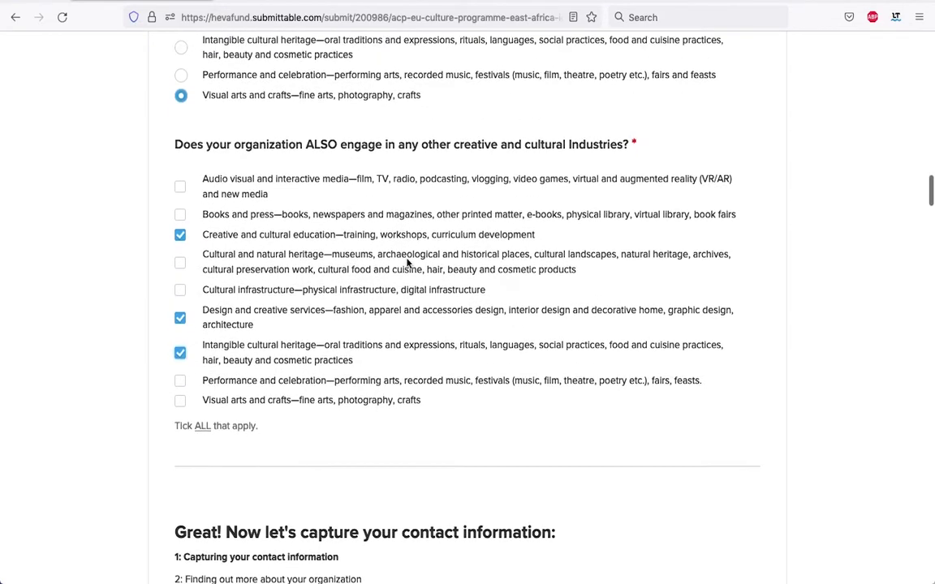
{"action": "scroll", "coordinate": [408, 262], "scroll_direction": "up", "scroll_amount": 1}
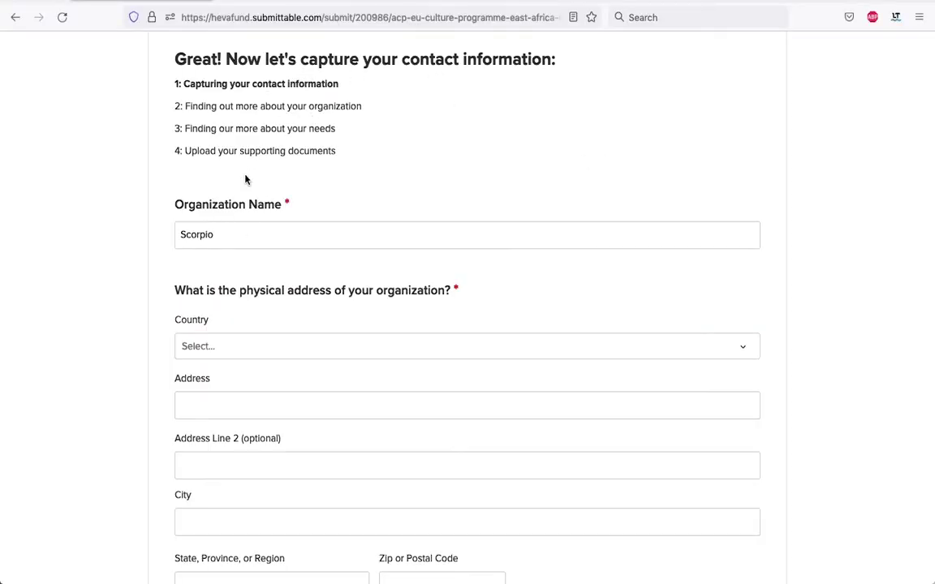
Enter 'Scorpio Images' as the organization name and select Madagascar as the country.
{"action": "left_click", "coordinate": [262, 242]}
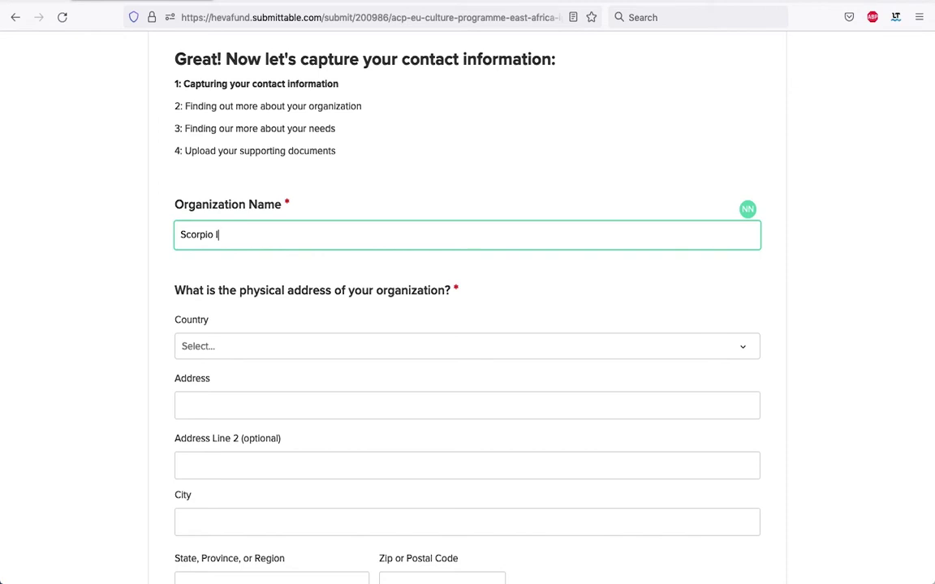
{"action": "type", "text": "Scorpio Images"}
{"action": "scroll", "coordinate": [334, 314], "scroll_direction": "down", "scroll_amount": 2}
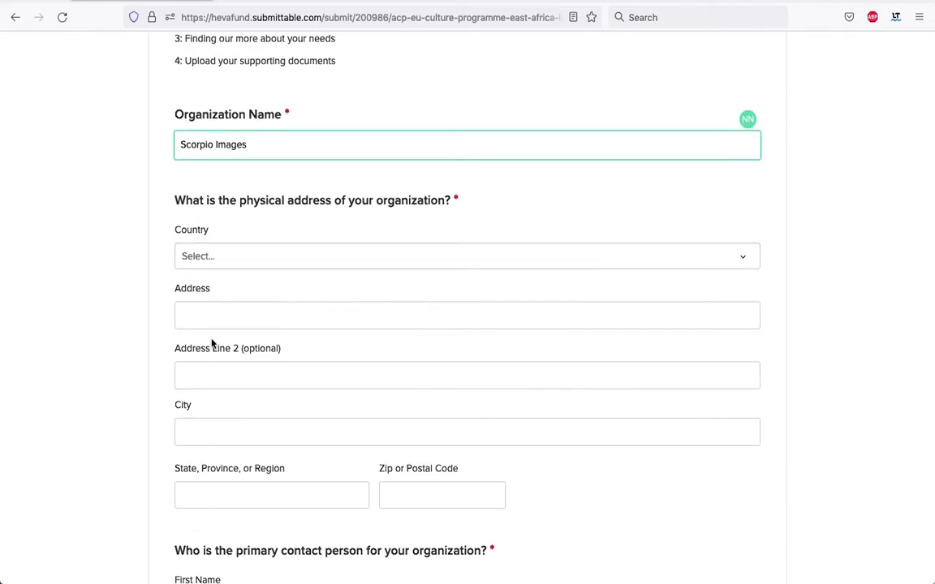
{"action": "left_click", "coordinate": [340, 255]}
{"action": "scroll", "coordinate": [376, 450], "scroll_direction": "down", "scroll_amount": 5}
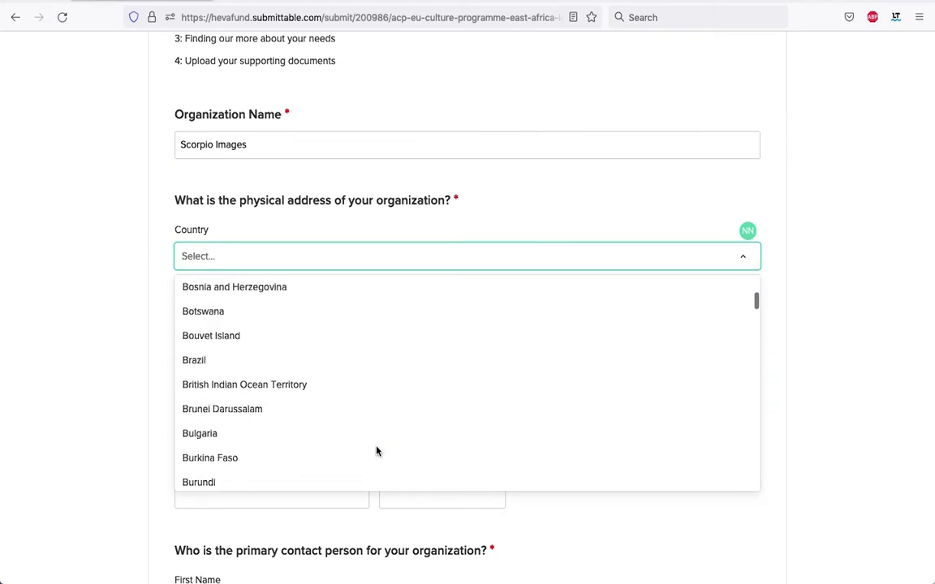
{"action": "scroll", "coordinate": [376, 450], "scroll_direction": "down", "scroll_amount": 15}
{"action": "scroll", "coordinate": [375, 451], "scroll_direction": "up", "scroll_amount": 10}
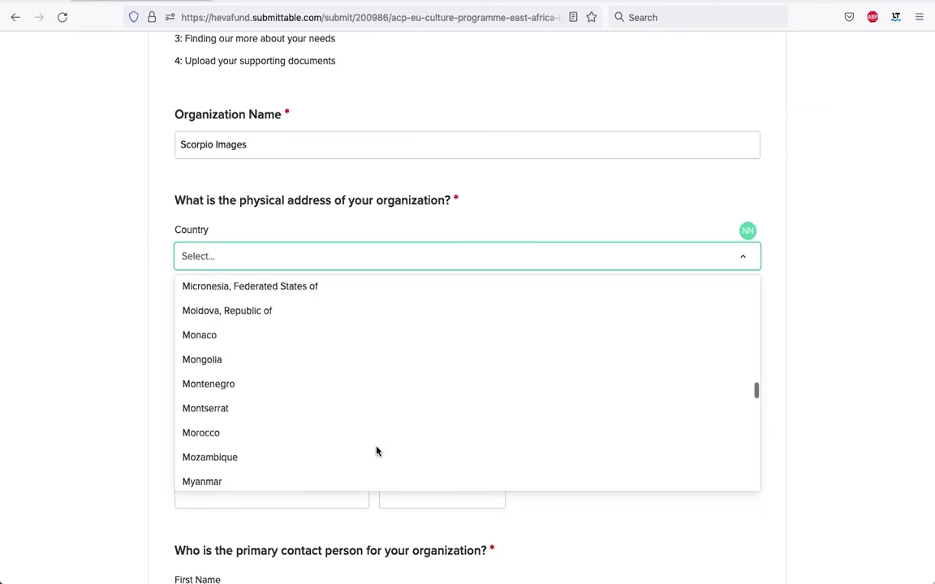
{"action": "scroll", "coordinate": [376, 451], "scroll_direction": "up", "scroll_amount": 2}
{"action": "left_click", "coordinate": [376, 400]}
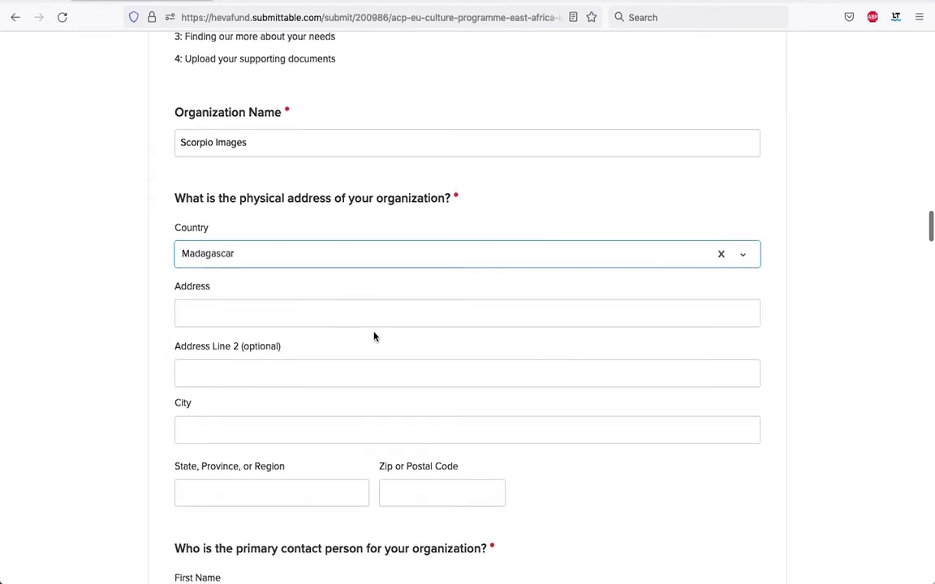
{"action": "scroll", "coordinate": [259, 271], "scroll_direction": "down", "scroll_amount": 1}
Fill in the organization's street address, city and state/region fields.
{"action": "left_click", "coordinate": [249, 286]}
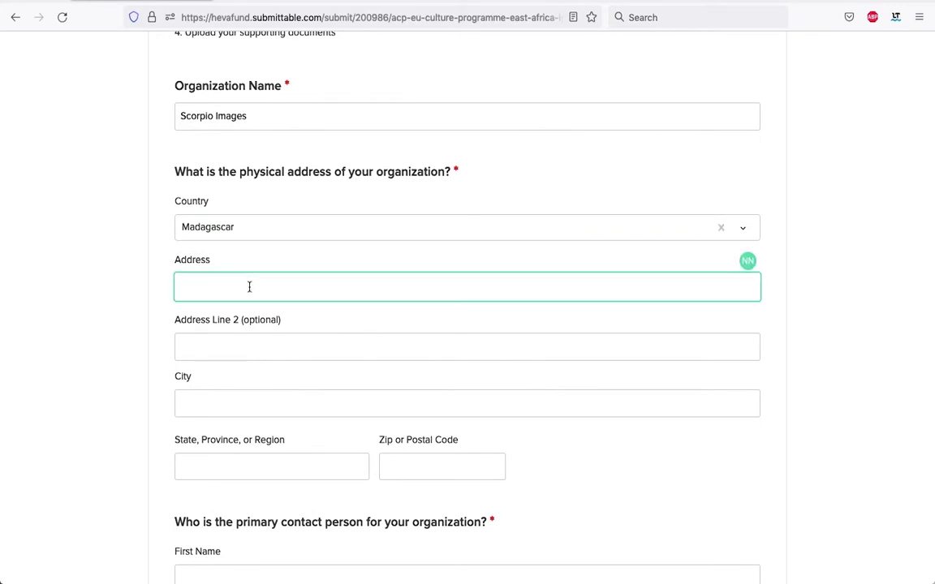
{"action": "key", "text": "Tab"}
{"action": "key", "text": "Tab"}
{"action": "type", "text": "Antananarivo, Madagascar"}
{"action": "key", "text": "Tab"}
{"action": "type", "text": "Antananarivo"}
{"action": "key", "text": "Tab"}
{"action": "scroll", "coordinate": [288, 267], "scroll_direction": "down", "scroll_amount": 3}
{"action": "scroll", "coordinate": [288, 265], "scroll_direction": "down", "scroll_amount": 3}
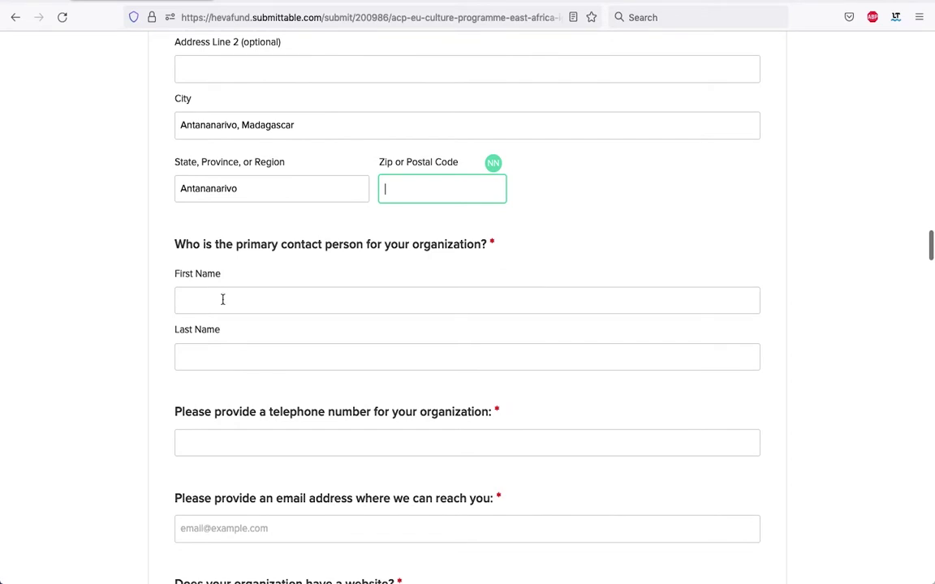
Enter the primary contact's first name and last name.
{"action": "left_click", "coordinate": [221, 298]}
{"action": "left_click", "coordinate": [202, 355]}
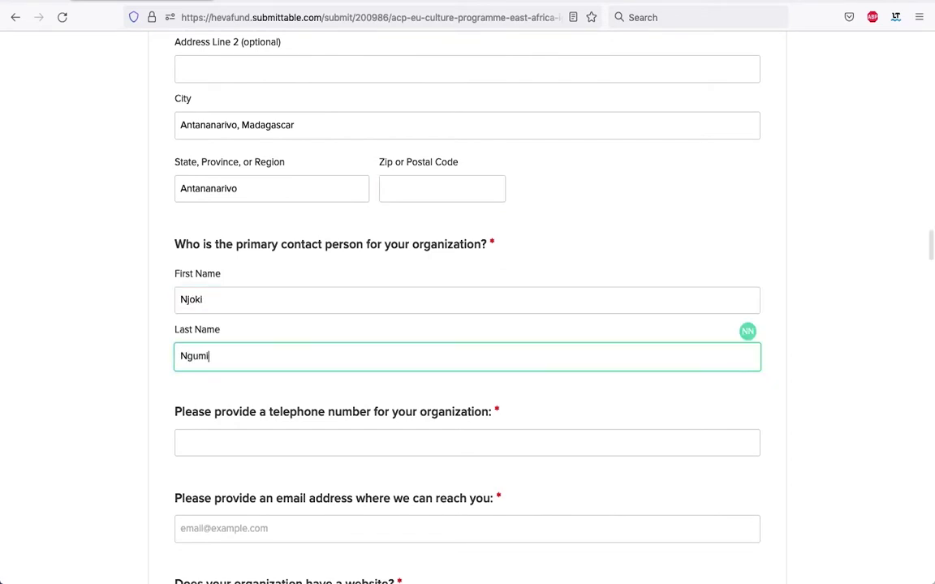
{"action": "scroll", "coordinate": [197, 314], "scroll_direction": "down", "scroll_amount": 4}
Fill in the organization's telephone number and the contact e-mail address.
{"action": "left_click", "coordinate": [196, 313]}
{"action": "key", "text": "Tab"}
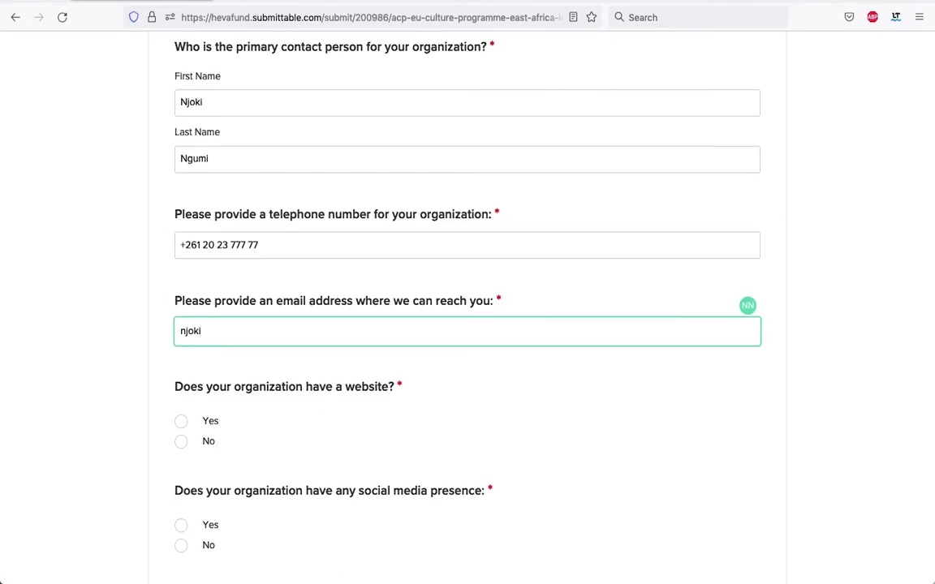
{"action": "scroll", "coordinate": [401, 298], "scroll_direction": "down", "scroll_amount": 1}
{"action": "scroll", "coordinate": [401, 266], "scroll_direction": "up", "scroll_amount": 2}
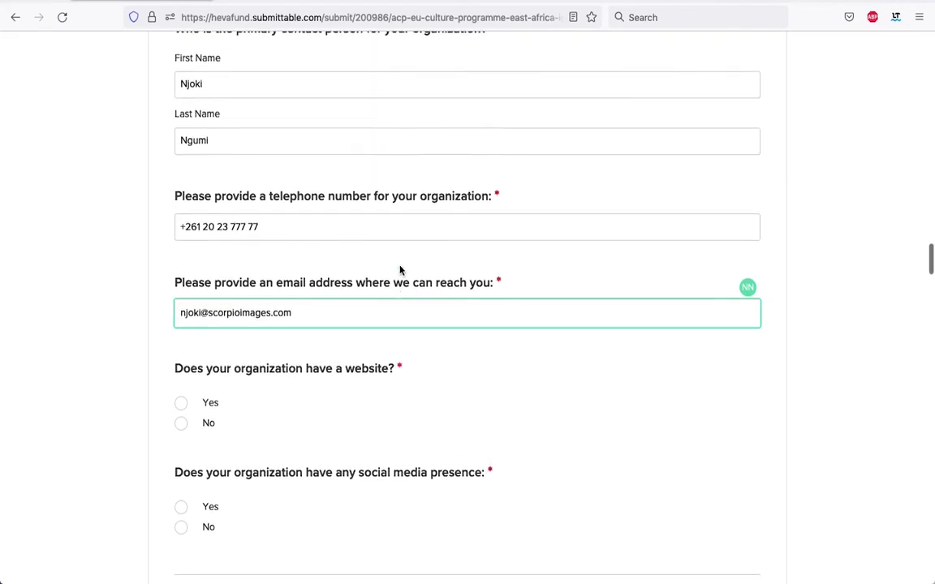
{"action": "scroll", "coordinate": [400, 270], "scroll_direction": "down", "scroll_amount": 1}
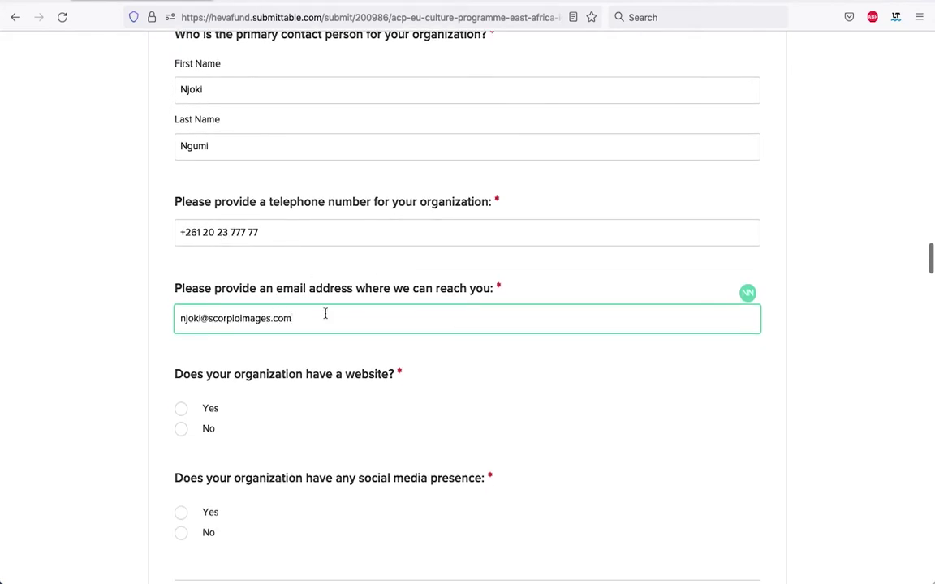
{"action": "scroll", "coordinate": [357, 321], "scroll_direction": "down", "scroll_amount": 1}
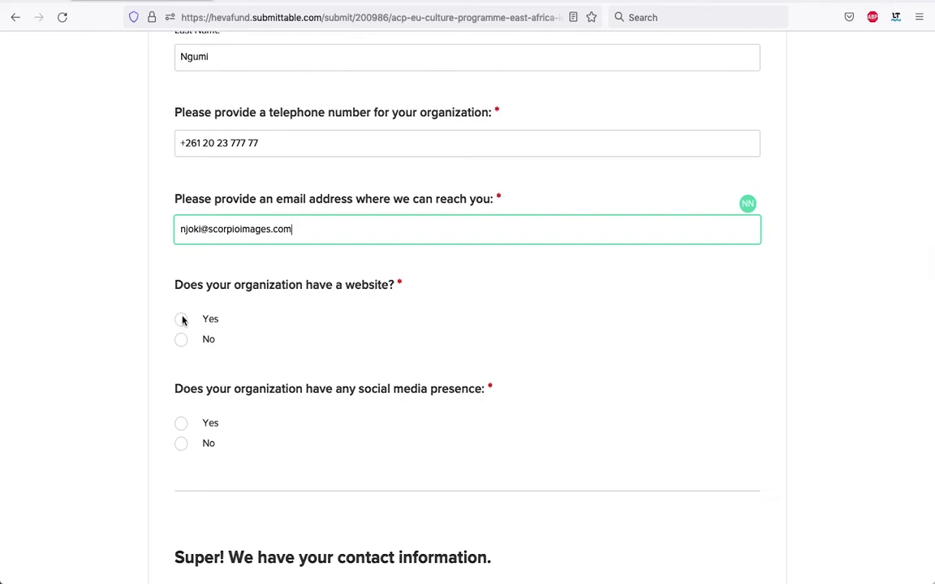
{"action": "left_click", "coordinate": [181, 321]}
{"action": "key", "text": "Tab"}
{"action": "type", "text": "www.scorp"}
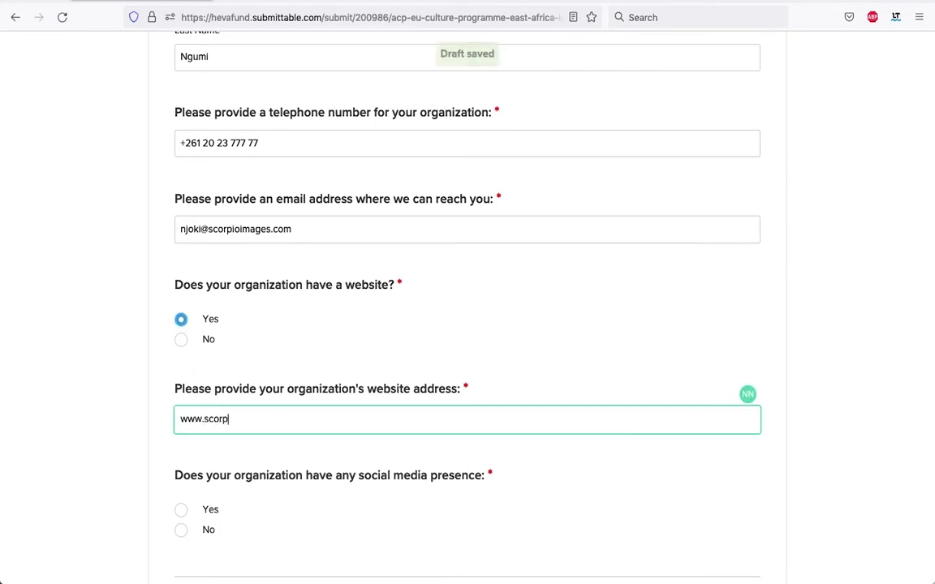
{"action": "type", "text": "ioimages.com"}
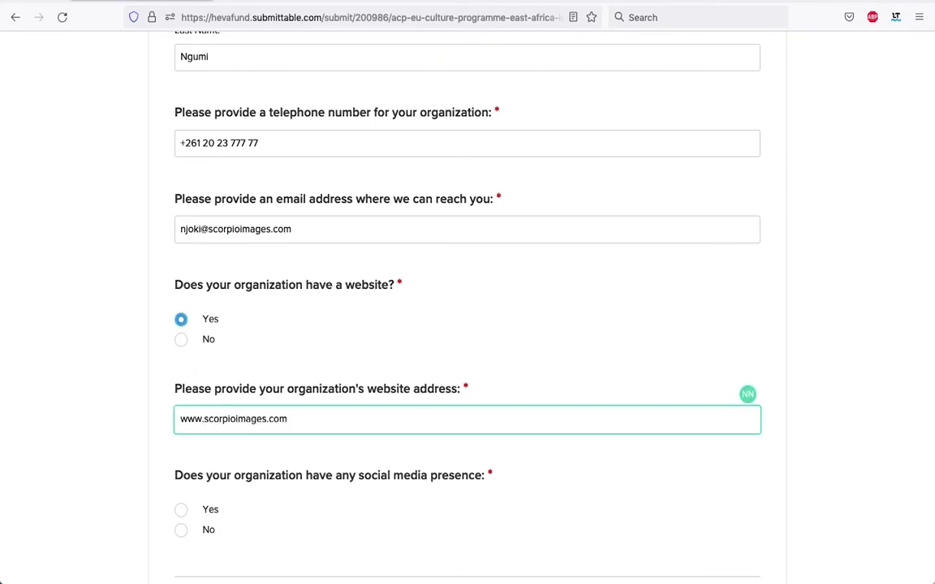
{"action": "scroll", "coordinate": [277, 395], "scroll_direction": "down", "scroll_amount": 3}
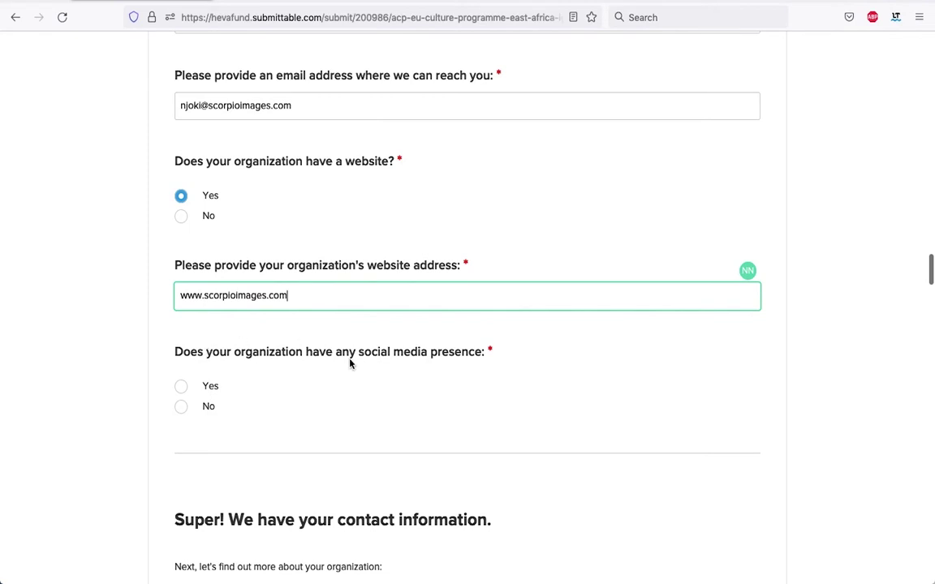
Answer Yes to social media and paste the Facebook, Instagram and Tiktok link list.
{"action": "left_click", "coordinate": [181, 387]}
{"action": "scroll", "coordinate": [340, 426], "scroll_direction": "down", "scroll_amount": 4}
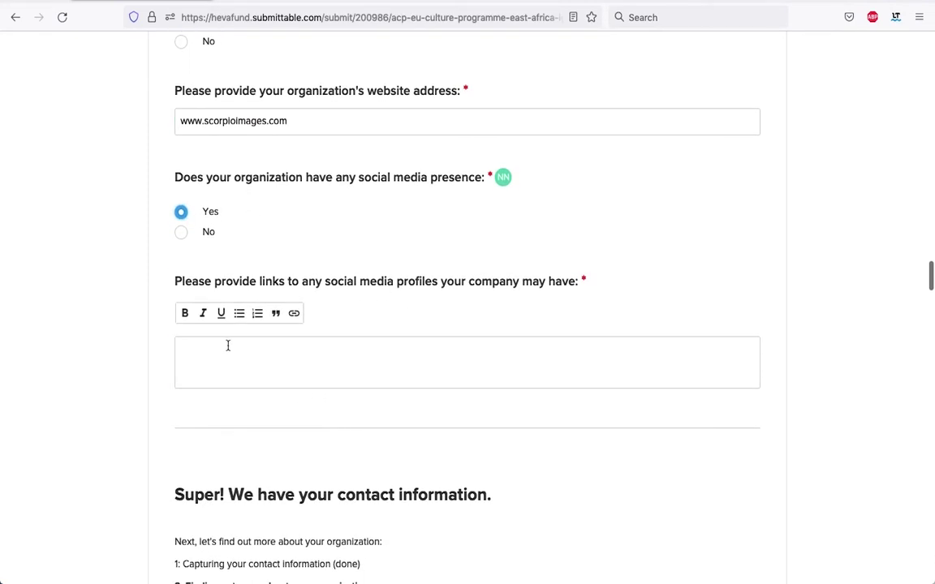
{"action": "left_click", "coordinate": [227, 344]}
{"action": "type", "text": "Facebook - Link Instagram - Link Tiktok"}
{"action": "type", "text": "Link"}
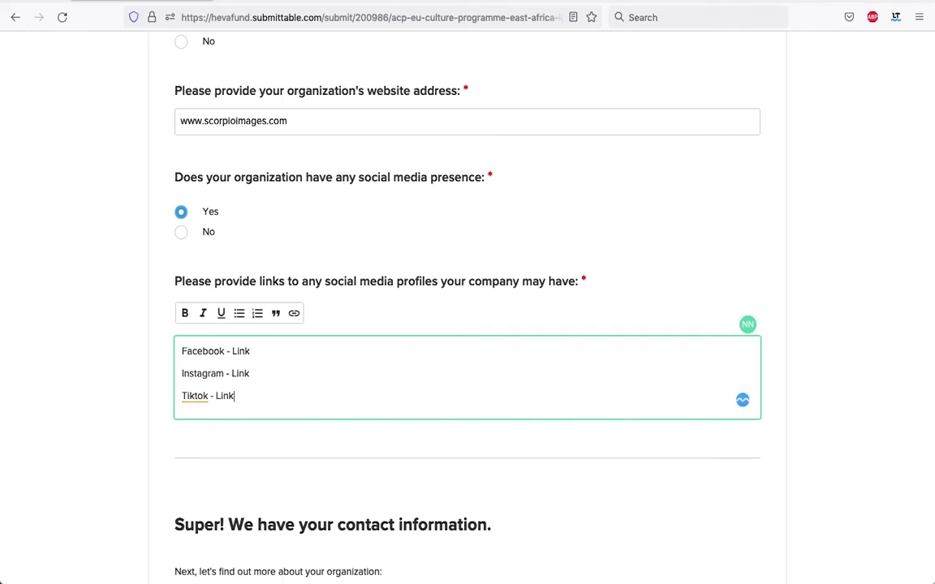
{"action": "scroll", "coordinate": [395, 343], "scroll_direction": "up", "scroll_amount": 15}
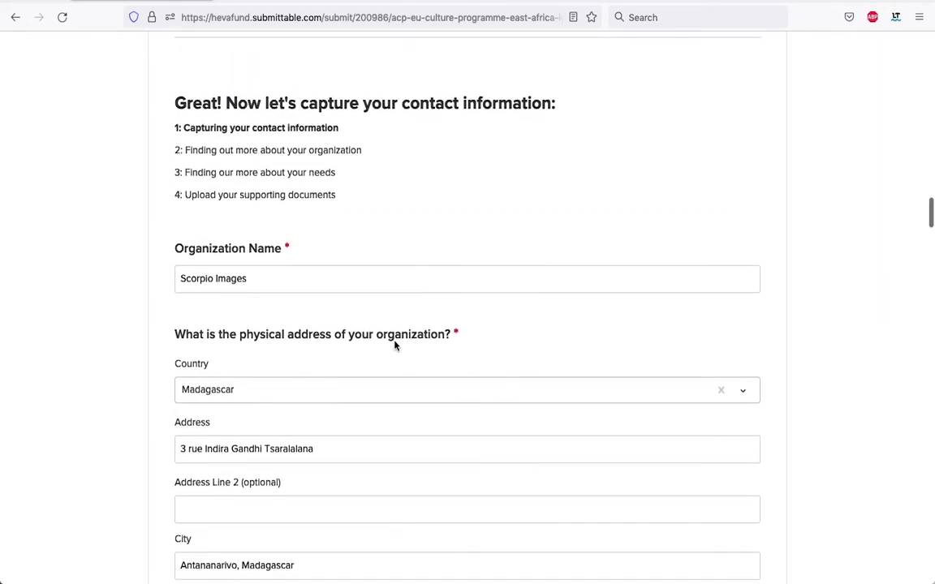
{"action": "scroll", "coordinate": [394, 345], "scroll_direction": "down", "scroll_amount": 1}
{"action": "scroll", "coordinate": [381, 271], "scroll_direction": "down", "scroll_amount": 4}
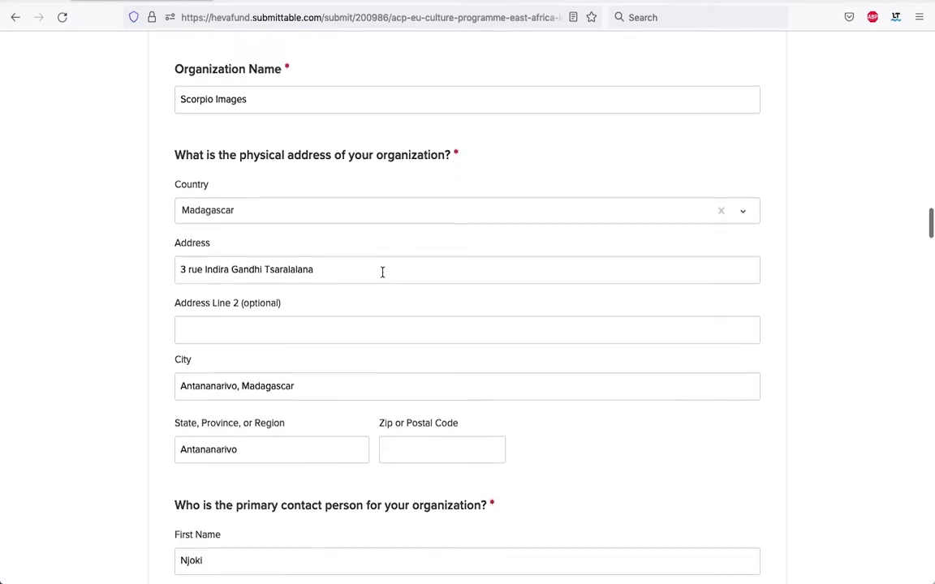
{"action": "scroll", "coordinate": [382, 272], "scroll_direction": "down", "scroll_amount": 5}
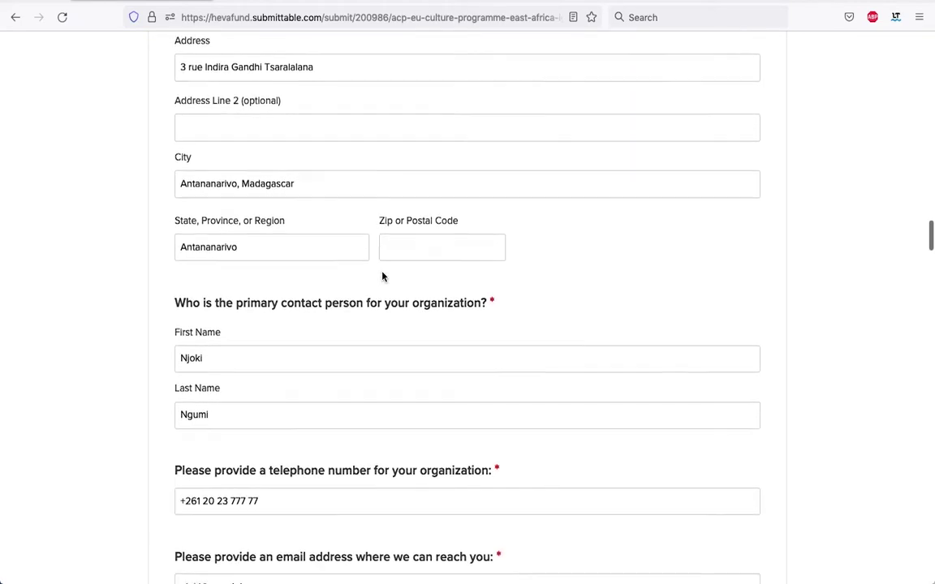
{"action": "scroll", "coordinate": [382, 275], "scroll_direction": "down", "scroll_amount": 6}
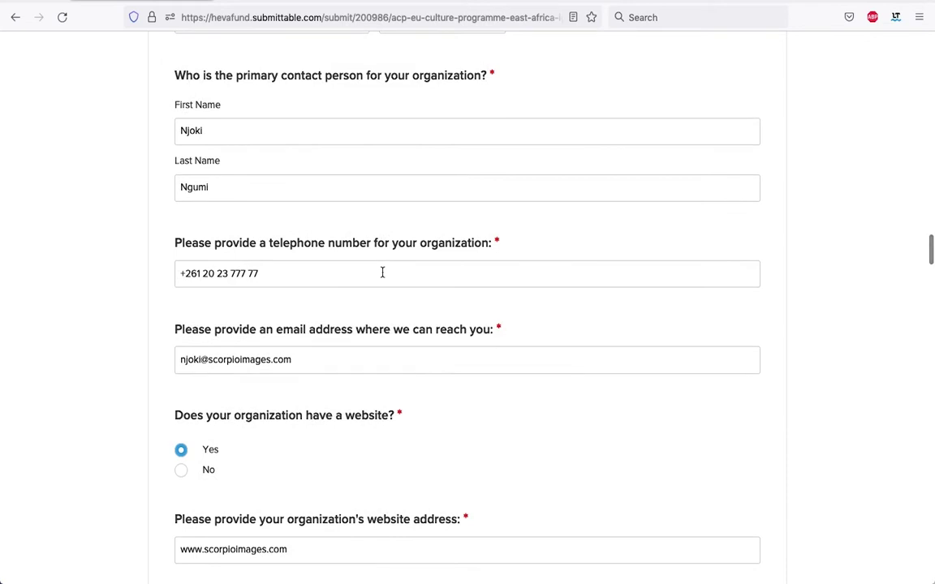
{"action": "scroll", "coordinate": [382, 272], "scroll_direction": "down", "scroll_amount": 3}
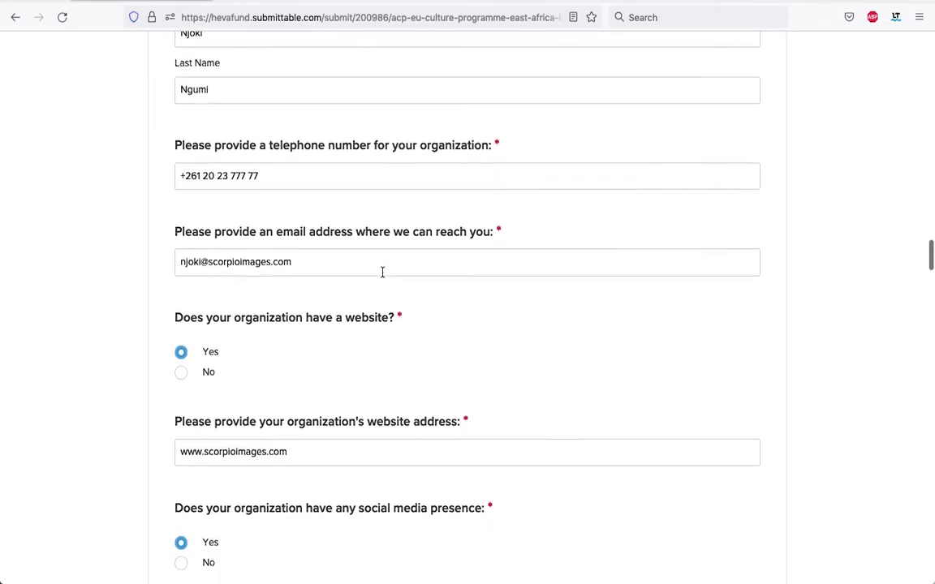
{"action": "scroll", "coordinate": [382, 272], "scroll_direction": "down", "scroll_amount": 2}
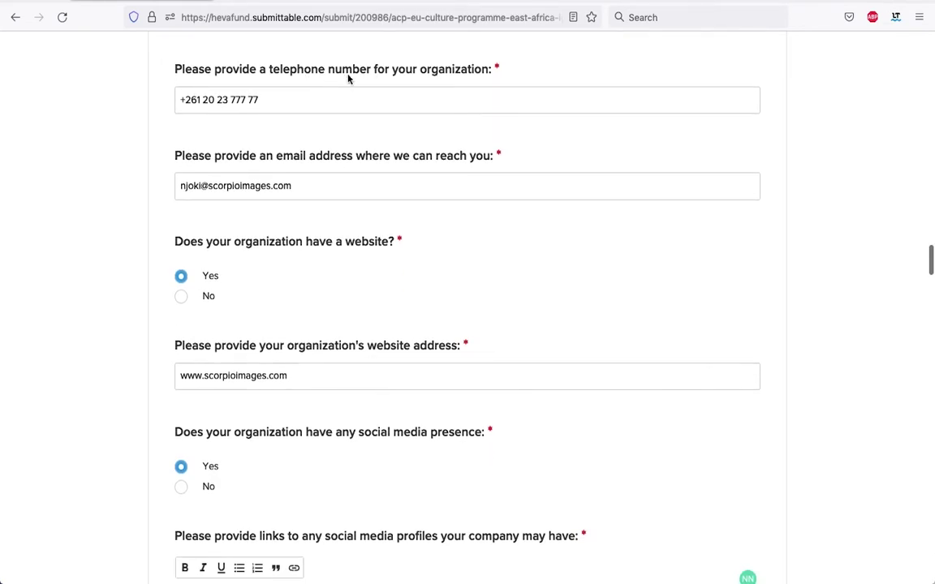
{"action": "scroll", "coordinate": [295, 114], "scroll_direction": "down", "scroll_amount": 1}
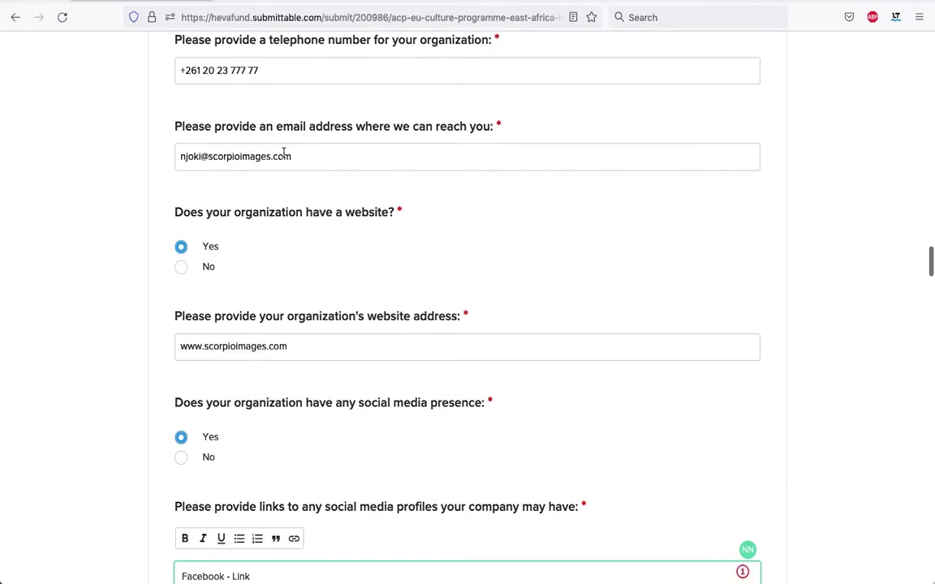
{"action": "scroll", "coordinate": [283, 153], "scroll_direction": "down", "scroll_amount": 3}
{"action": "scroll", "coordinate": [337, 136], "scroll_direction": "down", "scroll_amount": 2}
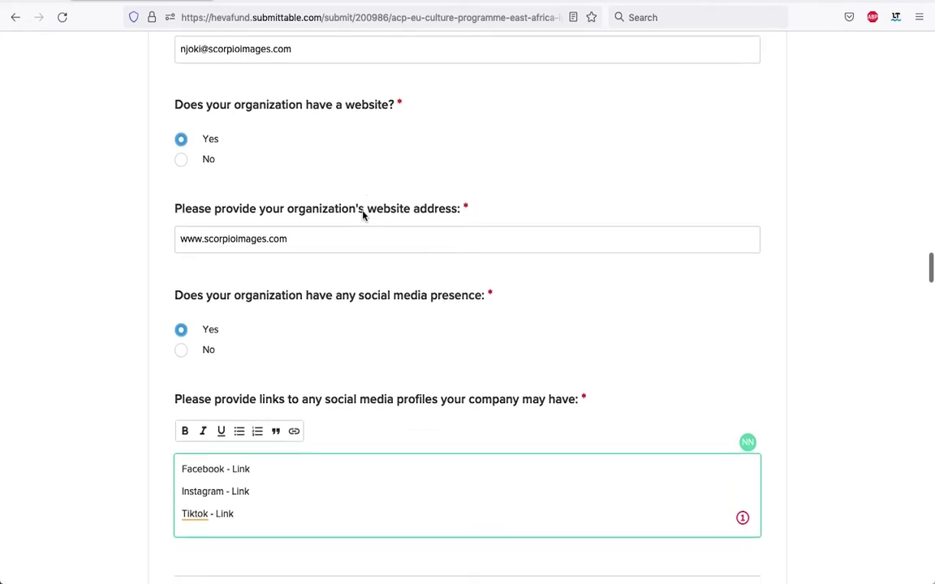
{"action": "scroll", "coordinate": [399, 296], "scroll_direction": "down", "scroll_amount": 1}
{"action": "scroll", "coordinate": [399, 295], "scroll_direction": "up", "scroll_amount": 1}
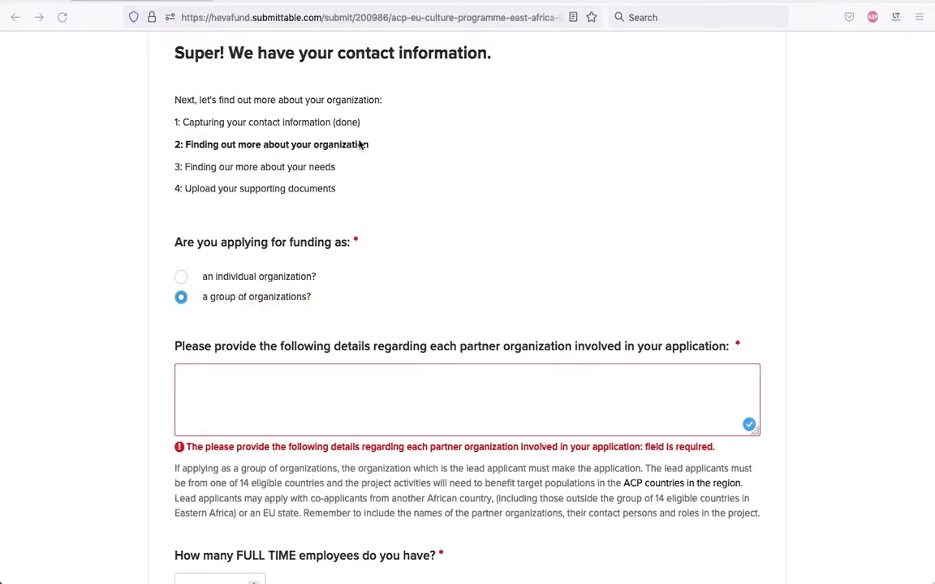
{"action": "scroll", "coordinate": [369, 162], "scroll_direction": "down", "scroll_amount": 1}
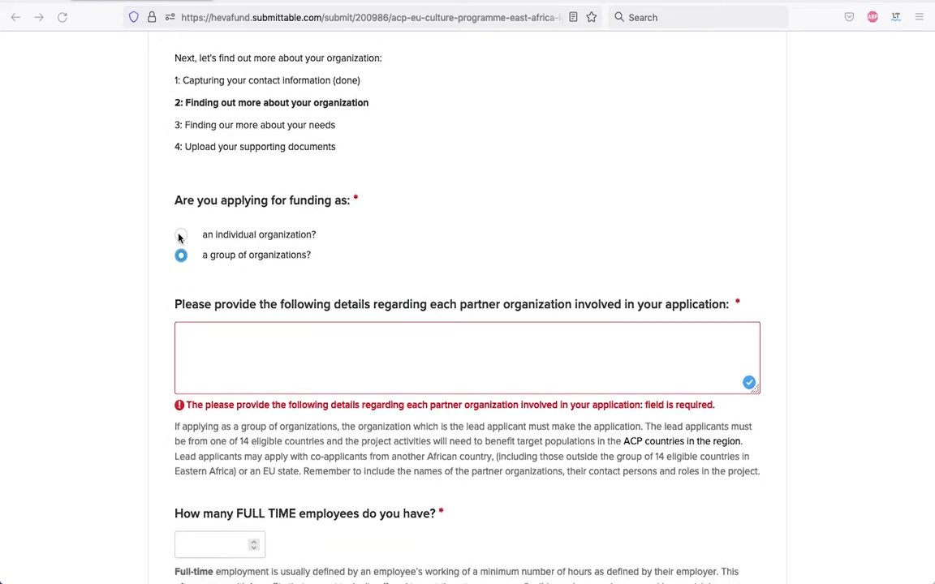
{"action": "left_click", "coordinate": [181, 237]}
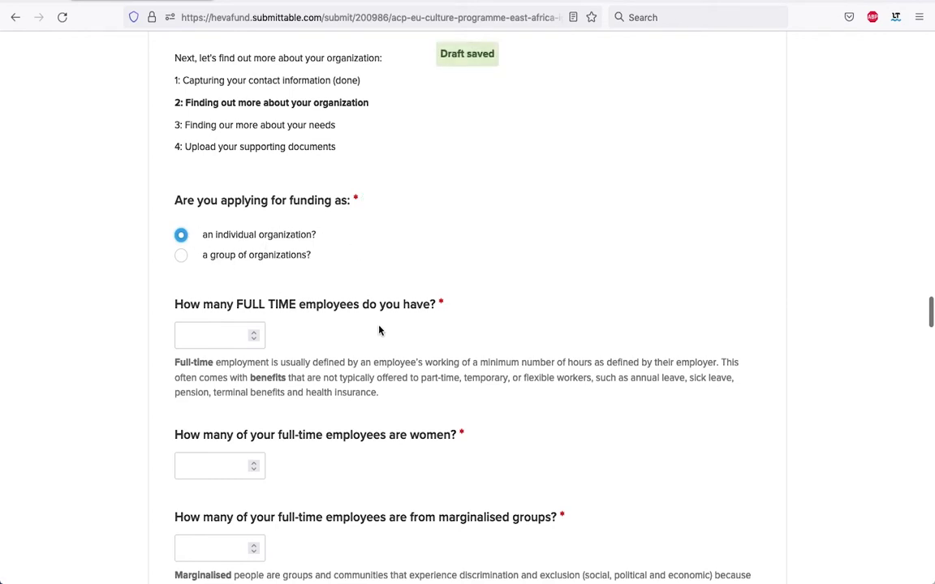
{"action": "scroll", "coordinate": [378, 330], "scroll_direction": "down", "scroll_amount": 2}
{"action": "scroll", "coordinate": [378, 328], "scroll_direction": "up", "scroll_amount": 2}
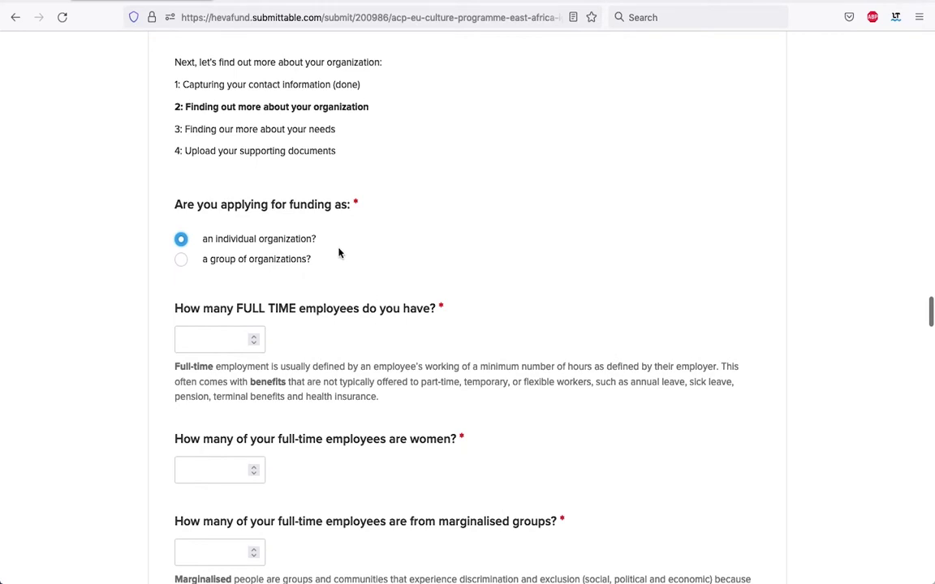
{"action": "left_click", "coordinate": [181, 261]}
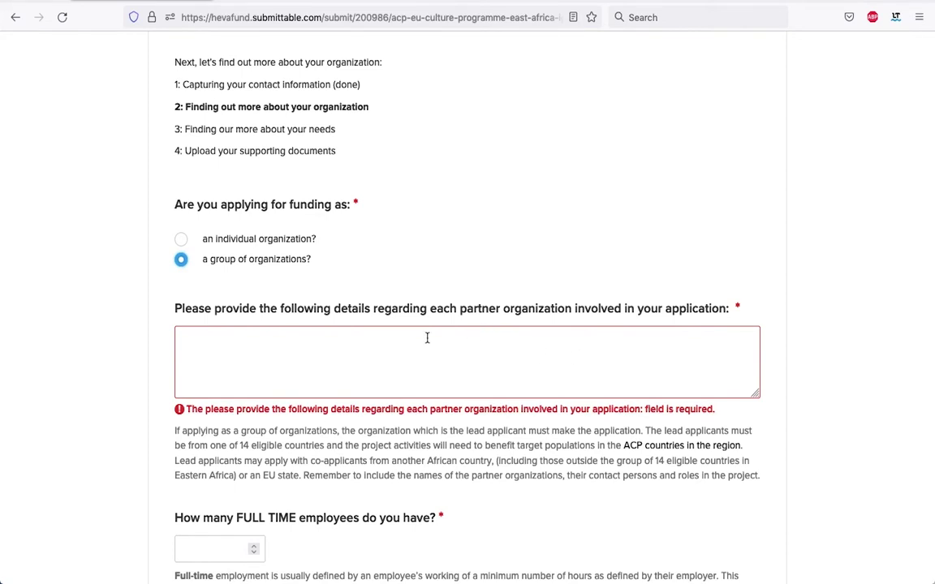
{"action": "left_click", "coordinate": [358, 336]}
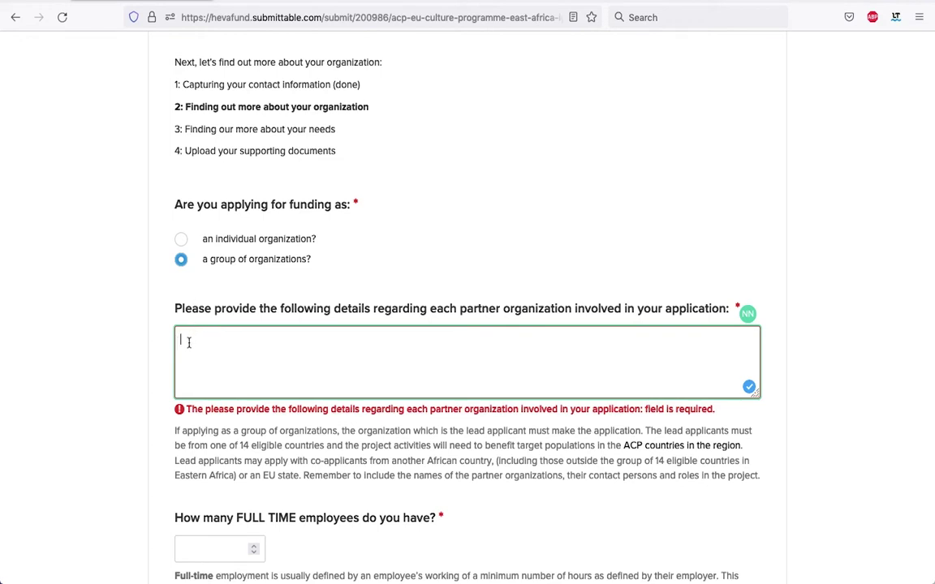
Enter partner Aquarius Images with its founder and director contact, phone number and e-mail.
{"action": "type", "text": "Aquarius Images"}
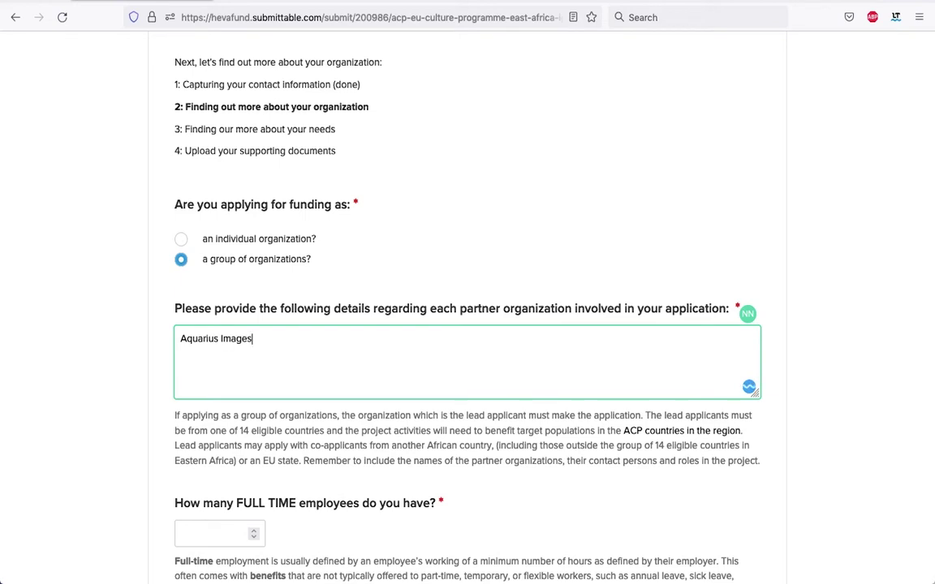
{"action": "scroll", "coordinate": [156, 398], "scroll_direction": "down", "scroll_amount": 1}
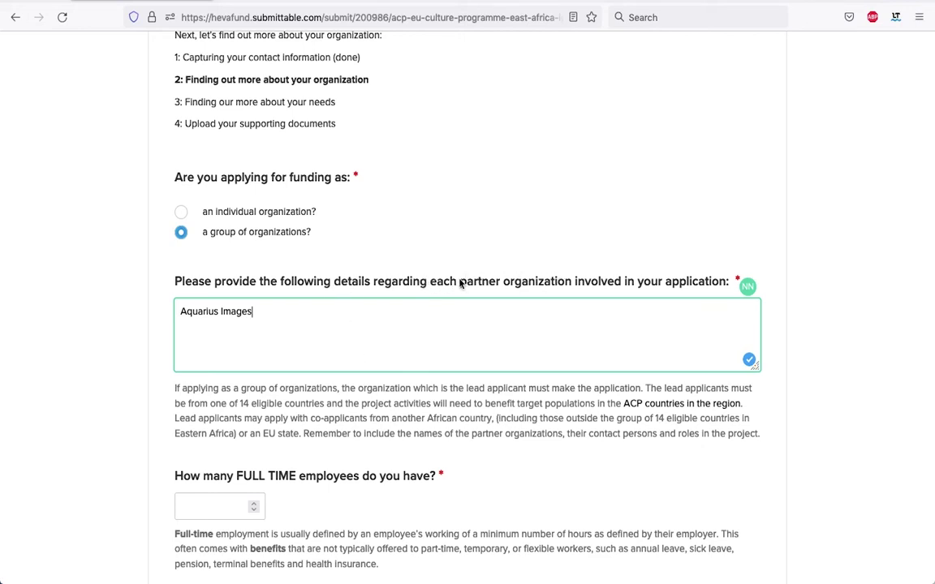
{"action": "scroll", "coordinate": [559, 305], "scroll_direction": "down", "scroll_amount": 1}
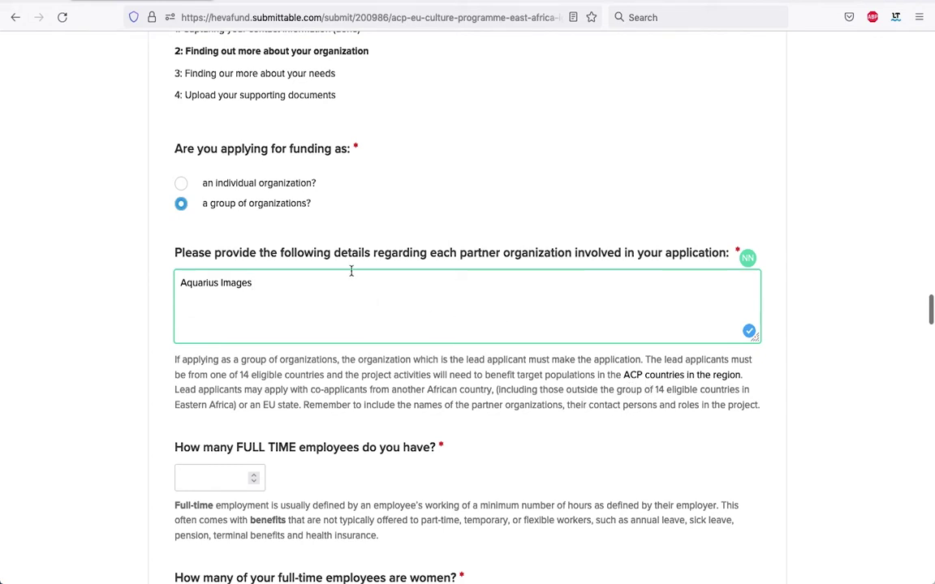
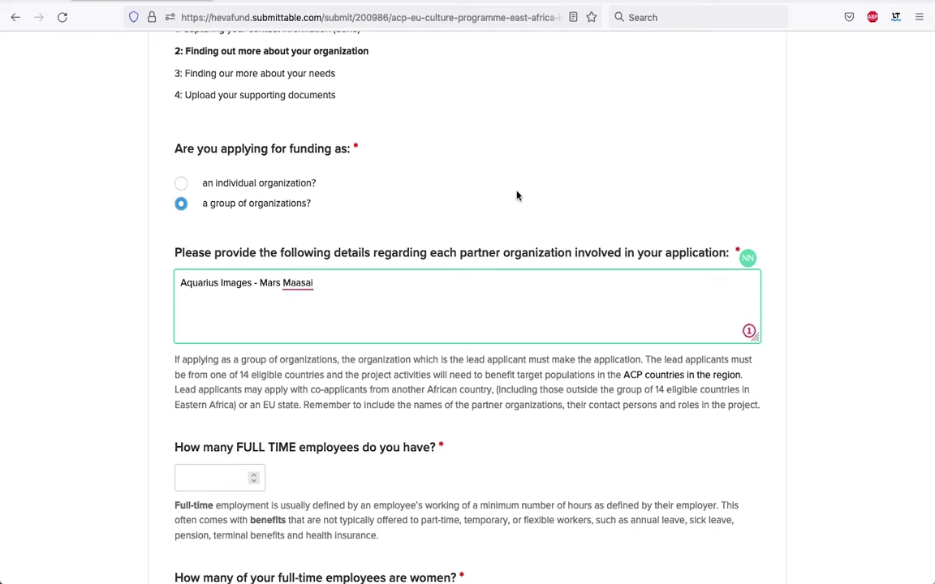
{"action": "type", "text": " - Founder and Director -"}
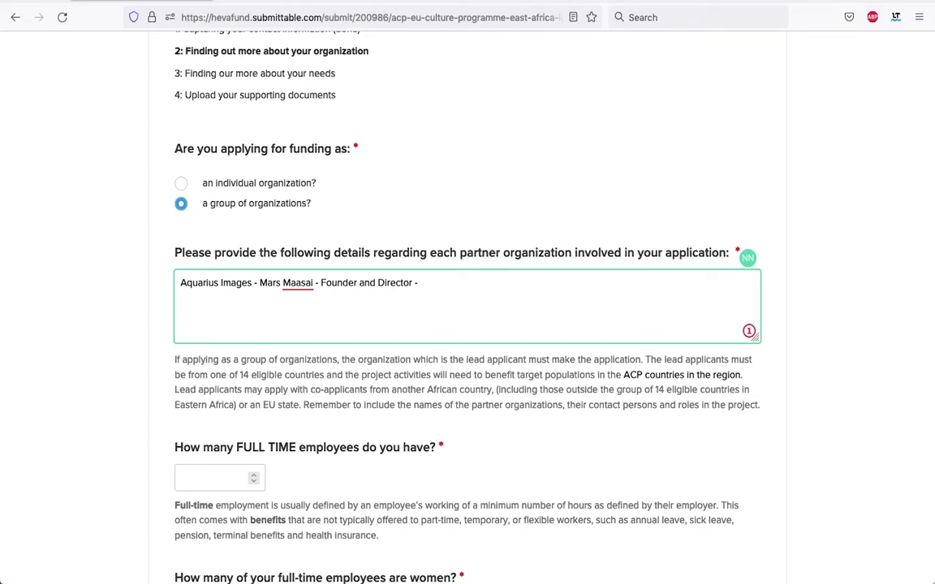
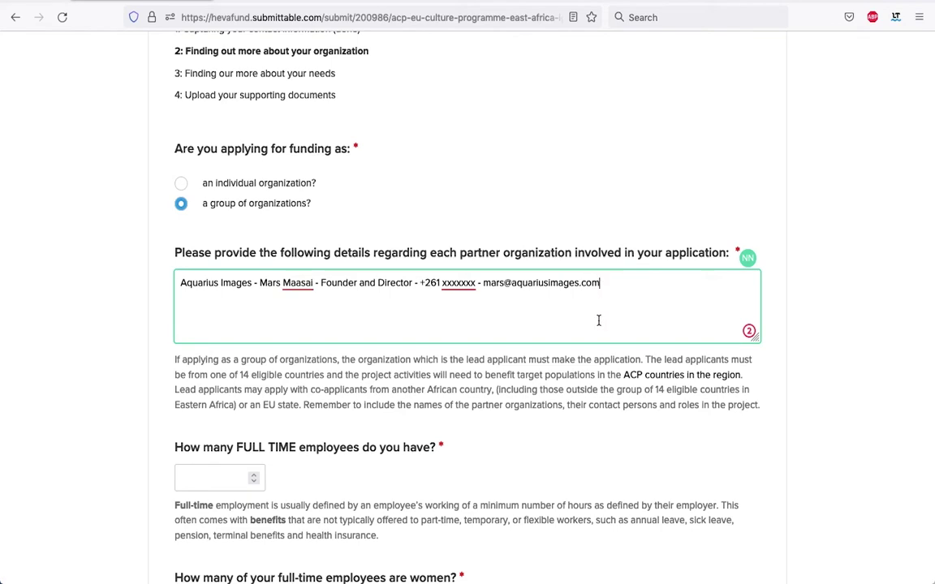
{"action": "scroll", "coordinate": [597, 325], "scroll_direction": "down", "scroll_amount": 3}
Record 1 full-time employee, with 0 women and 0 from marginalised groups.
{"action": "scroll", "coordinate": [210, 106], "scroll_direction": "up", "scroll_amount": 1}
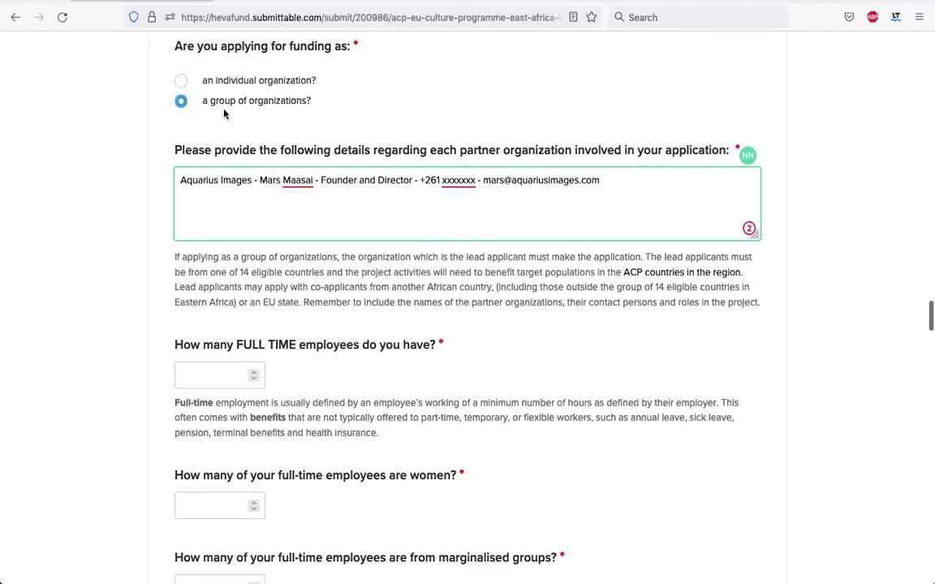
{"action": "scroll", "coordinate": [285, 383], "scroll_direction": "down", "scroll_amount": 1}
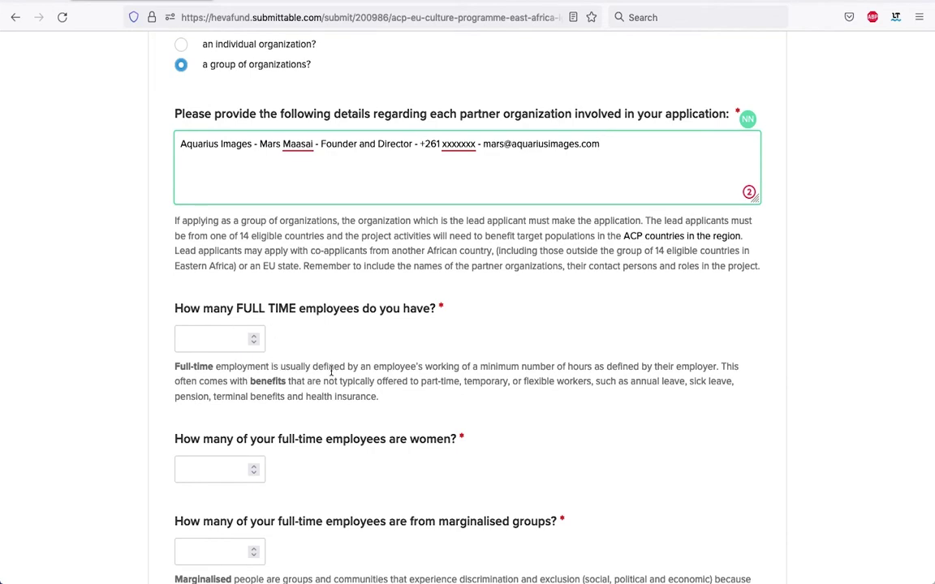
{"action": "scroll", "coordinate": [329, 376], "scroll_direction": "down", "scroll_amount": 2}
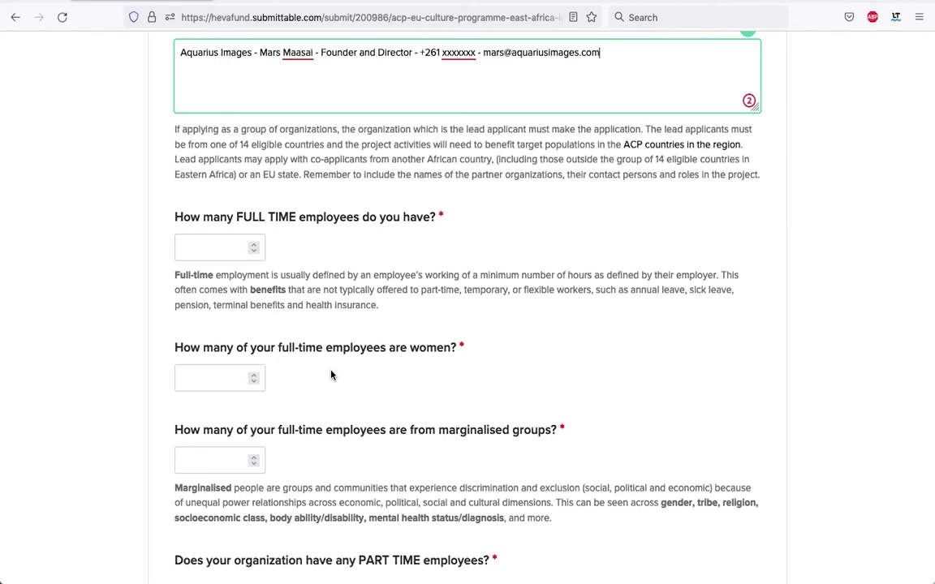
{"action": "left_click", "coordinate": [253, 250]}
{"action": "scroll", "coordinate": [340, 307], "scroll_direction": "down", "scroll_amount": 1}
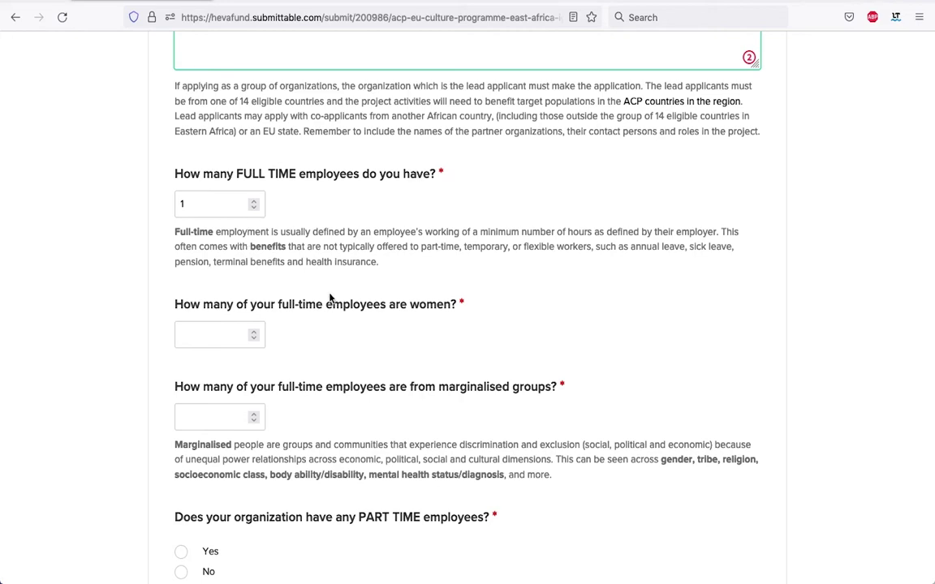
{"action": "scroll", "coordinate": [334, 298], "scroll_direction": "down", "scroll_amount": 2}
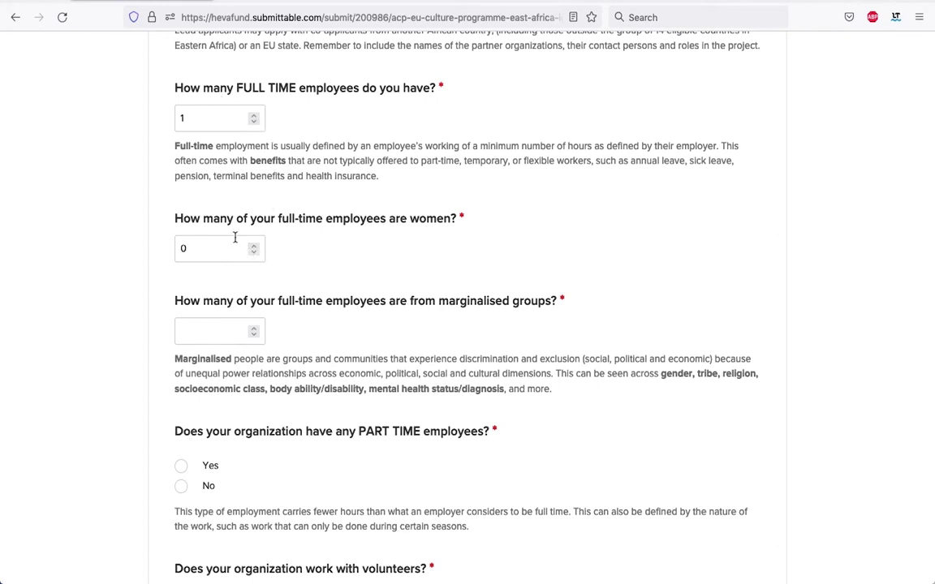
{"action": "scroll", "coordinate": [276, 252], "scroll_direction": "down", "scroll_amount": 3}
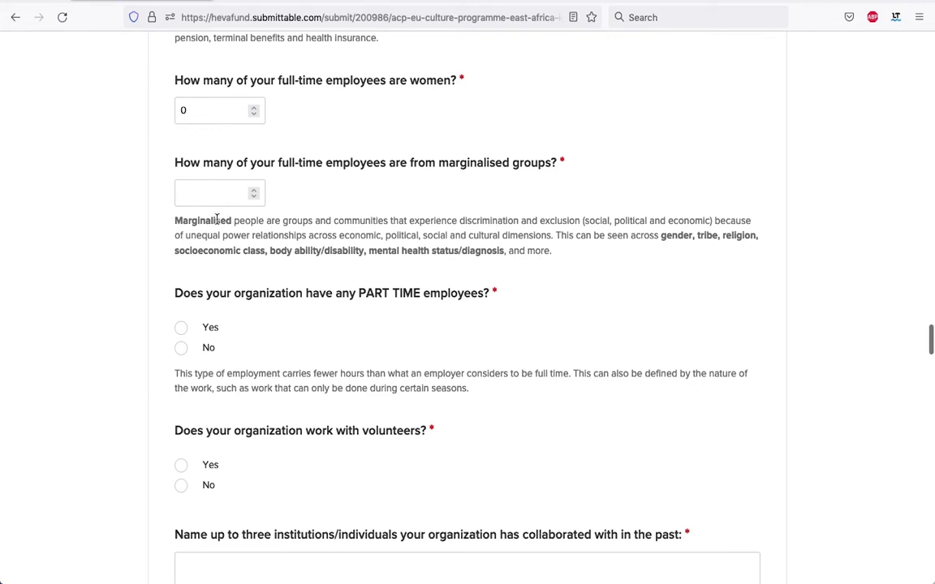
{"action": "scroll", "coordinate": [357, 199], "scroll_direction": "up", "scroll_amount": 2}
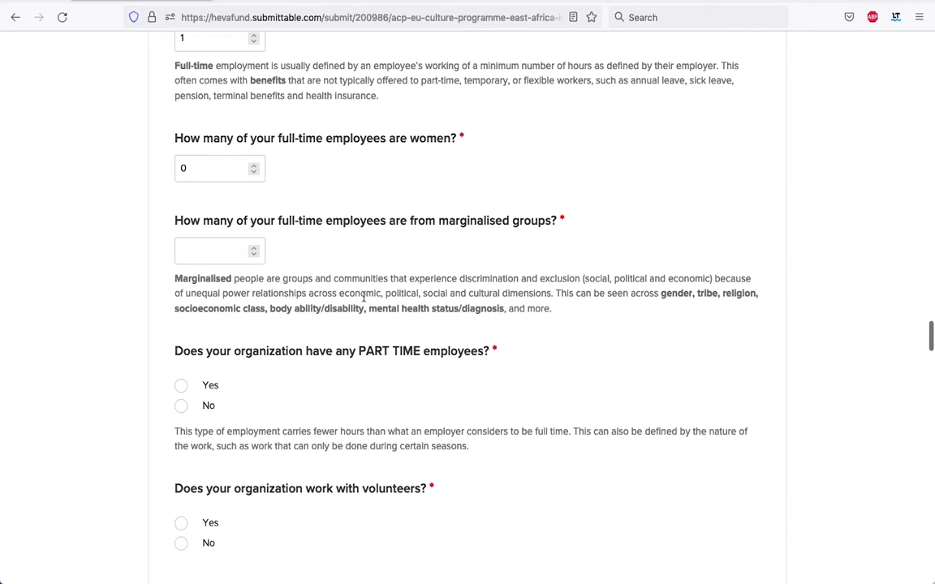
{"action": "left_click", "coordinate": [252, 247]}
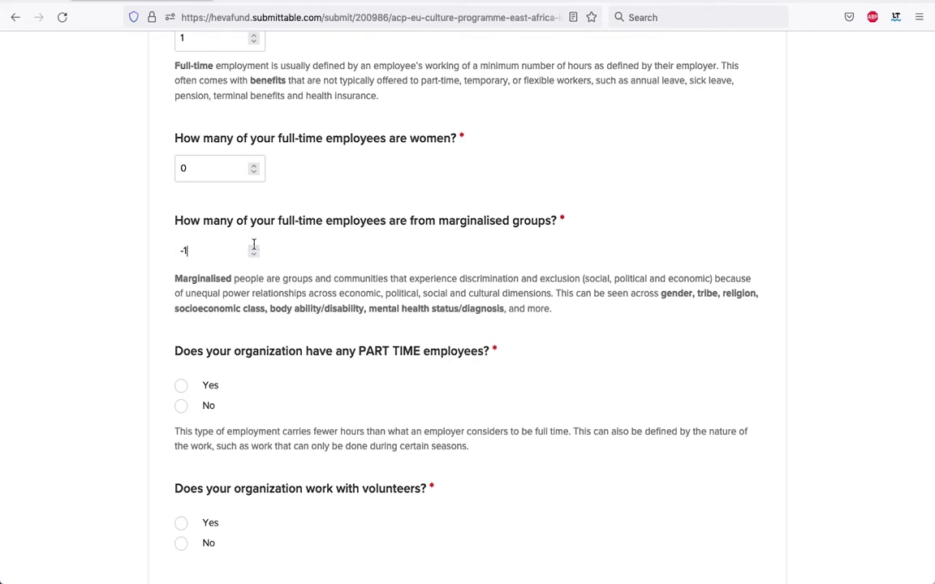
{"action": "left_click", "coordinate": [252, 246]}
{"action": "scroll", "coordinate": [211, 215], "scroll_direction": "down", "scroll_amount": 3}
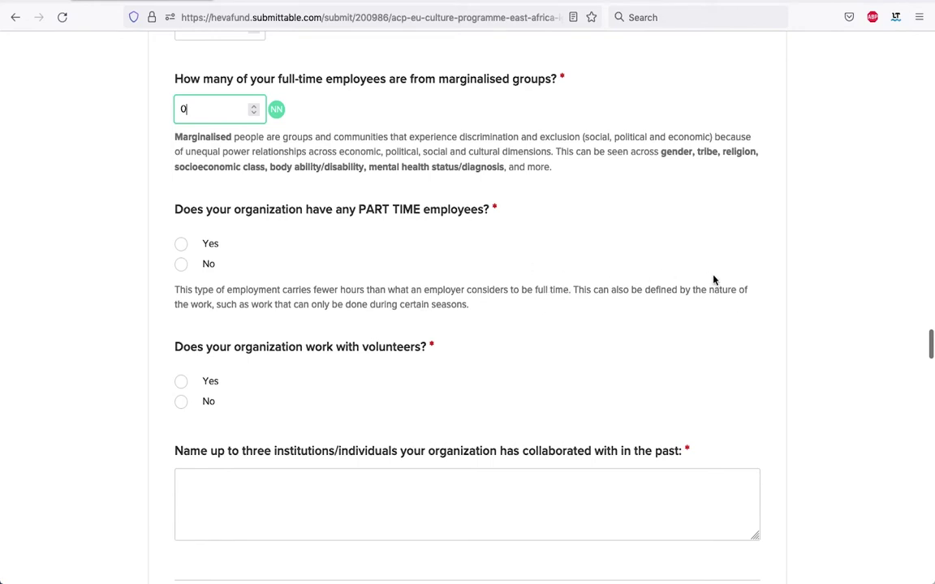
Answer Yes to part-time staff: 4 employees, 3 women and 2 from marginalised groups.
{"action": "left_click", "coordinate": [181, 245]}
{"action": "scroll", "coordinate": [395, 340], "scroll_direction": "down", "scroll_amount": 2}
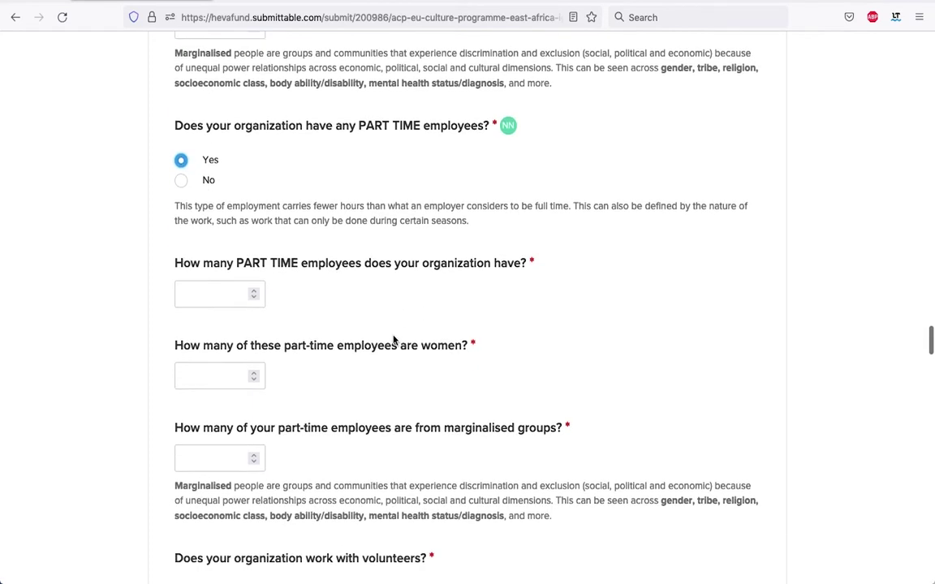
{"action": "scroll", "coordinate": [394, 340], "scroll_direction": "down", "scroll_amount": 1}
{"action": "left_click", "coordinate": [254, 231]}
{"action": "left_click", "coordinate": [254, 230]}
{"action": "left_click", "coordinate": [254, 231]}
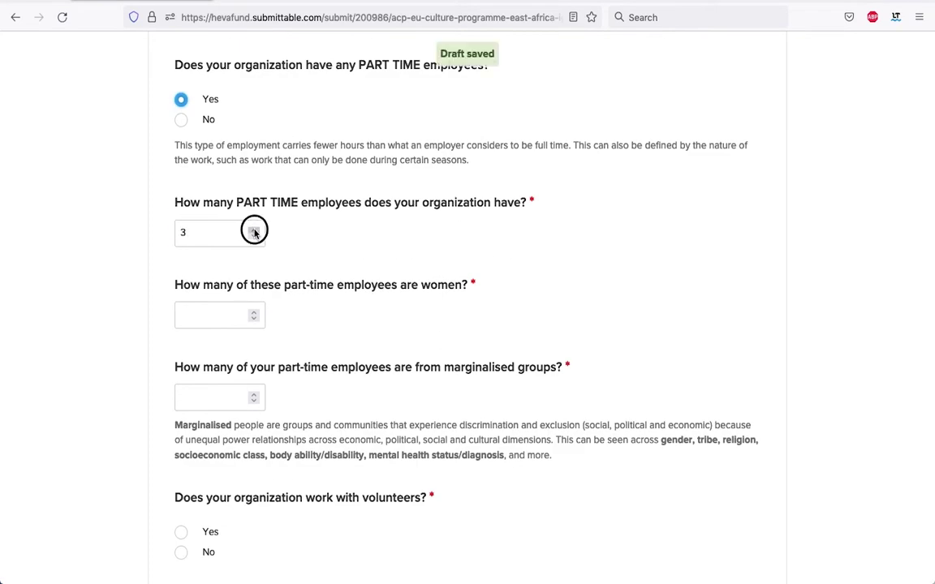
{"action": "scroll", "coordinate": [268, 235], "scroll_direction": "down", "scroll_amount": 1}
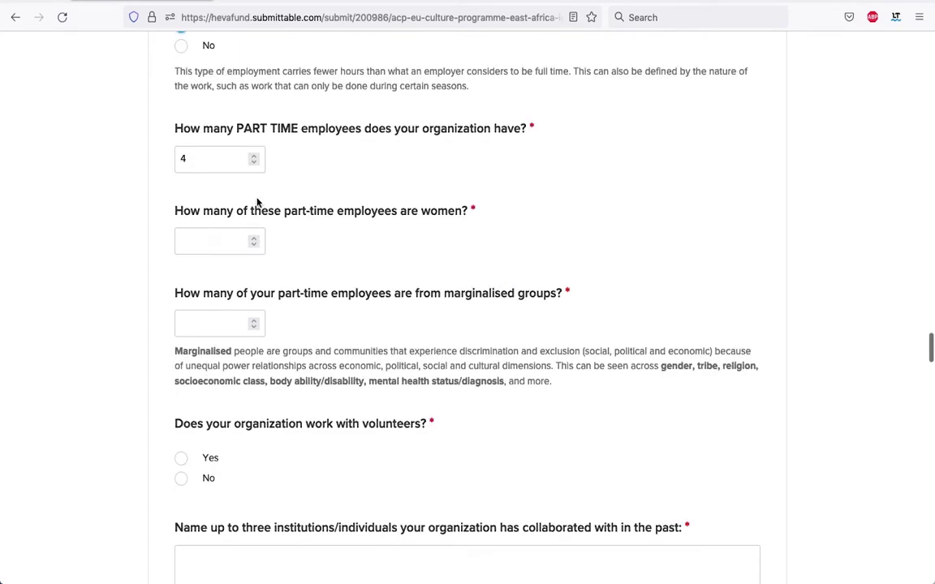
{"action": "left_click", "coordinate": [254, 239]}
{"action": "left_click", "coordinate": [254, 240]}
{"action": "left_click", "coordinate": [254, 240]}
{"action": "scroll", "coordinate": [344, 288], "scroll_direction": "down", "scroll_amount": 1}
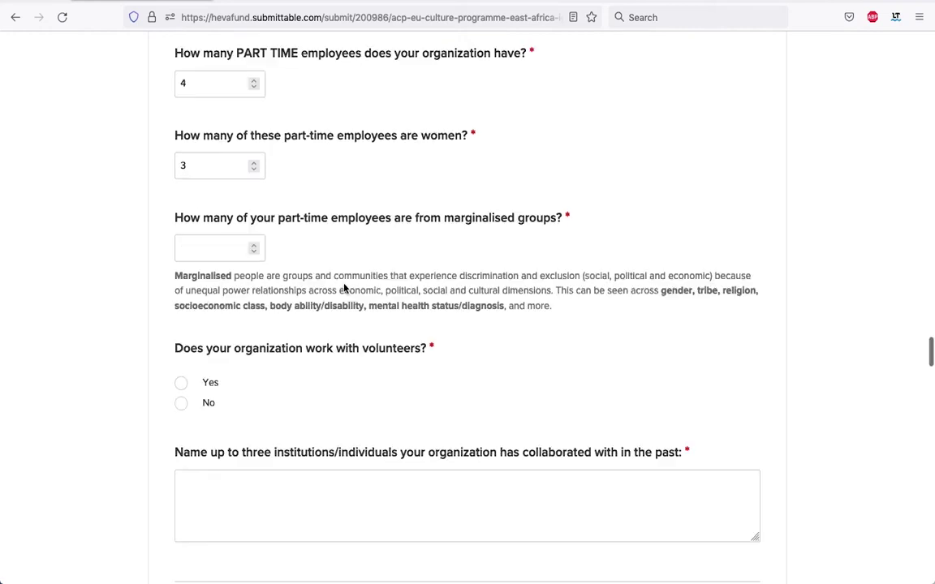
{"action": "left_click", "coordinate": [254, 244]}
{"action": "left_click", "coordinate": [254, 245]}
{"action": "scroll", "coordinate": [417, 308], "scroll_direction": "down", "scroll_amount": 2}
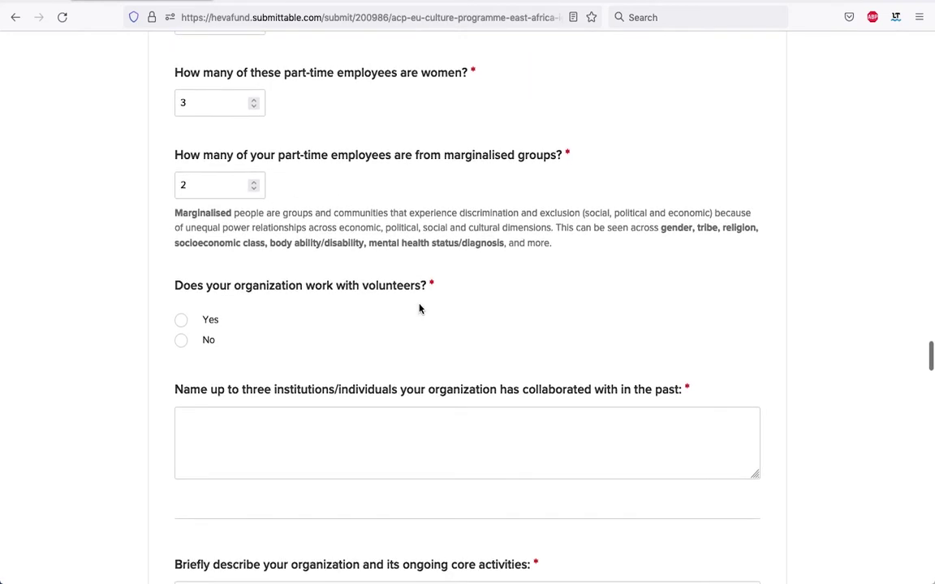
{"action": "scroll", "coordinate": [420, 308], "scroll_direction": "down", "scroll_amount": 1}
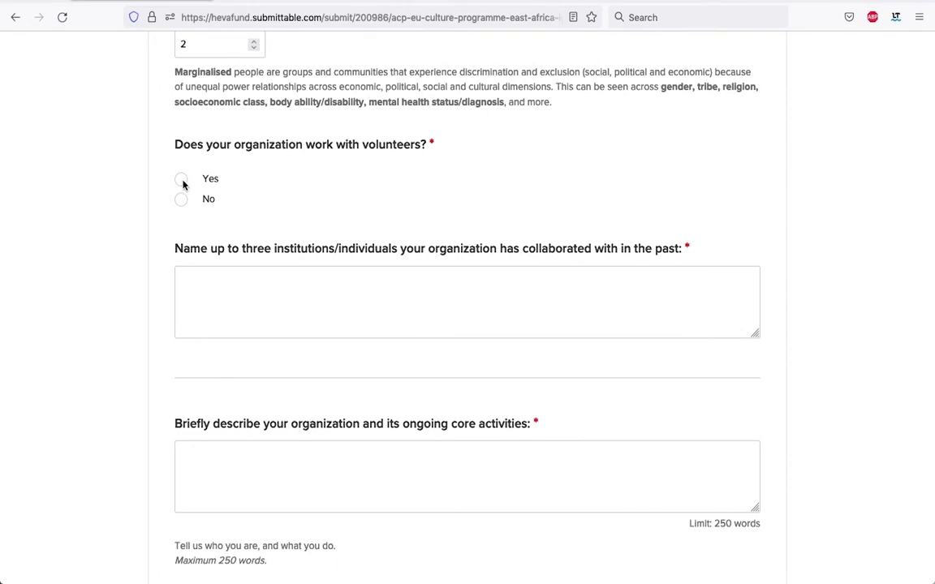
Answer Yes to volunteers, set 2 volunteers, and mark them as both paid and unpaid.
{"action": "left_click", "coordinate": [181, 181]}
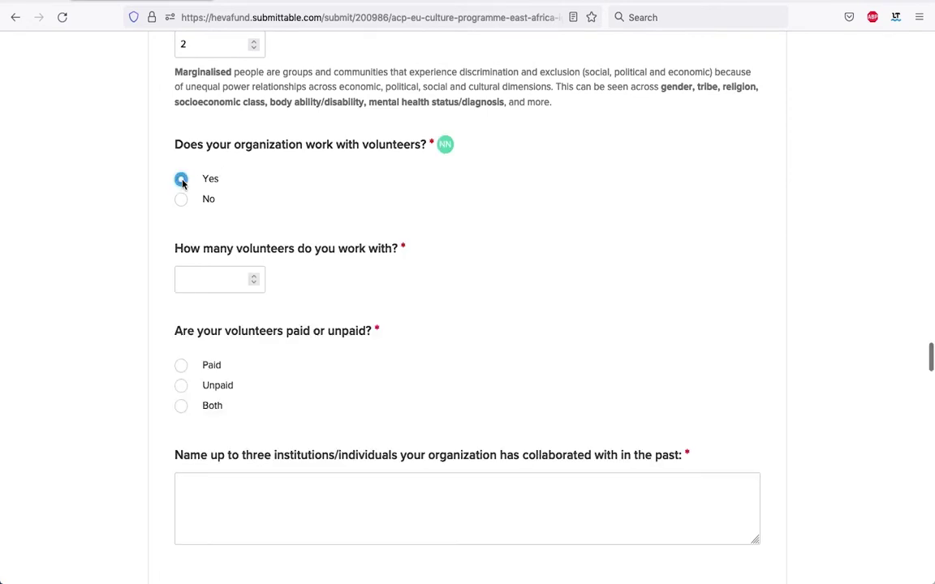
{"action": "double_click", "coordinate": [252, 277]}
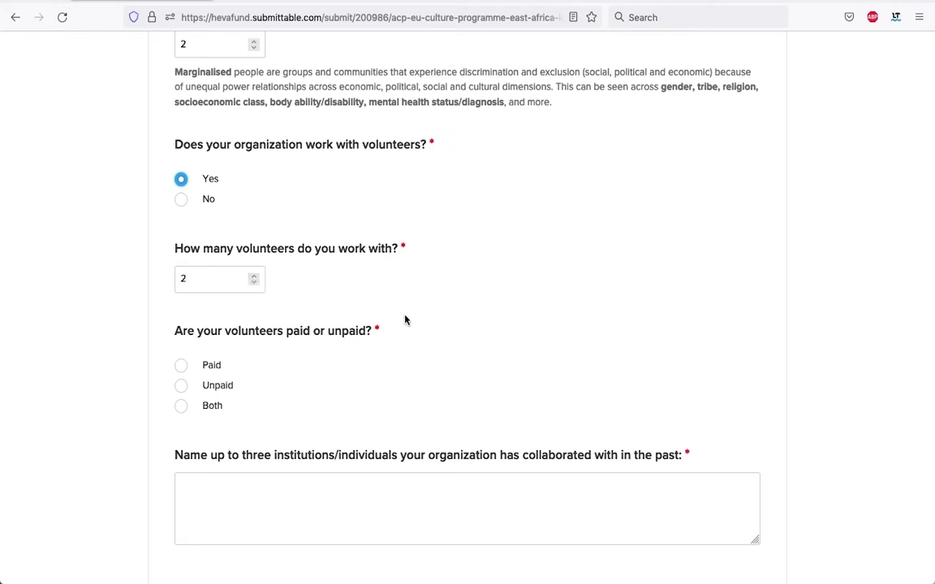
{"action": "scroll", "coordinate": [406, 319], "scroll_direction": "down", "scroll_amount": 2}
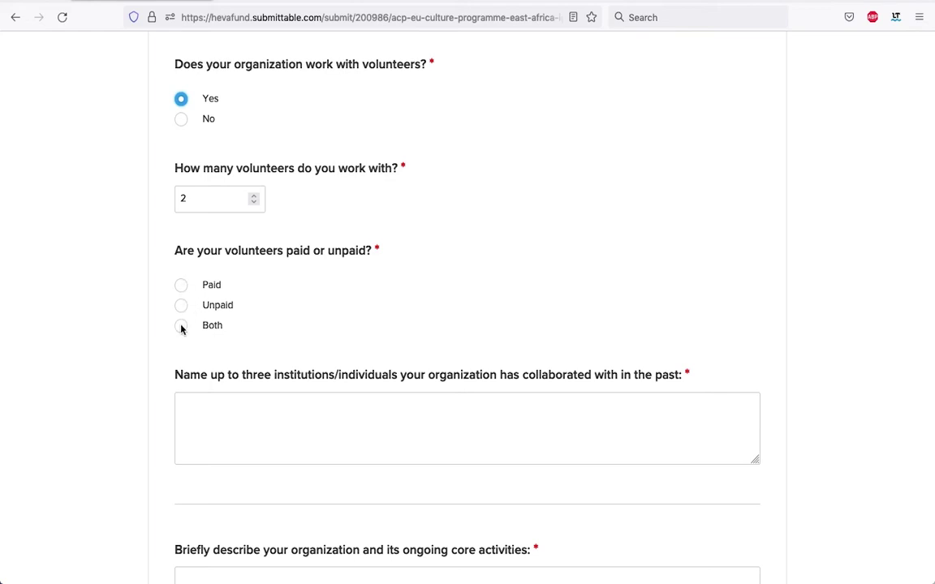
{"action": "left_click", "coordinate": [181, 327]}
{"action": "scroll", "coordinate": [442, 307], "scroll_direction": "down", "scroll_amount": 3}
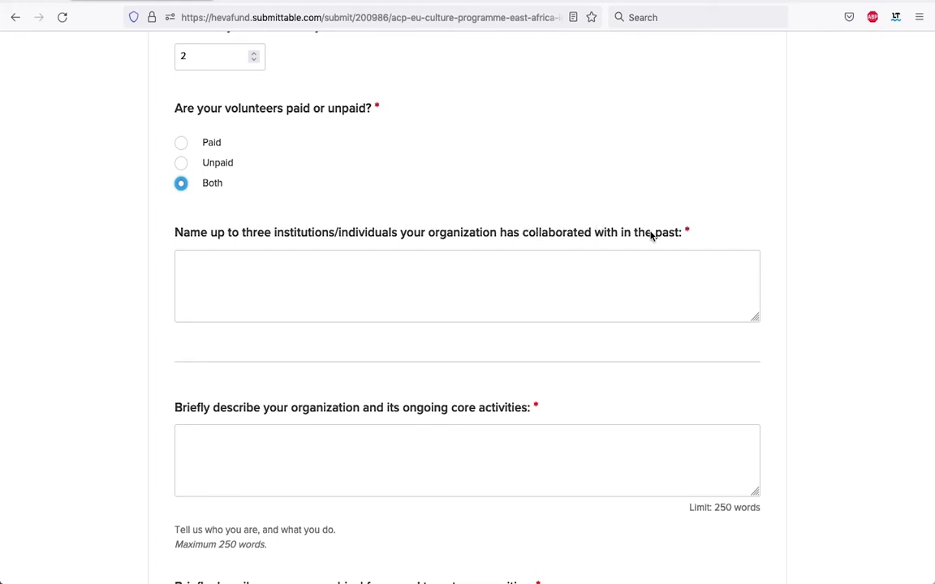
List three past collaborators on separate lines: a photographer, a model and a graphic designer.
{"action": "left_click", "coordinate": [264, 275]}
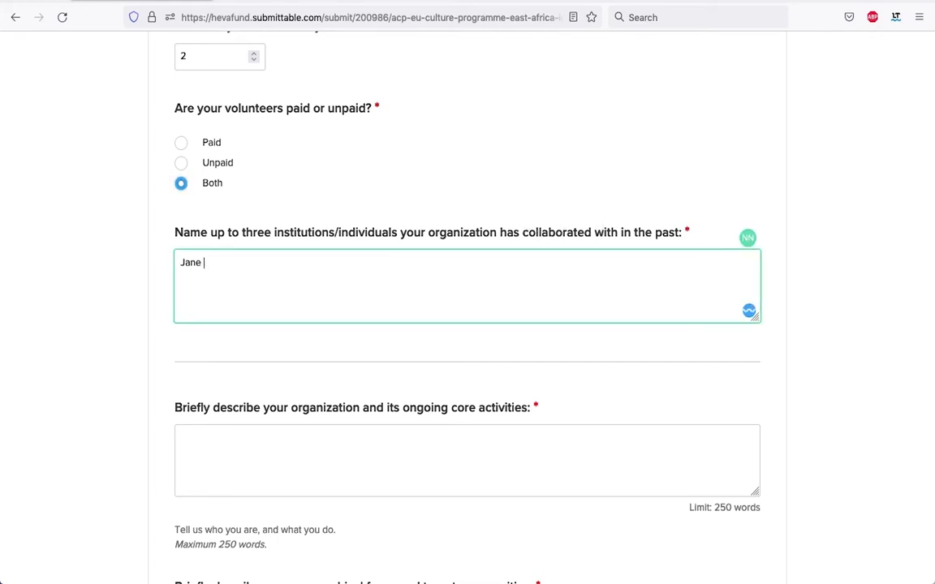
{"action": "key", "text": "Return"}
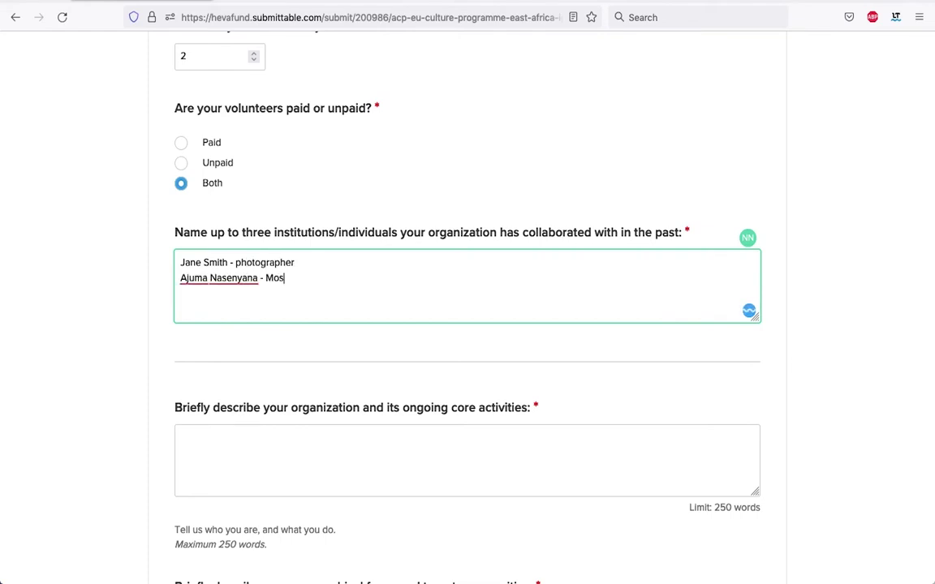
{"action": "key", "text": "BackSpace"}
{"action": "key", "text": "Return"}
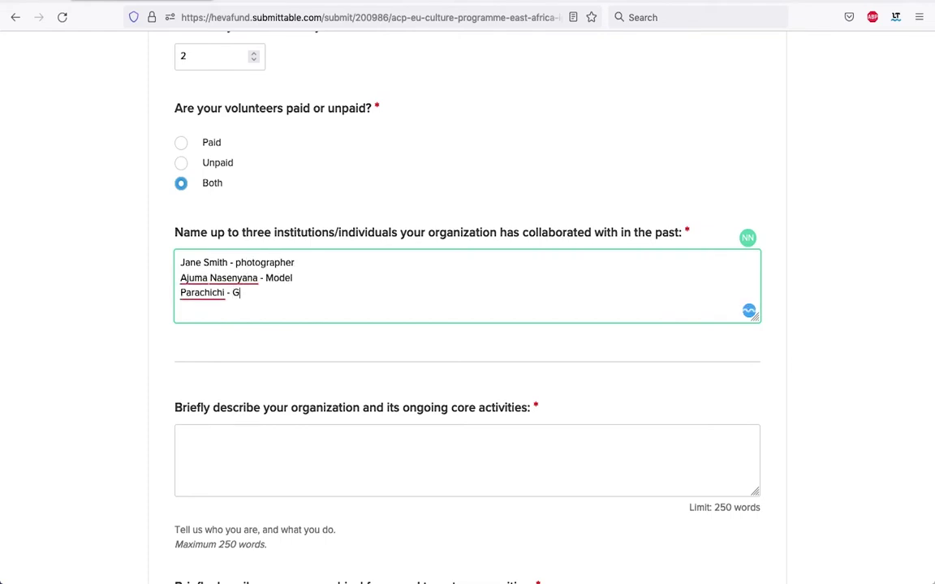
{"action": "scroll", "coordinate": [304, 292], "scroll_direction": "down", "scroll_amount": 3}
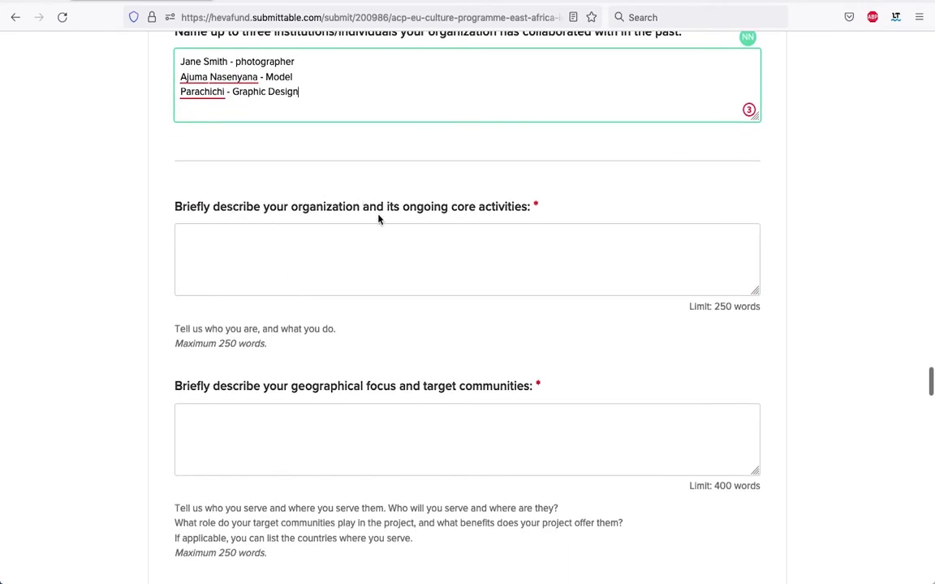
Start the organization description with the placeholder text 'Scorpio Images is .....'.
{"action": "left_click", "coordinate": [302, 249]}
{"action": "type", "text": "S"}
{"action": "type", "text": "o"}
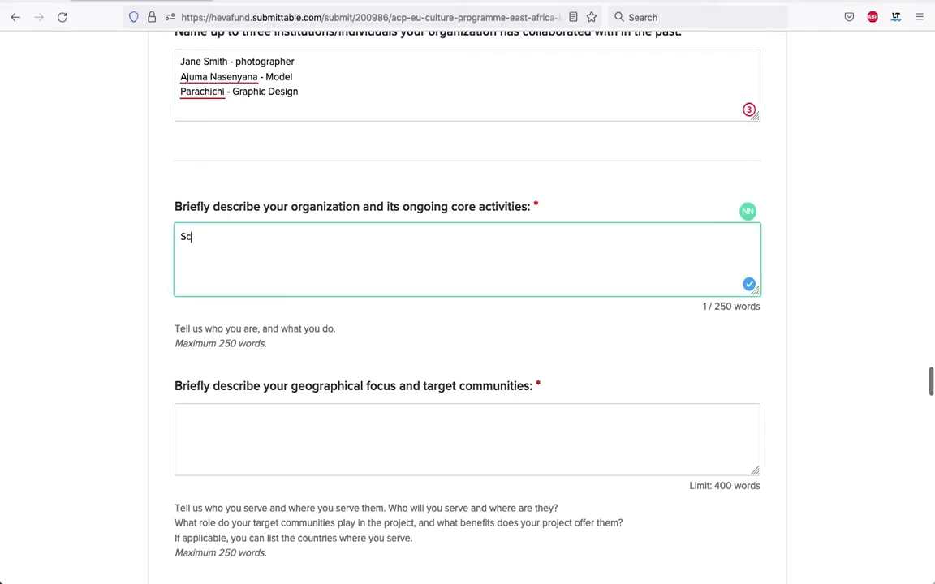
{"action": "type", "text": "rpio Images is ....."}
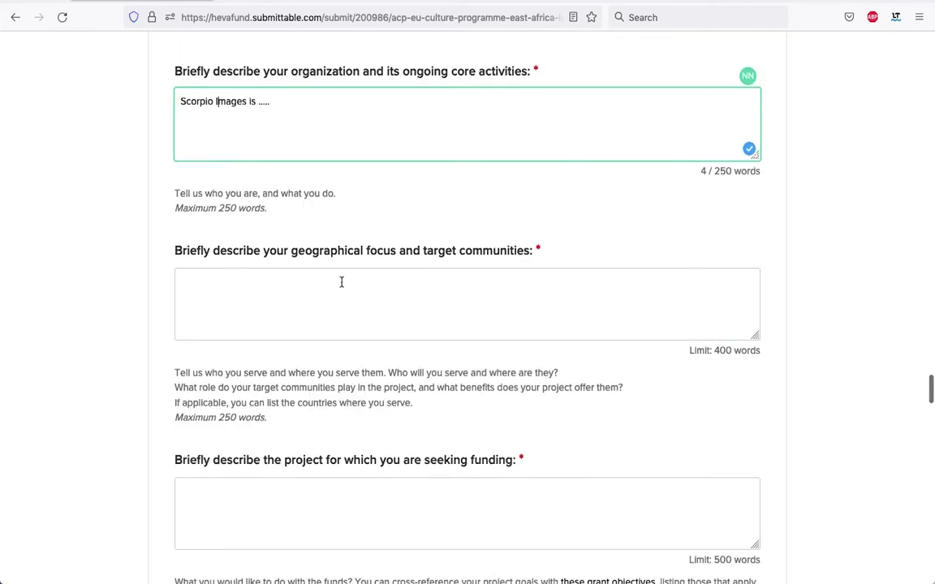
{"action": "left_click", "coordinate": [342, 281]}
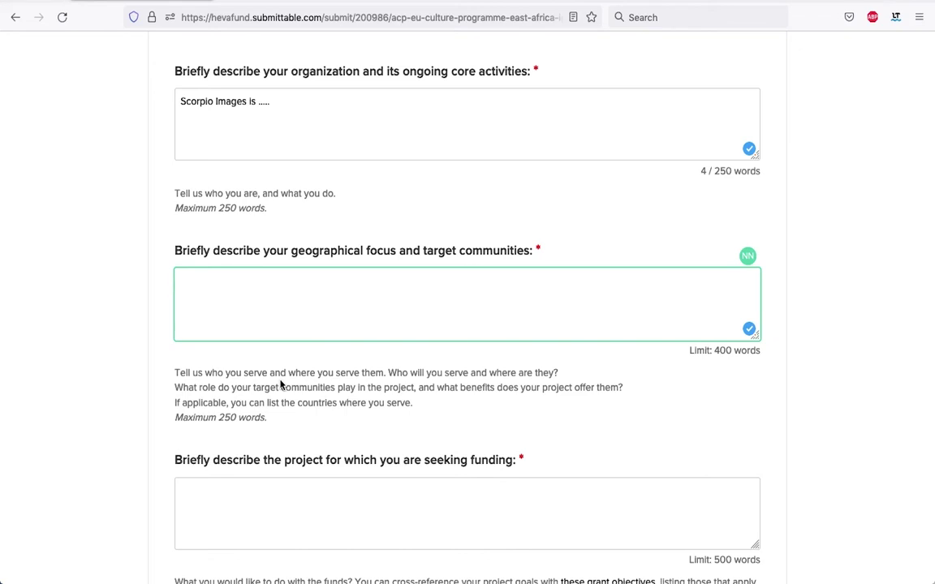
{"action": "scroll", "coordinate": [388, 421], "scroll_direction": "down", "scroll_amount": 3}
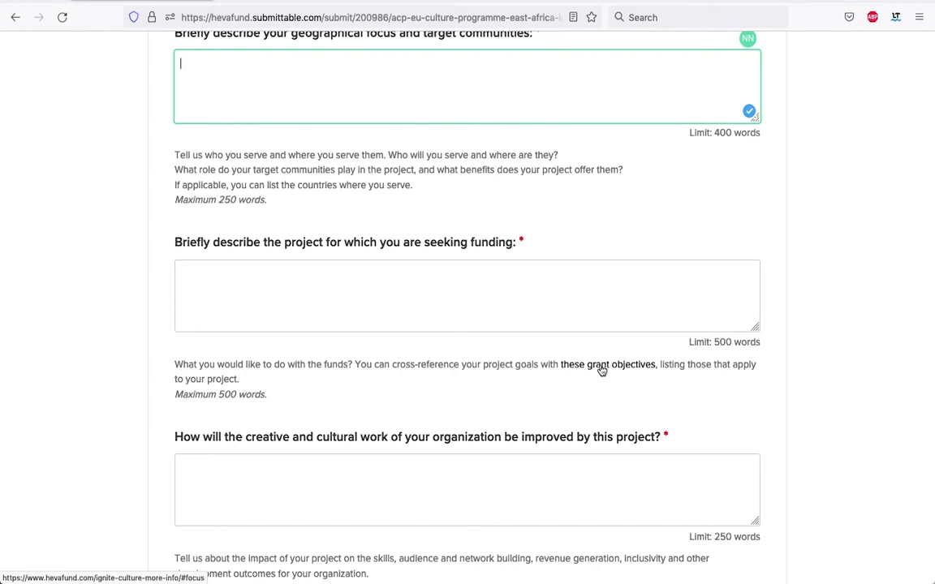
Read through the Heva Fund grant objectives page, then close it to return to the Submittable form.
{"action": "left_click", "coordinate": [602, 367]}
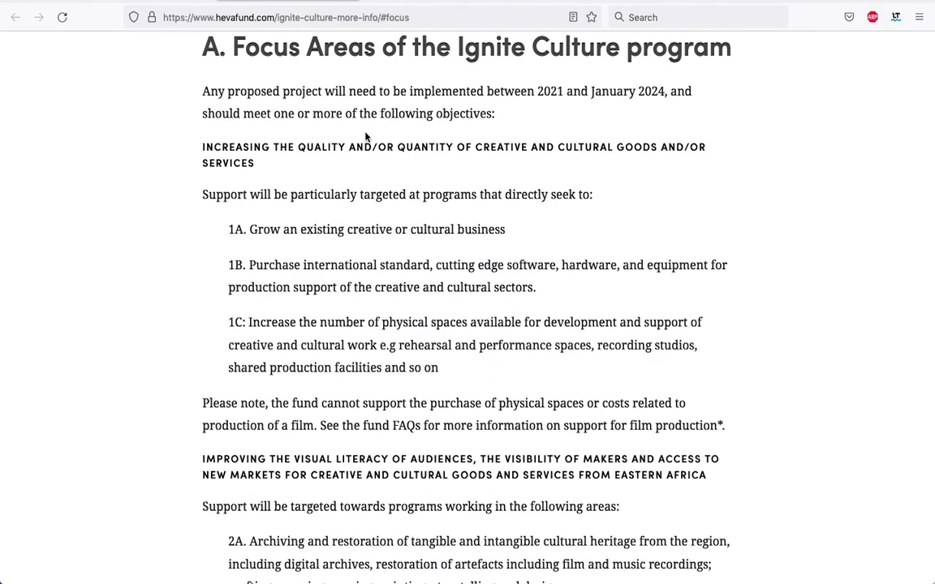
{"action": "scroll", "coordinate": [315, 197], "scroll_direction": "down", "scroll_amount": 1}
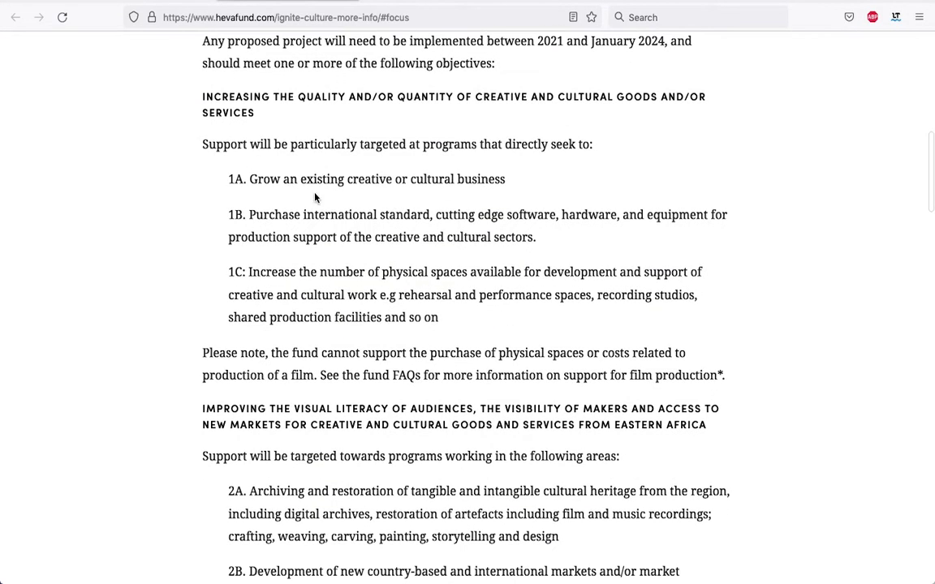
{"action": "scroll", "coordinate": [399, 204], "scroll_direction": "down", "scroll_amount": 3}
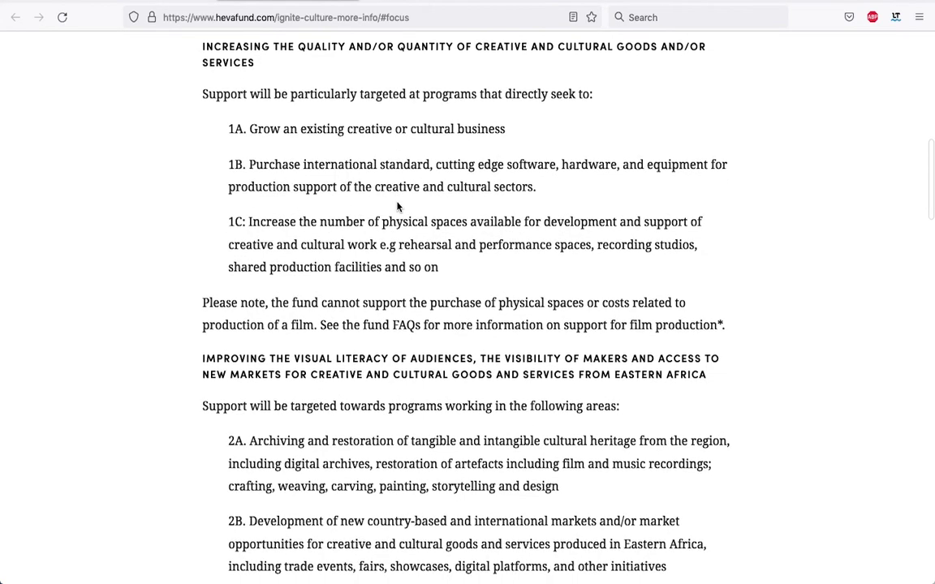
{"action": "scroll", "coordinate": [398, 205], "scroll_direction": "down", "scroll_amount": 1}
{"action": "scroll", "coordinate": [397, 201], "scroll_direction": "down", "scroll_amount": 10}
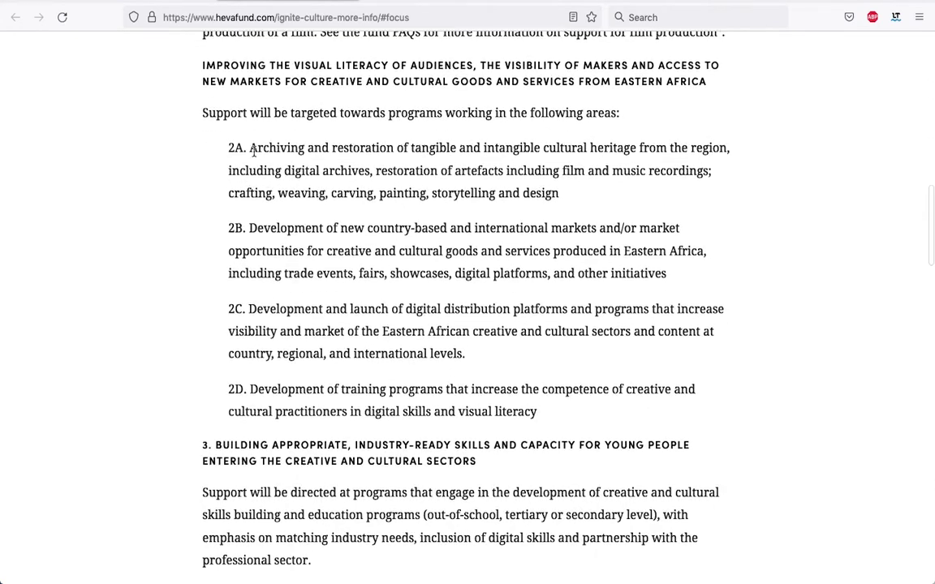
{"action": "scroll", "coordinate": [328, 158], "scroll_direction": "up", "scroll_amount": 2}
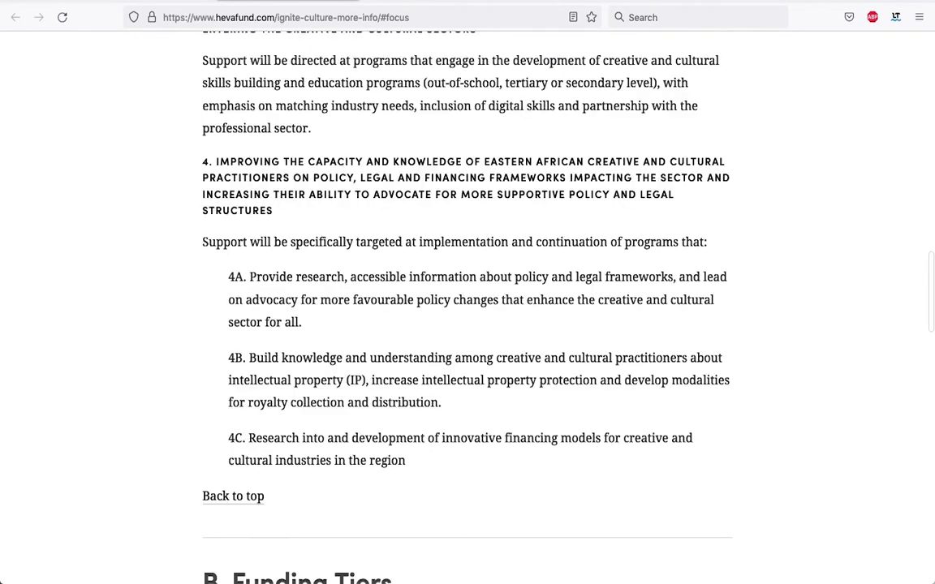
{"action": "key", "text": "ctrl+w"}
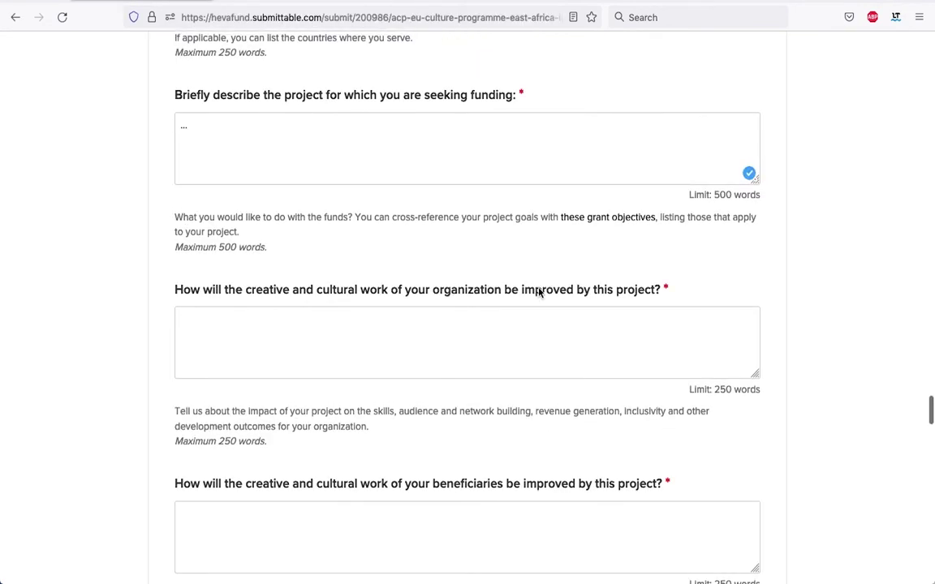
Enter '...' for the organization and beneficiaries answers and '..' for the digital technology answer.
{"action": "scroll", "coordinate": [220, 317], "scroll_direction": "down", "scroll_amount": 1}
{"action": "left_click", "coordinate": [242, 307]}
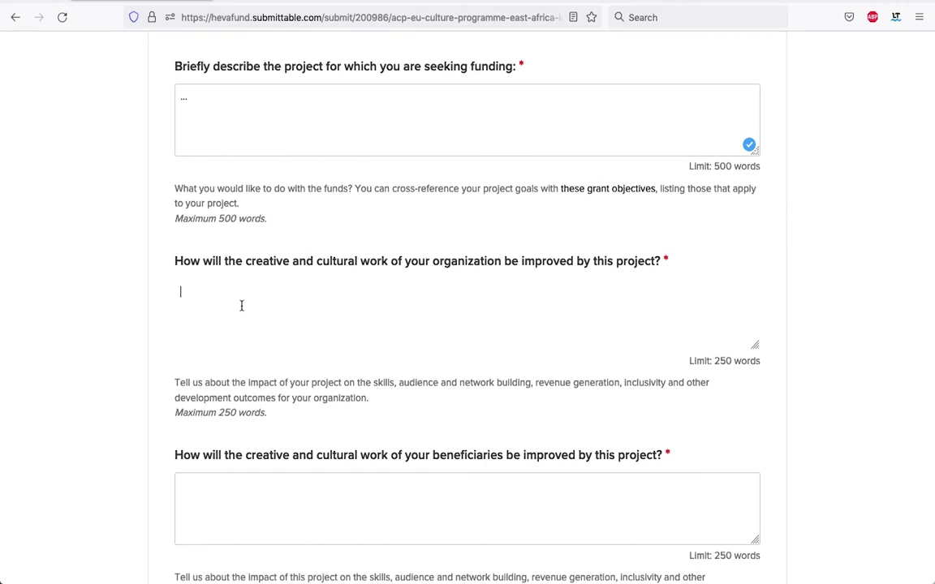
{"action": "type", "text": "..."}
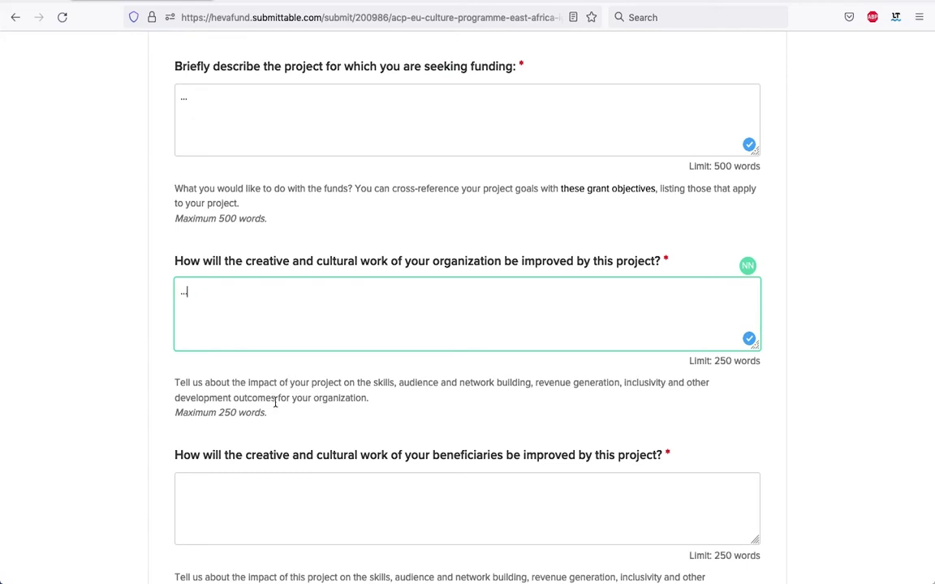
{"action": "scroll", "coordinate": [408, 411], "scroll_direction": "down", "scroll_amount": 1}
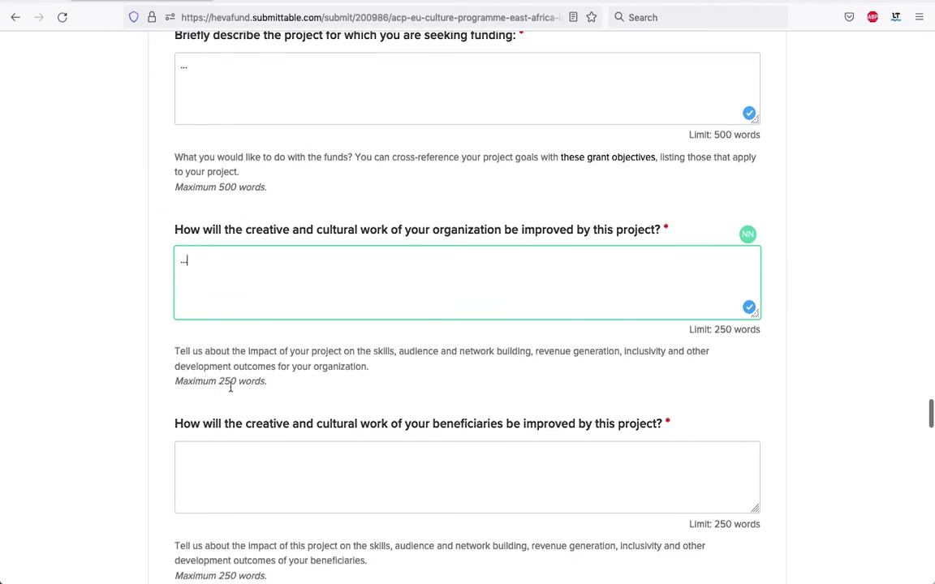
{"action": "scroll", "coordinate": [283, 389], "scroll_direction": "down", "scroll_amount": 5}
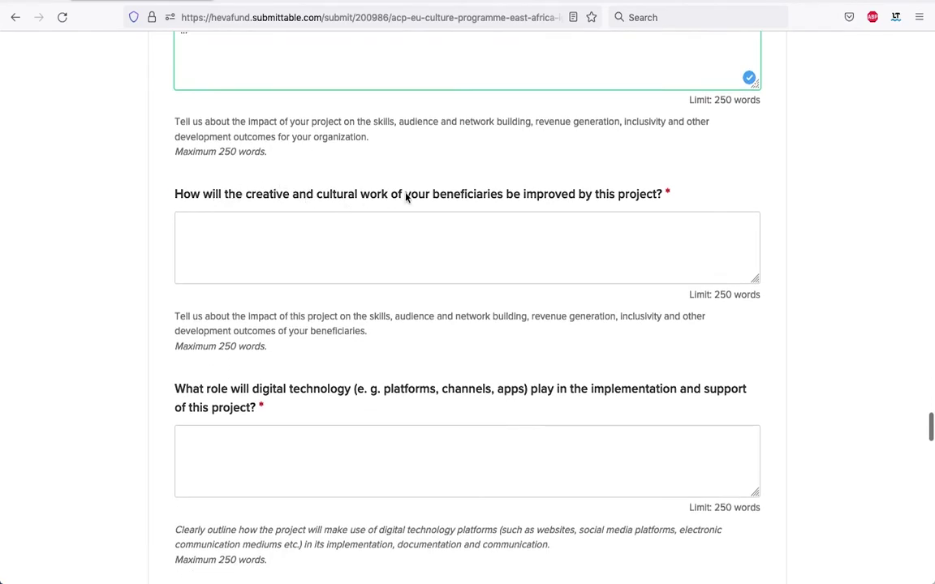
{"action": "left_click", "coordinate": [398, 242]}
{"action": "type", "text": "..."}
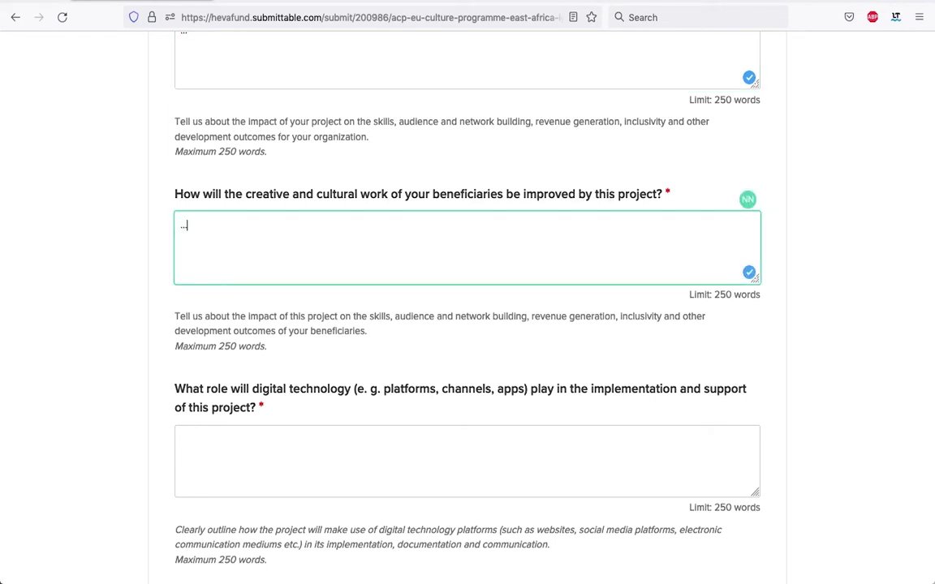
{"action": "scroll", "coordinate": [469, 194], "scroll_direction": "up", "scroll_amount": 3}
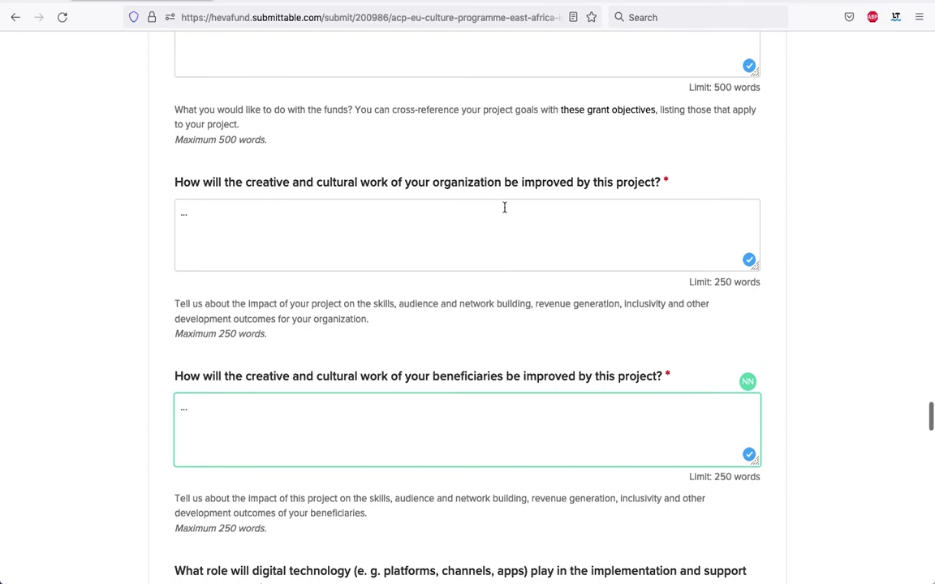
{"action": "scroll", "coordinate": [504, 207], "scroll_direction": "down", "scroll_amount": 3}
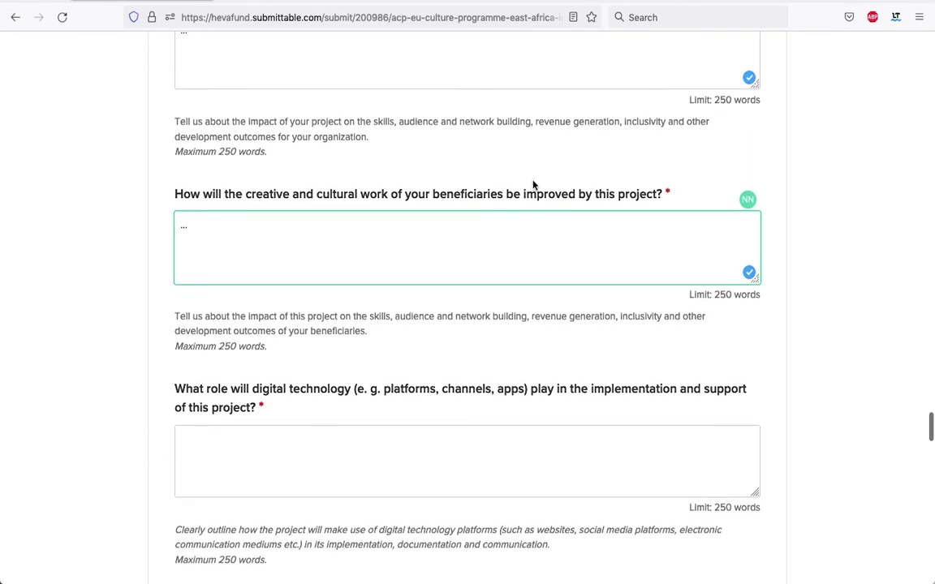
{"action": "scroll", "coordinate": [523, 199], "scroll_direction": "down", "scroll_amount": 2}
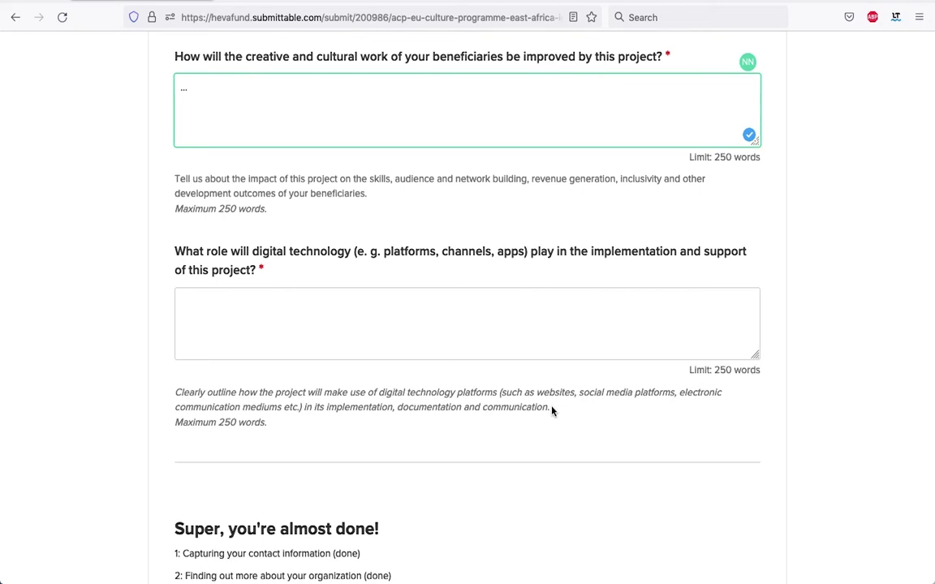
{"action": "left_click", "coordinate": [333, 318]}
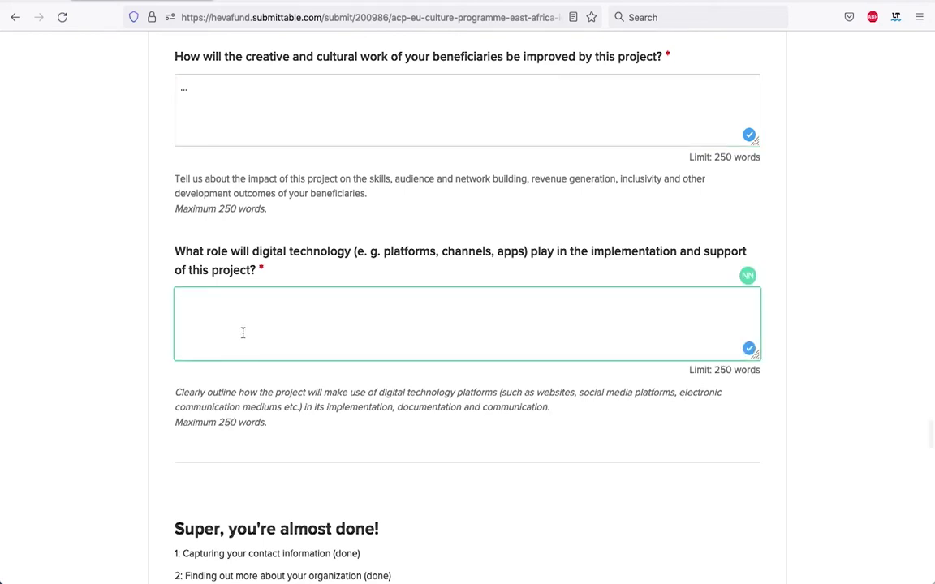
{"action": "type", "text": "..."}
{"action": "scroll", "coordinate": [403, 290], "scroll_direction": "up", "scroll_amount": 10}
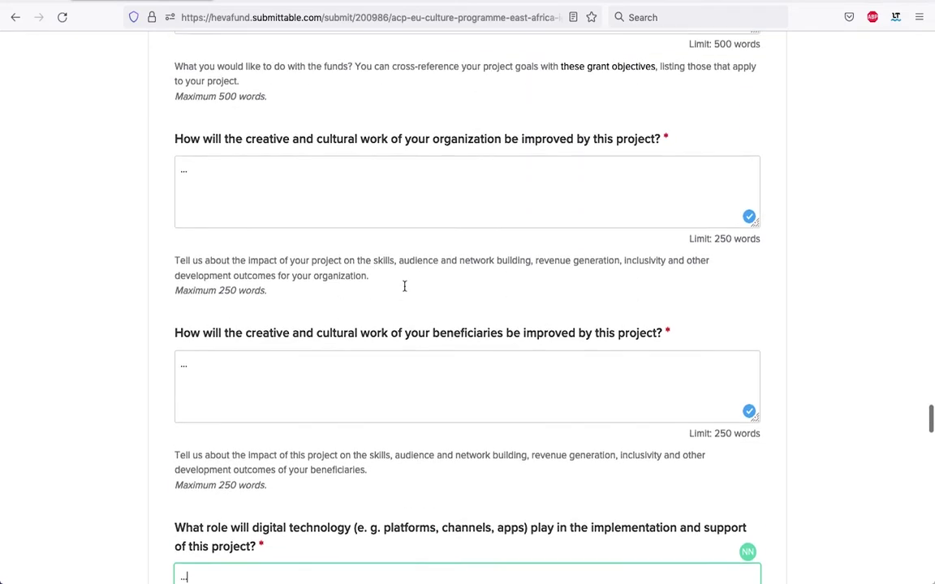
{"action": "scroll", "coordinate": [404, 290], "scroll_direction": "up", "scroll_amount": 10}
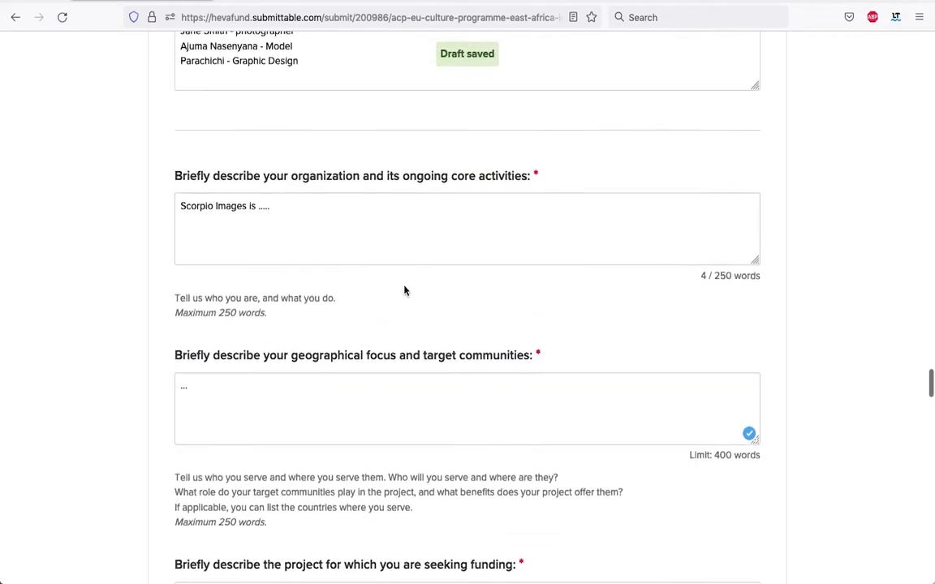
{"action": "scroll", "coordinate": [403, 286], "scroll_direction": "down", "scroll_amount": 5}
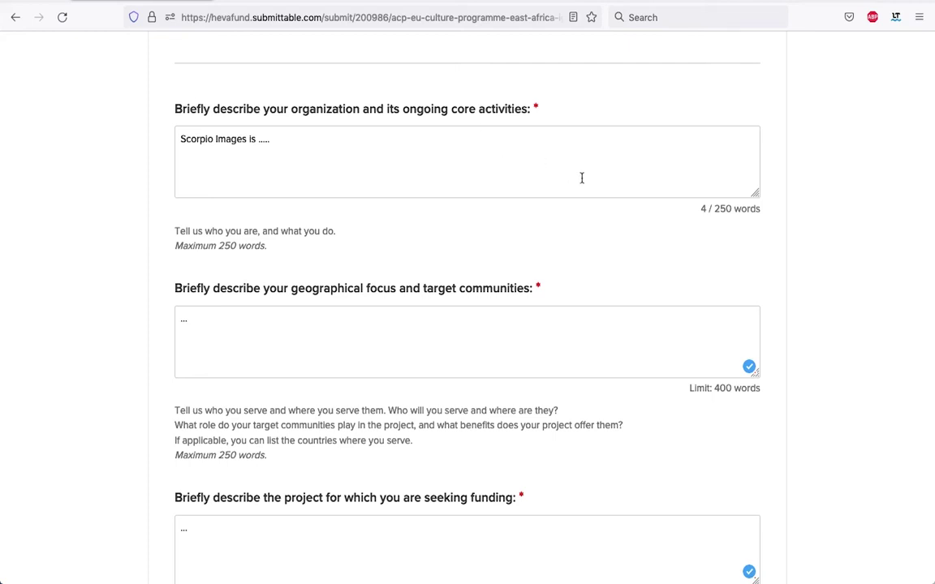
{"action": "scroll", "coordinate": [581, 178], "scroll_direction": "down", "scroll_amount": 15}
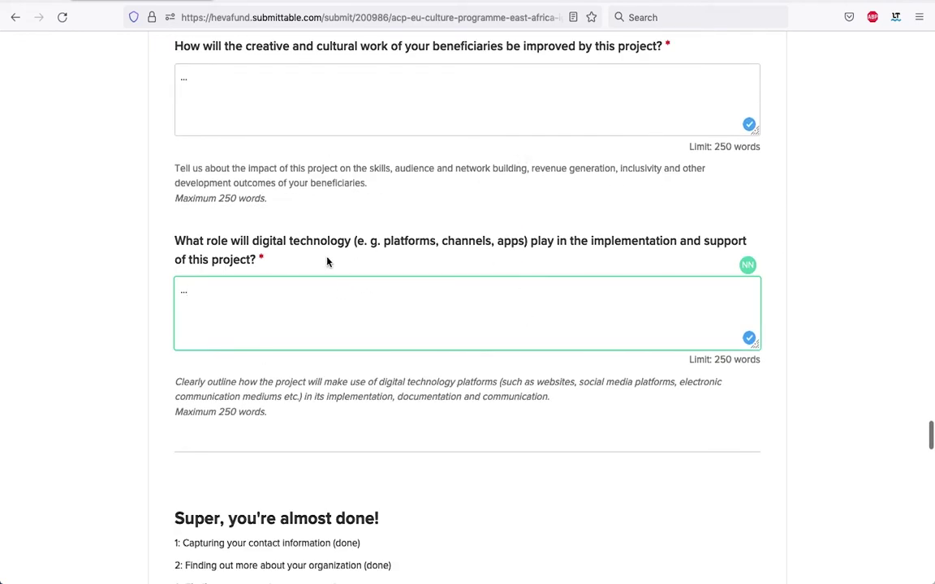
{"action": "scroll", "coordinate": [336, 371], "scroll_direction": "down", "scroll_amount": 2}
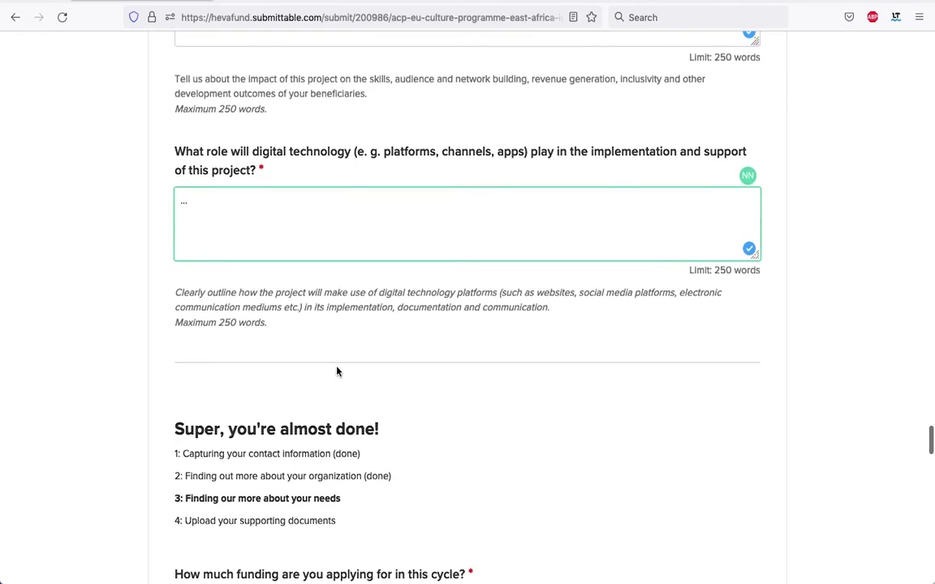
{"action": "scroll", "coordinate": [336, 371], "scroll_direction": "up", "scroll_amount": 1}
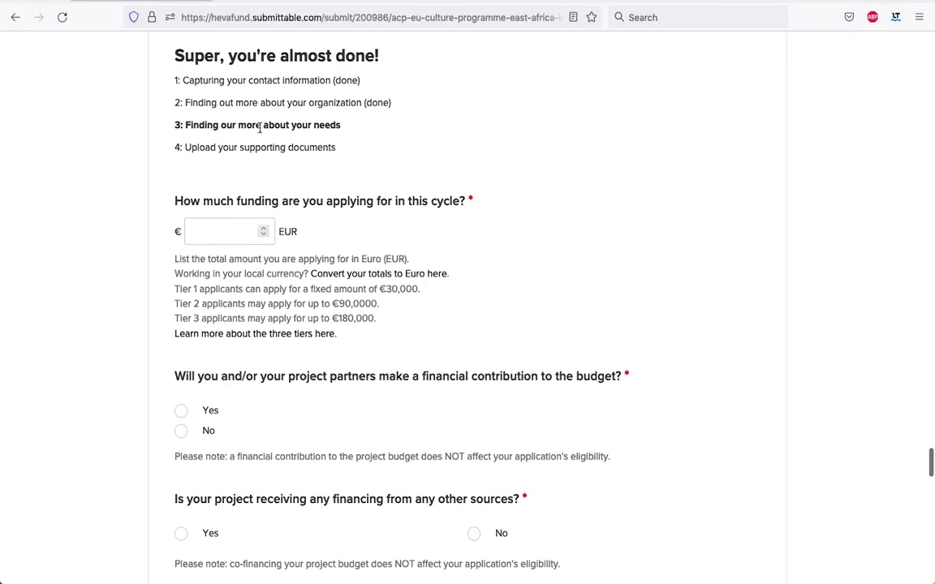
{"action": "scroll", "coordinate": [297, 138], "scroll_direction": "down", "scroll_amount": 1}
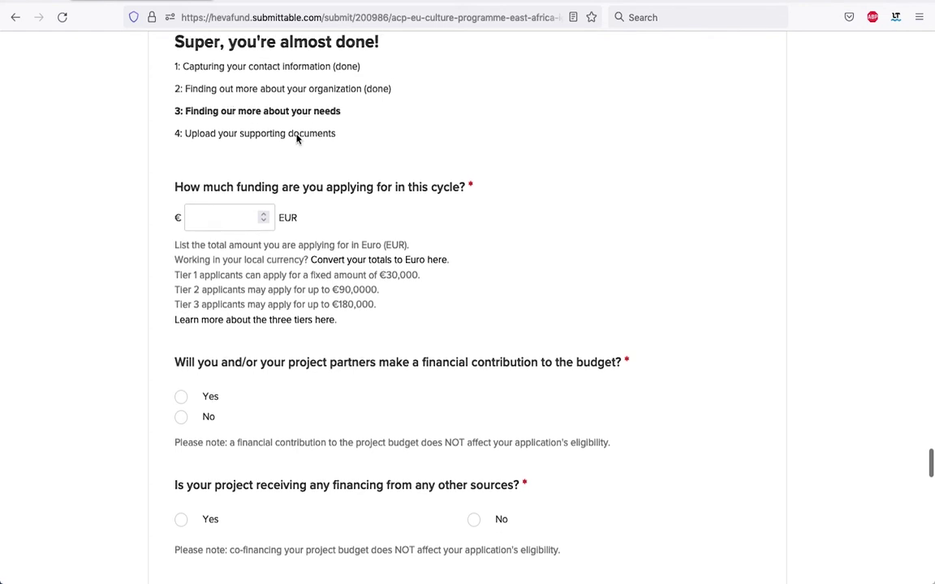
{"action": "scroll", "coordinate": [297, 139], "scroll_direction": "down", "scroll_amount": 1}
{"action": "scroll", "coordinate": [331, 138], "scroll_direction": "down", "scroll_amount": 1}
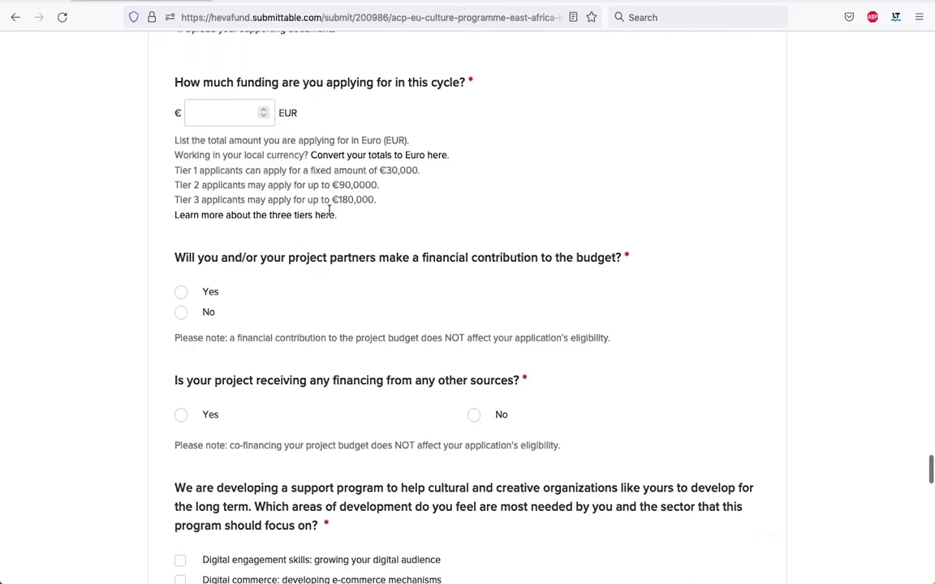
{"action": "scroll", "coordinate": [297, 162], "scroll_direction": "up", "scroll_amount": 1}
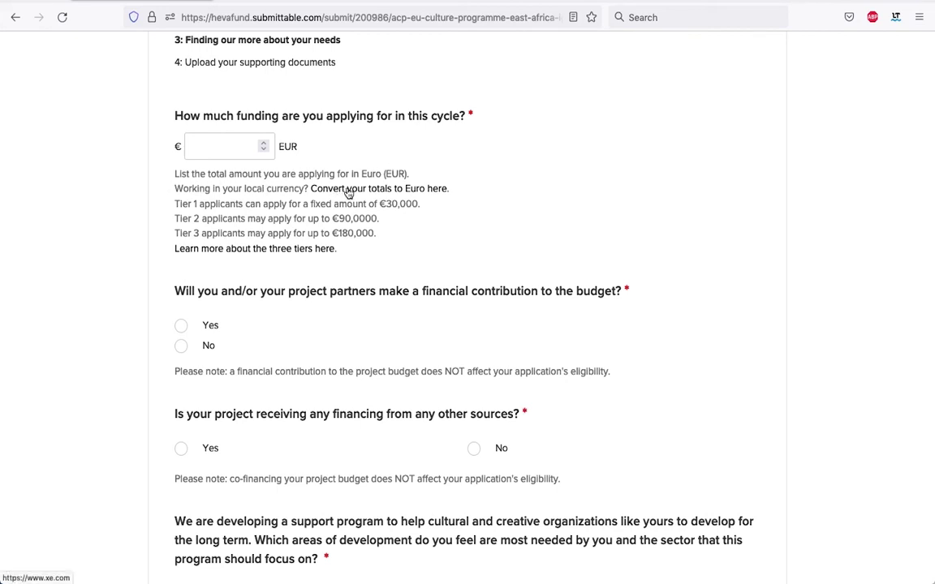
Convert 500,000 Malagasy Ariary to Euros in XE Currency Converter, giving 108.91735 EUR.
{"action": "left_click", "coordinate": [348, 192]}
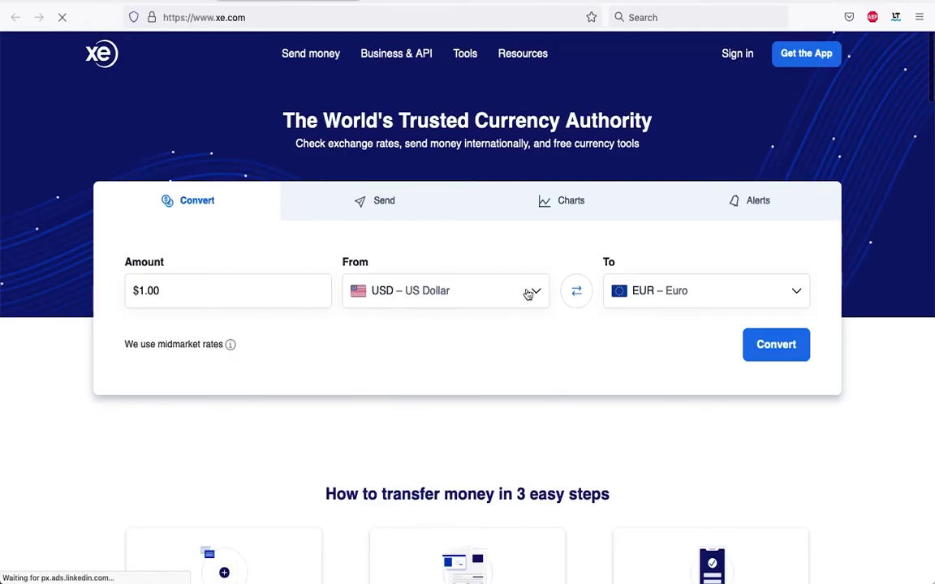
{"action": "left_click", "coordinate": [535, 292]}
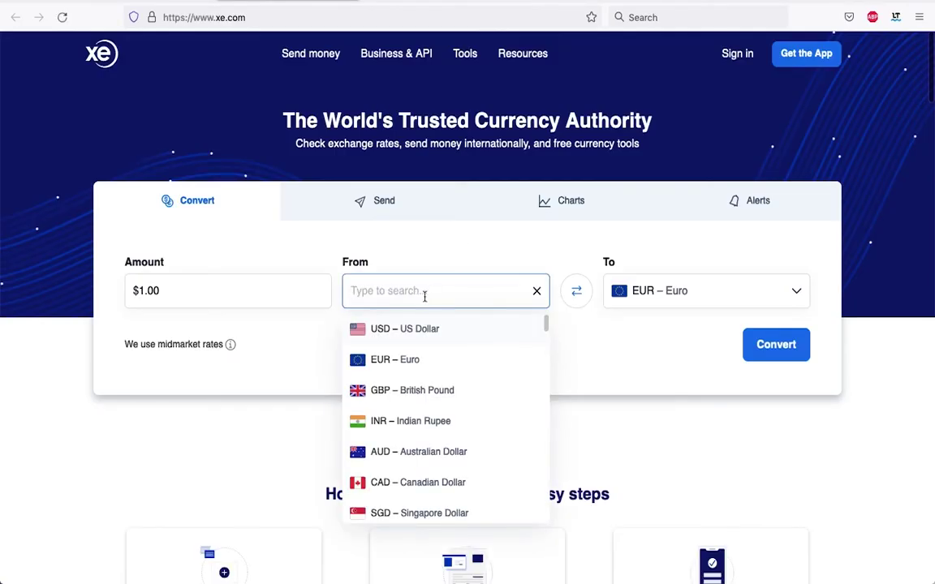
{"action": "type", "text": "Aria"}
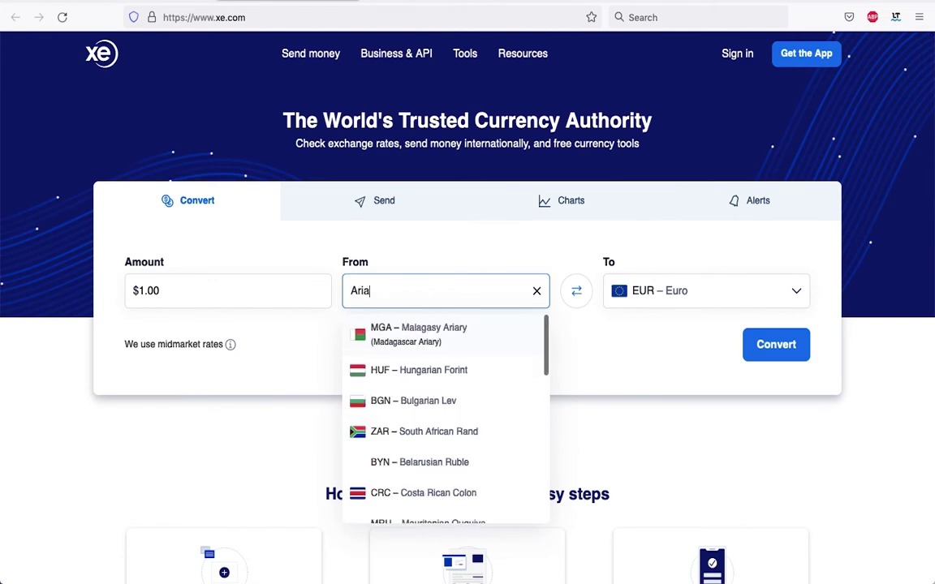
{"action": "key", "text": "Return"}
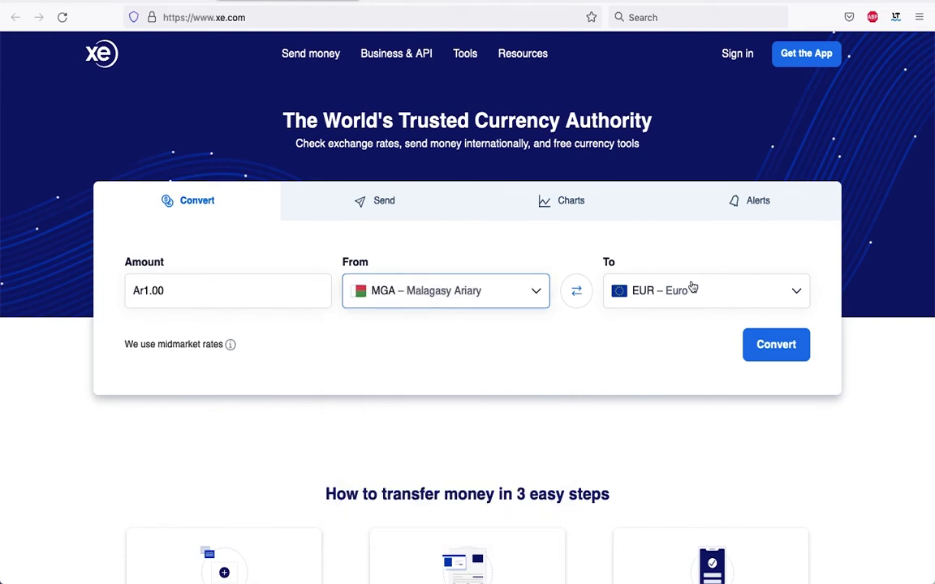
{"action": "left_click", "coordinate": [180, 292]}
{"action": "key", "text": "BackSpace"}
{"action": "key", "text": "BackSpace"}
{"action": "key", "text": "BackSpace"}
{"action": "key", "text": "BackSpace"}
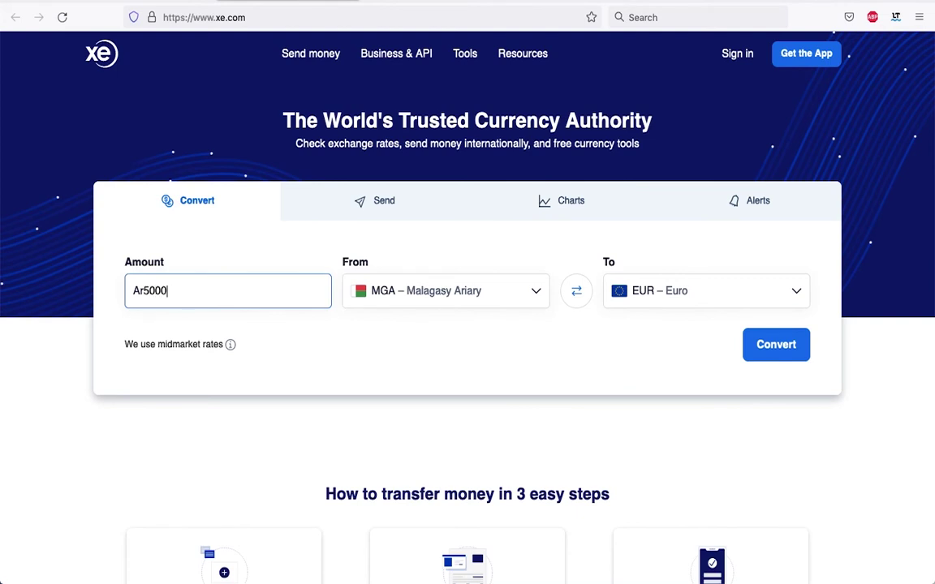
{"action": "left_click", "coordinate": [777, 346]}
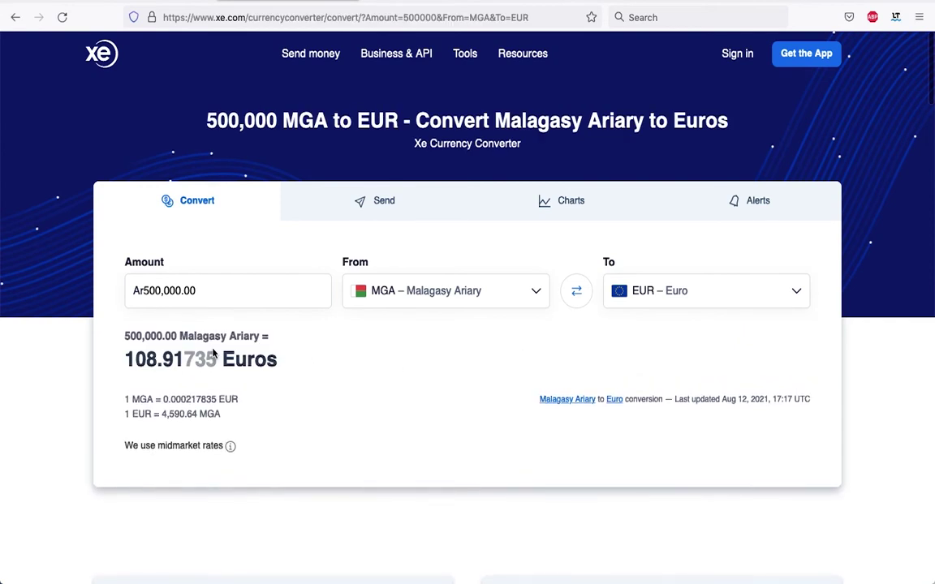
Back on the form, view the three funding tiers explanation page and close it.
{"action": "key", "text": "ctrl+Tab"}
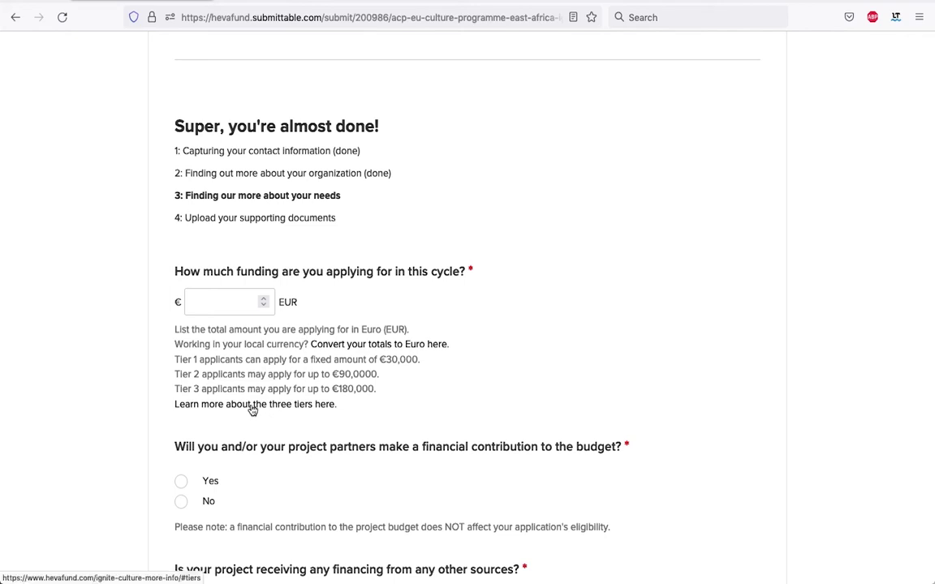
{"action": "left_click", "coordinate": [252, 410]}
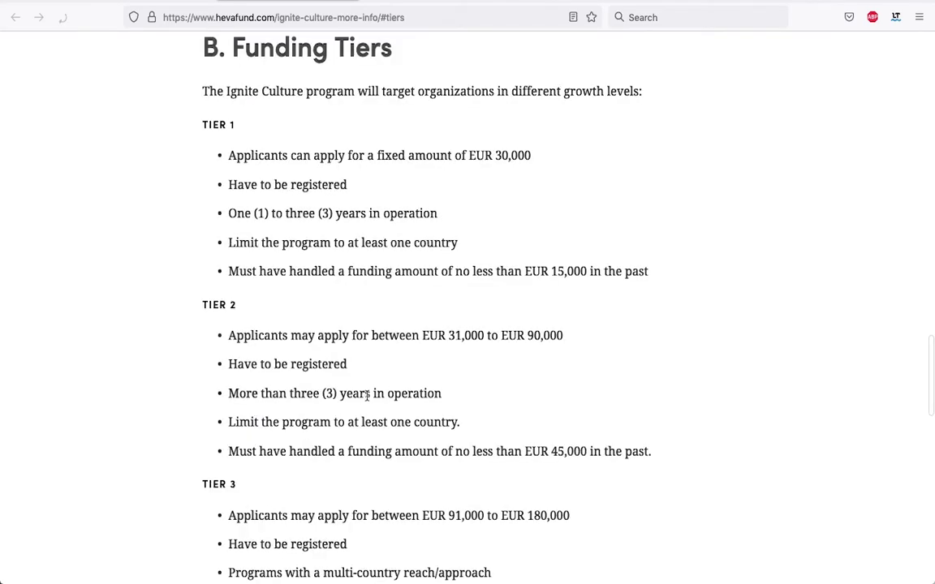
{"action": "key", "text": "super+w"}
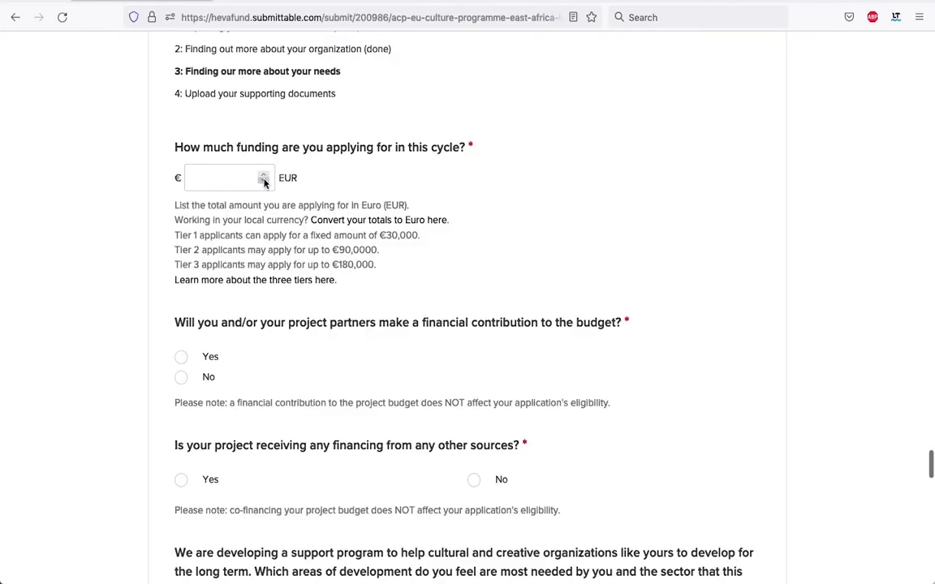
Request 90000 EUR in the funding amount field.
{"action": "left_click", "coordinate": [219, 180]}
{"action": "type", "text": "90000"}
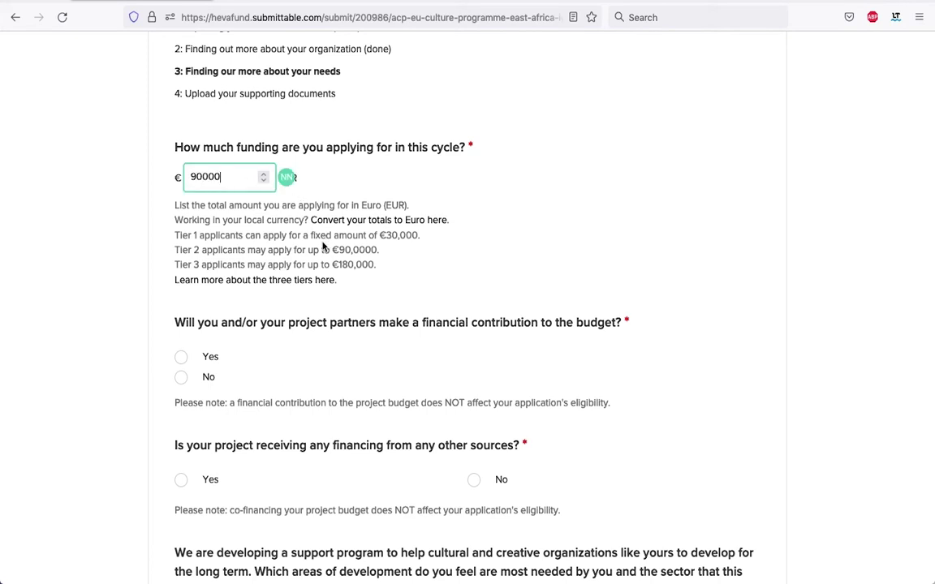
{"action": "left_click", "coordinate": [323, 246]}
{"action": "scroll", "coordinate": [323, 246], "scroll_direction": "down", "scroll_amount": 3}
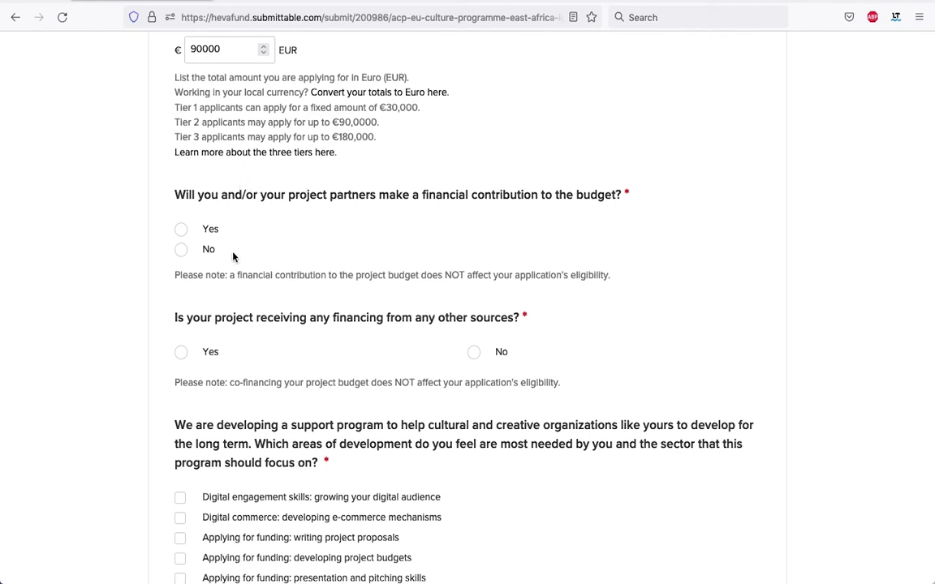
Answer Yes to the budget contribution question and set the contribution to 5%.
{"action": "left_click", "coordinate": [181, 250]}
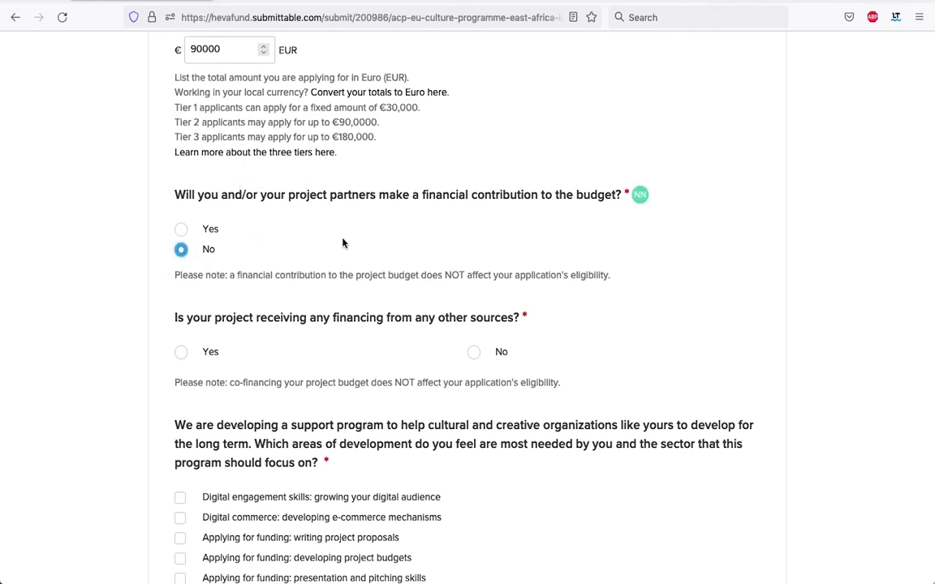
{"action": "left_click", "coordinate": [180, 229]}
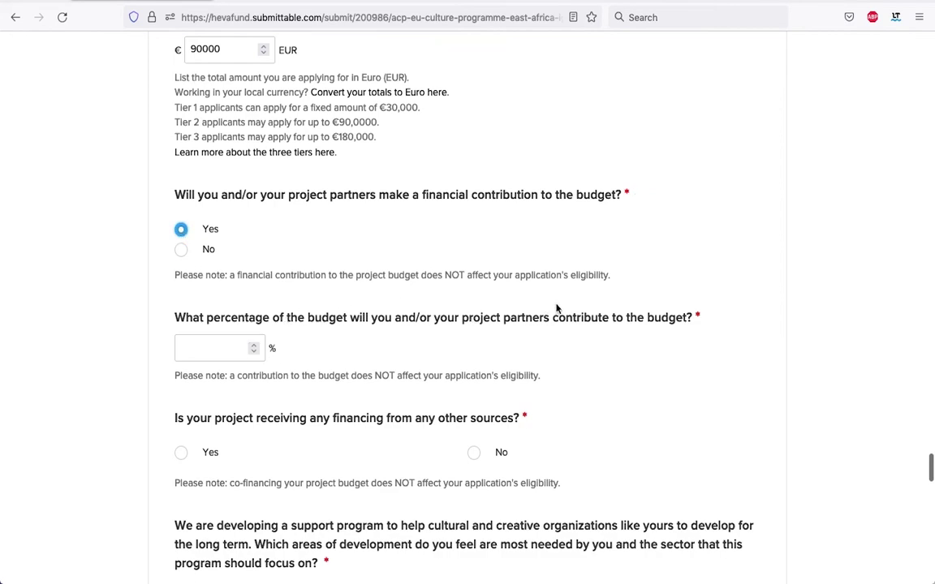
{"action": "left_click", "coordinate": [253, 344]}
{"action": "left_click", "coordinate": [253, 344]}
{"action": "left_click", "coordinate": [253, 344]}
{"action": "left_click", "coordinate": [253, 344]}
{"action": "scroll", "coordinate": [369, 272], "scroll_direction": "down", "scroll_amount": 2}
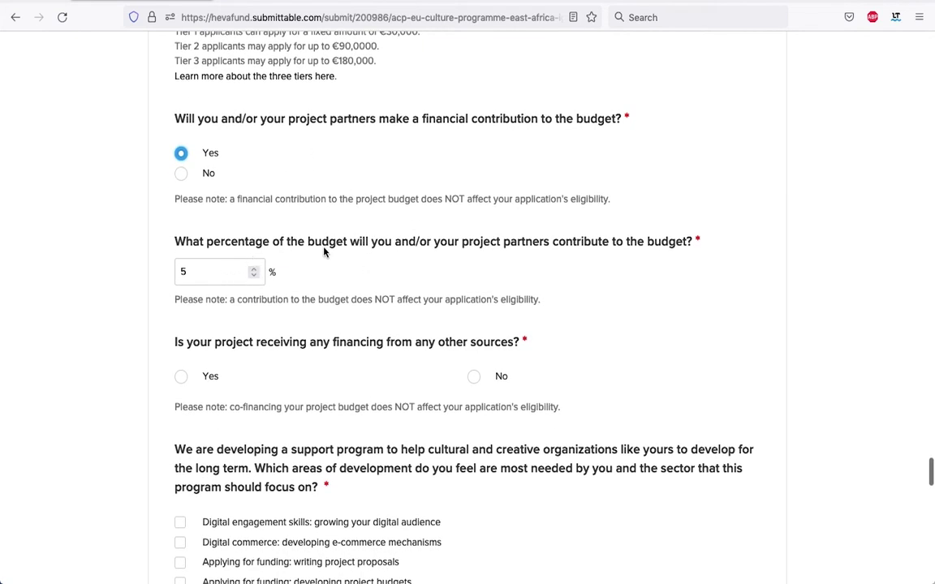
{"action": "scroll", "coordinate": [323, 252], "scroll_direction": "up", "scroll_amount": 5}
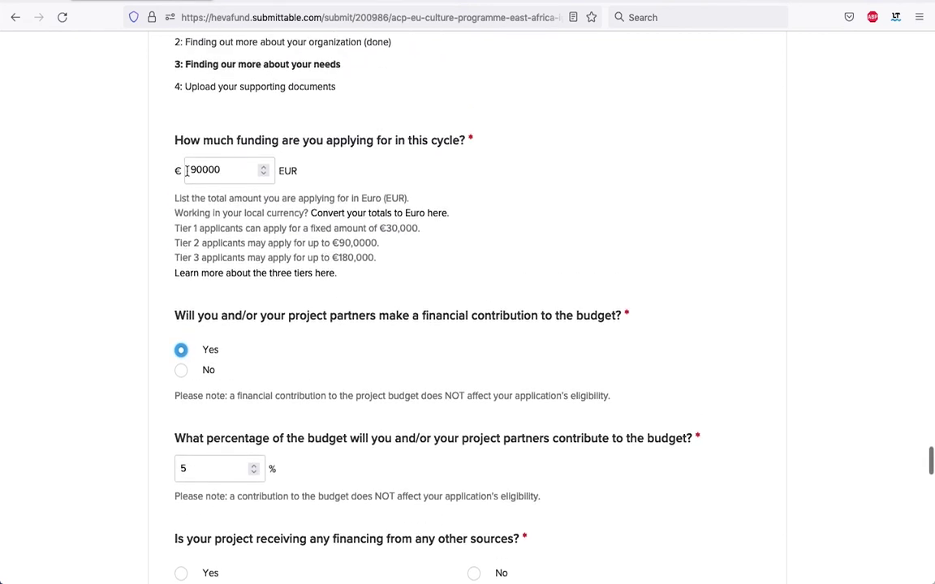
{"action": "scroll", "coordinate": [309, 211], "scroll_direction": "down", "scroll_amount": 10}
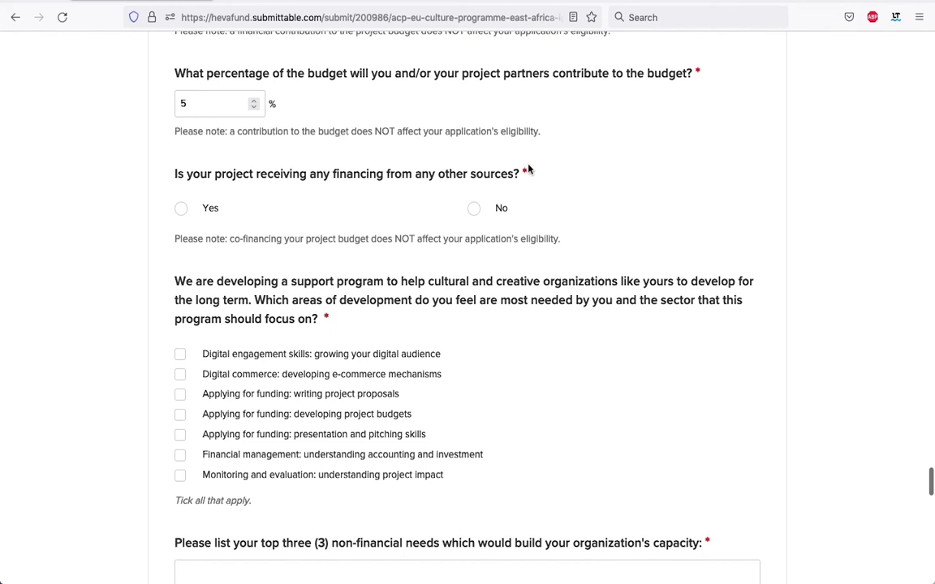
Answer No to financing from other sources.
{"action": "left_click", "coordinate": [472, 209]}
{"action": "left_click", "coordinate": [182, 213]}
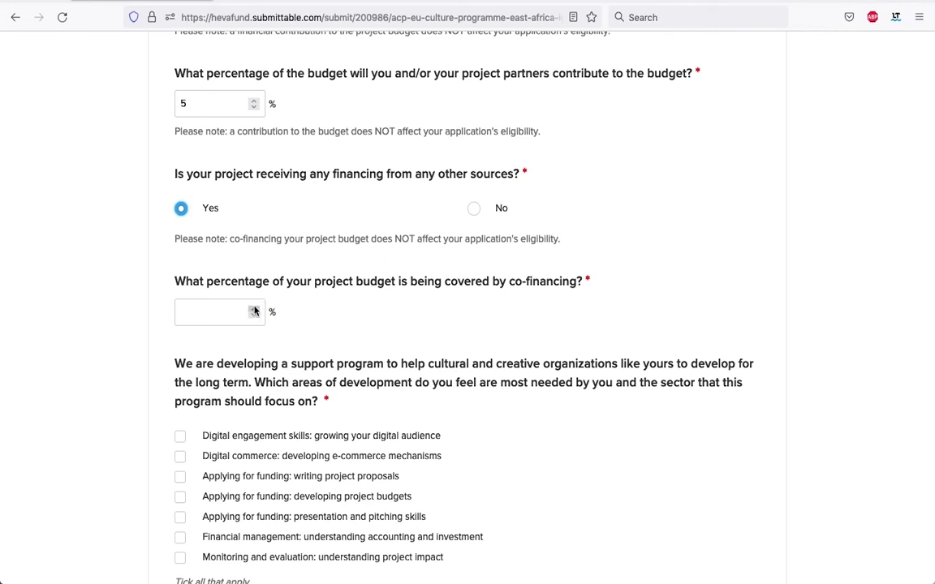
{"action": "left_click", "coordinate": [473, 209]}
{"action": "scroll", "coordinate": [633, 209], "scroll_direction": "down", "scroll_amount": 3}
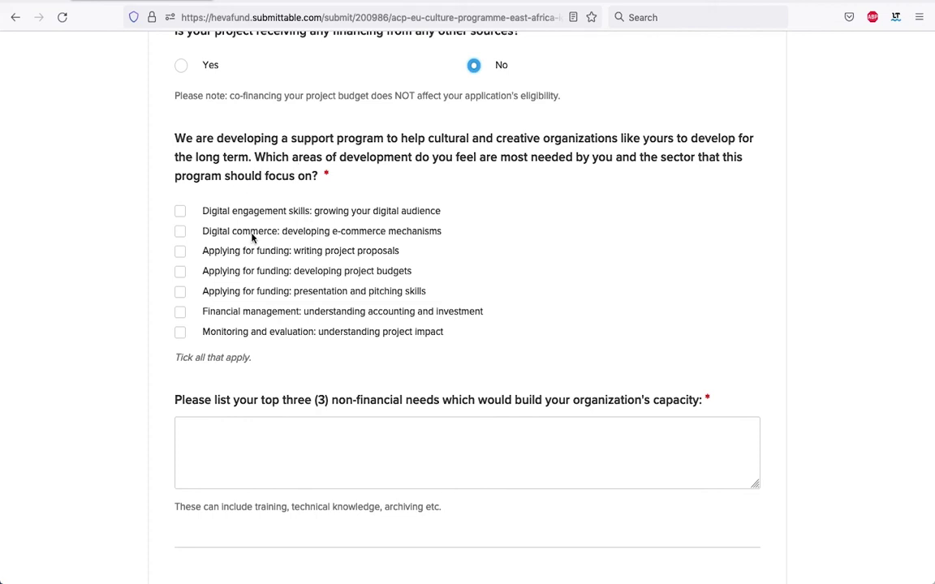
Tick Digital commerce, Financial management and Monitoring and evaluation as development areas.
{"action": "left_click", "coordinate": [180, 233]}
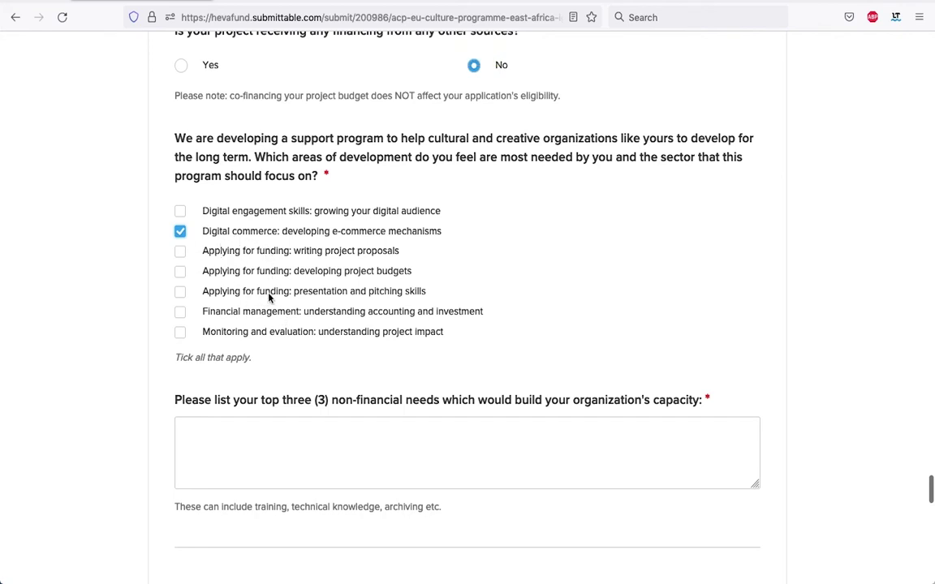
{"action": "left_click", "coordinate": [180, 312]}
{"action": "left_click", "coordinate": [180, 333]}
{"action": "scroll", "coordinate": [195, 317], "scroll_direction": "down", "scroll_amount": 3}
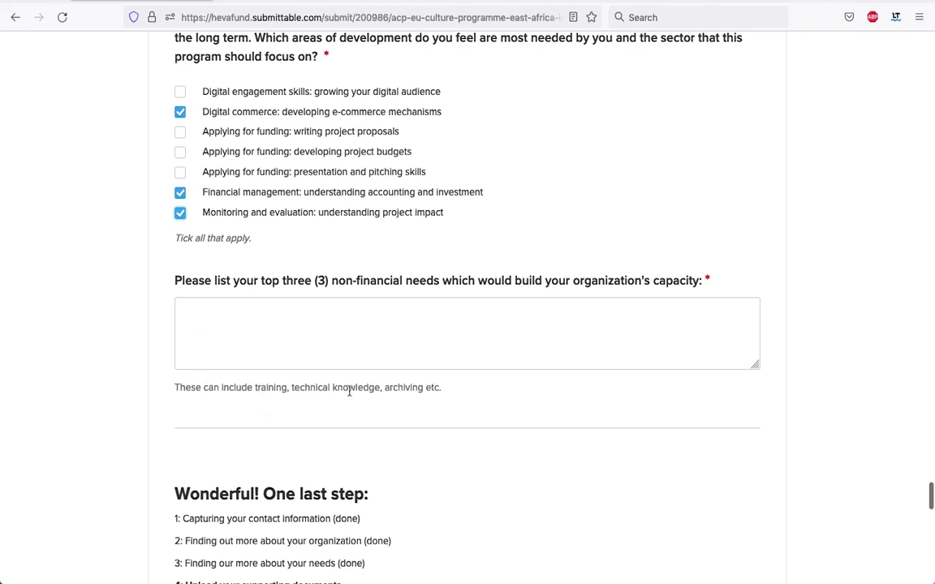
List 'Advanced training opportunities for my interns and volunteers' and 'Management and distribution of online courses' as non-financial needs.
{"action": "left_click", "coordinate": [272, 322]}
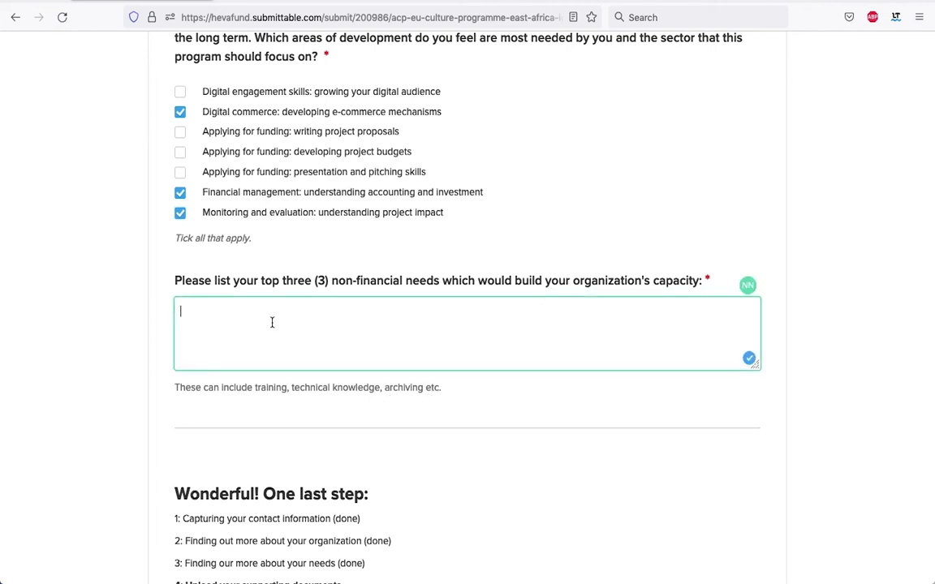
{"action": "type", "text": "Advanced training opportunities for my interns and volunteers"}
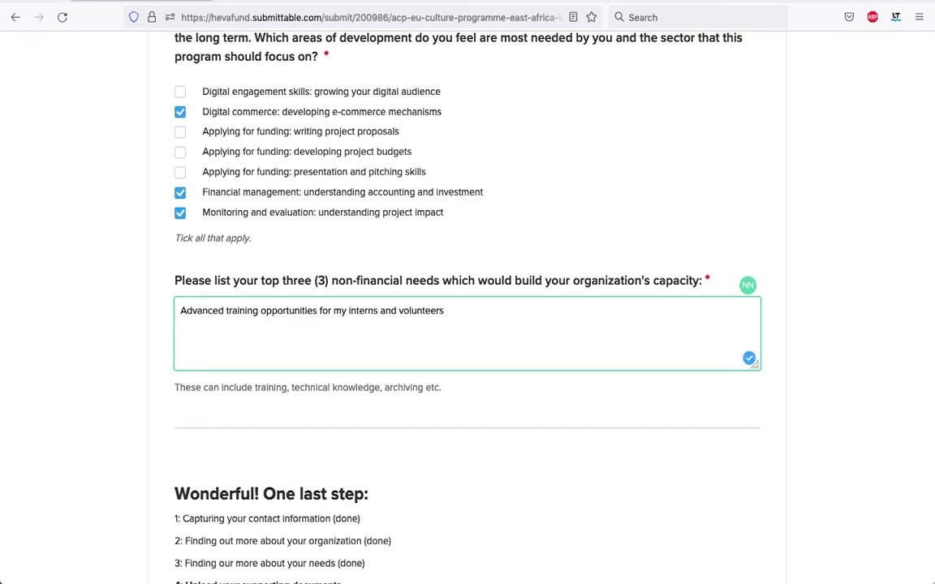
{"action": "key", "text": "Return"}
{"action": "type", "text": "Management and distribution of online courses"}
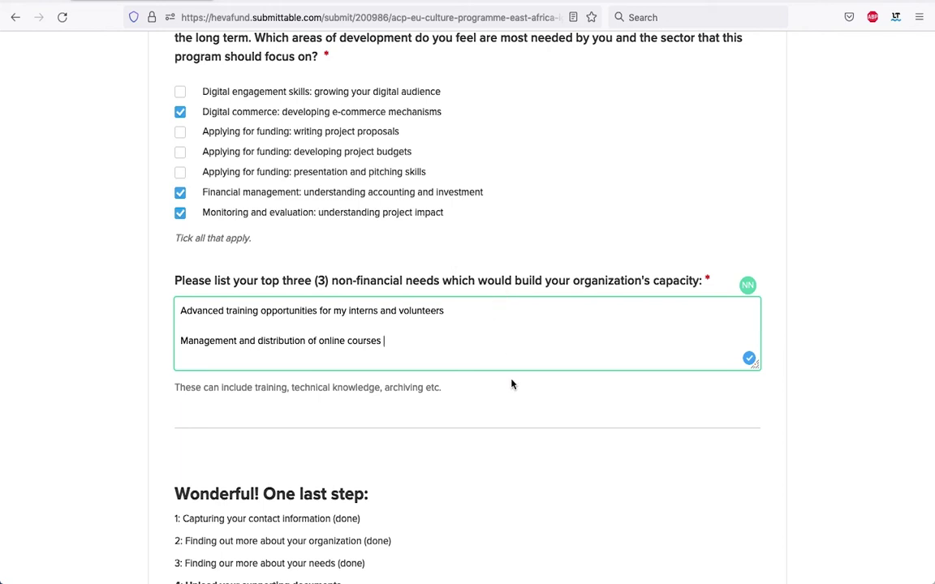
{"action": "scroll", "coordinate": [511, 384], "scroll_direction": "down", "scroll_amount": 1}
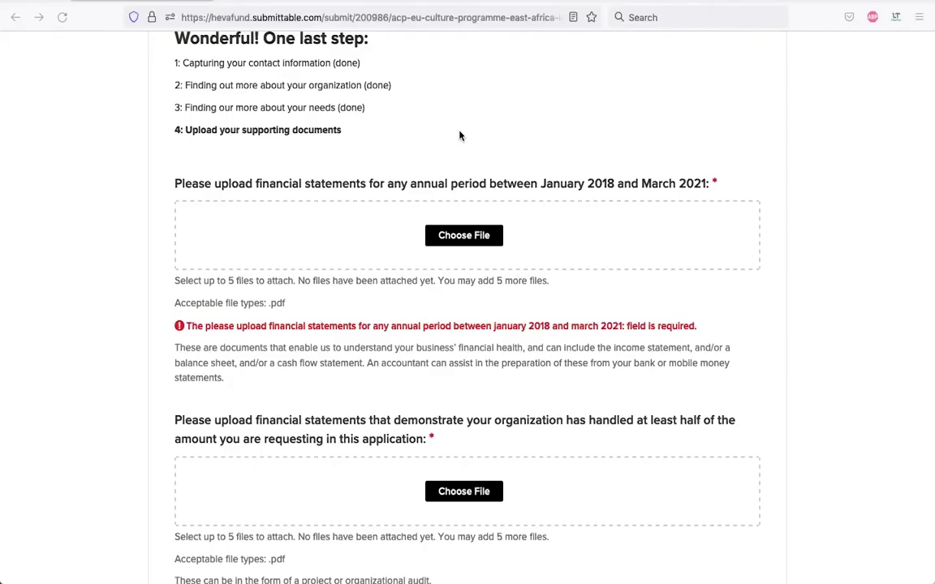
Upload Scorpio_Images_Financial_Statements.pdf for the January 2018–March 2021 financial statements question.
{"action": "scroll", "coordinate": [459, 135], "scroll_direction": "up", "scroll_amount": 1}
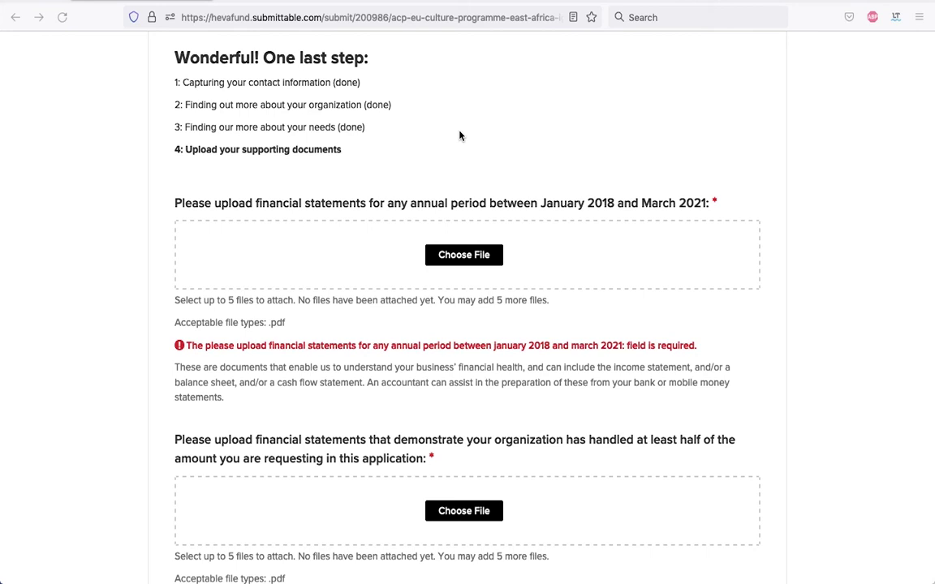
{"action": "scroll", "coordinate": [485, 121], "scroll_direction": "down", "scroll_amount": 1}
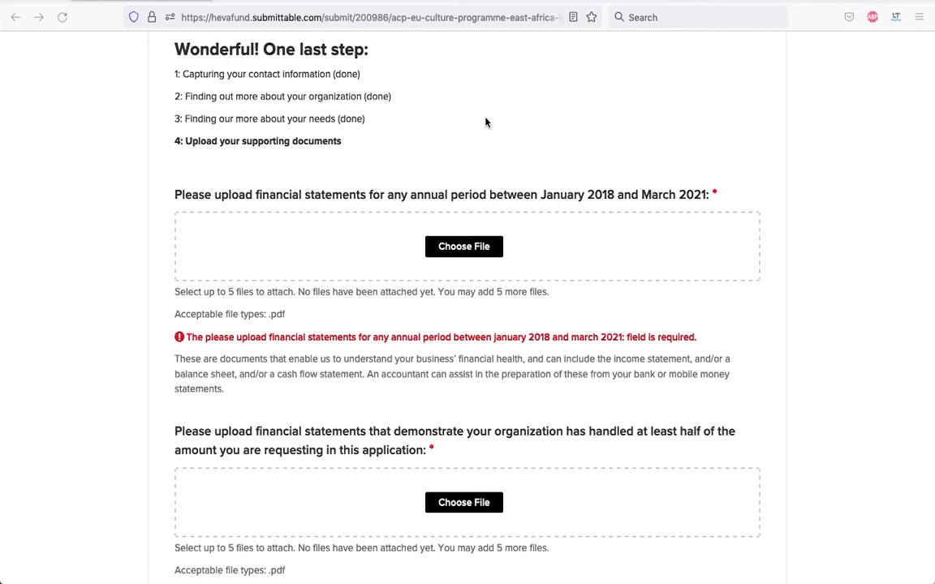
{"action": "scroll", "coordinate": [523, 215], "scroll_direction": "down", "scroll_amount": 2}
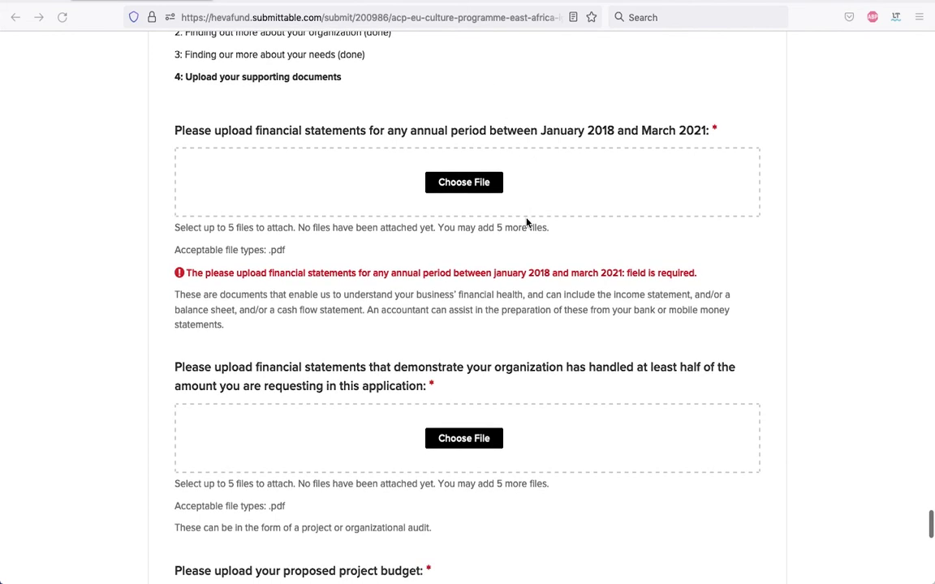
{"action": "scroll", "coordinate": [526, 223], "scroll_direction": "down", "scroll_amount": 1}
{"action": "scroll", "coordinate": [407, 100], "scroll_direction": "up", "scroll_amount": 2}
{"action": "scroll", "coordinate": [411, 101], "scroll_direction": "down", "scroll_amount": 3}
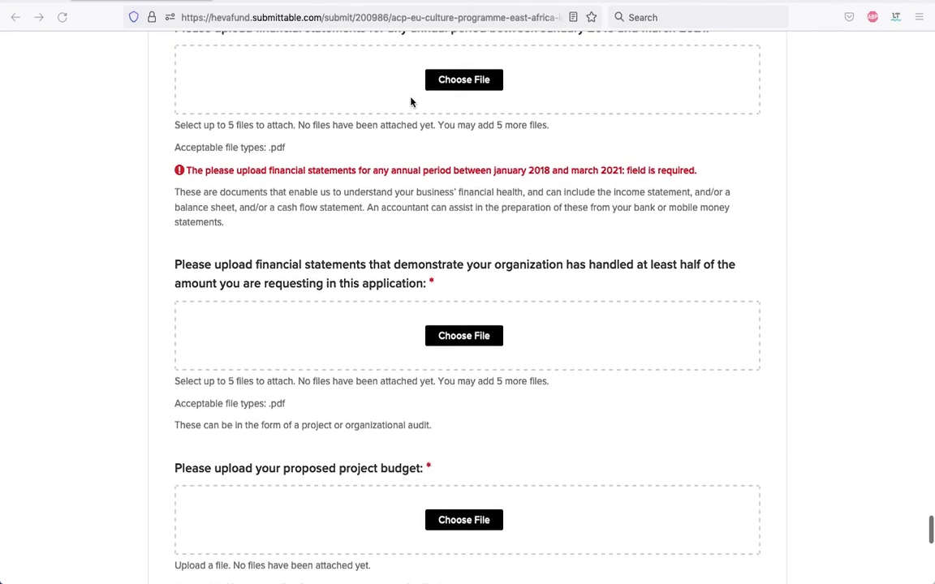
{"action": "scroll", "coordinate": [412, 100], "scroll_direction": "up", "scroll_amount": 4}
{"action": "scroll", "coordinate": [441, 163], "scroll_direction": "down", "scroll_amount": 1}
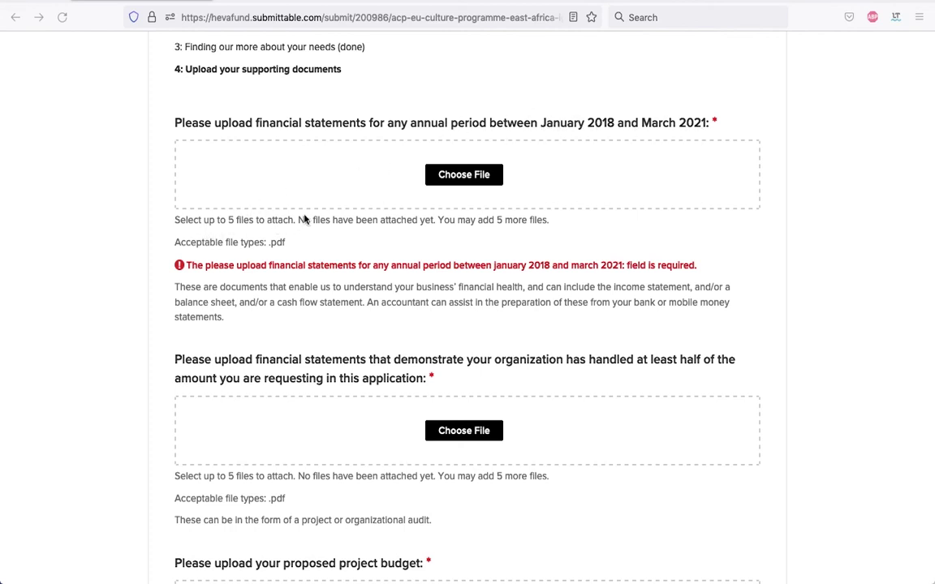
{"action": "left_click", "coordinate": [478, 180]}
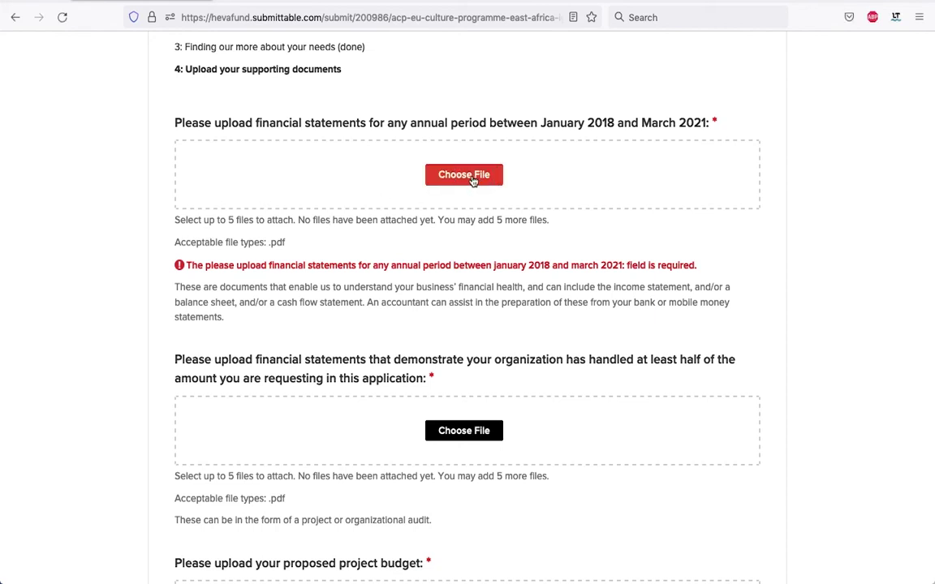
{"action": "left_click", "coordinate": [473, 180]}
{"action": "left_click", "coordinate": [383, 139]}
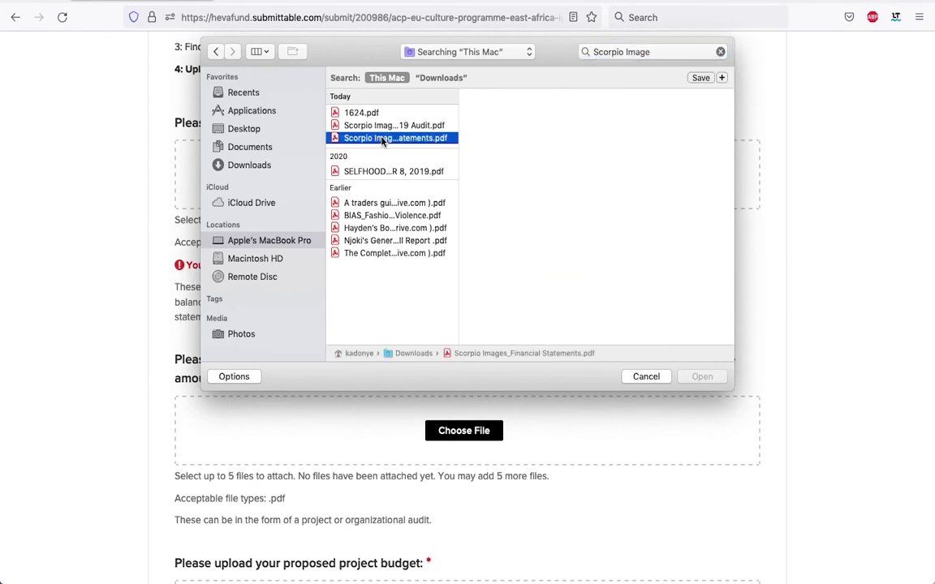
{"action": "left_click", "coordinate": [702, 378]}
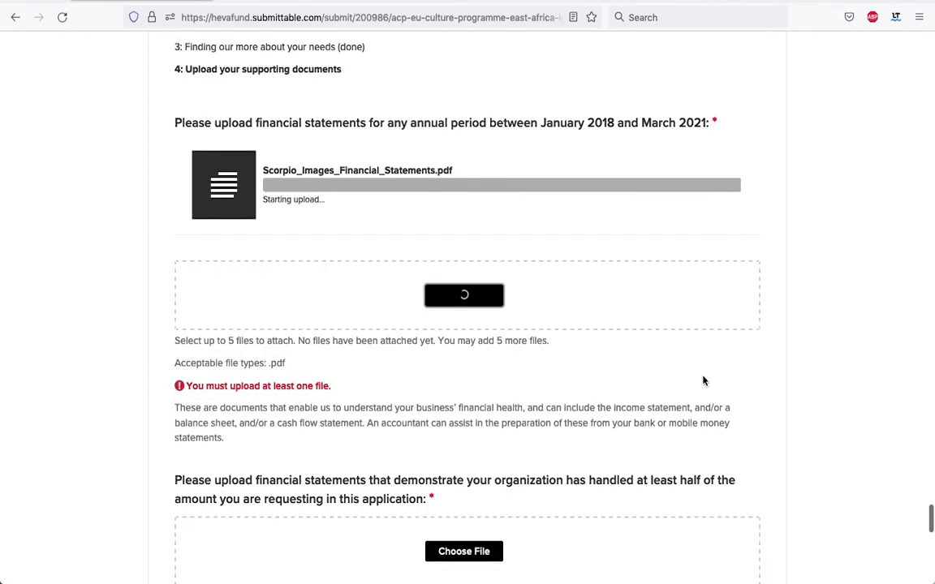
Dismiss the calendar reminder notification and review the uploaded financial statements on the form.
{"action": "scroll", "coordinate": [365, 237], "scroll_direction": "down", "scroll_amount": 5}
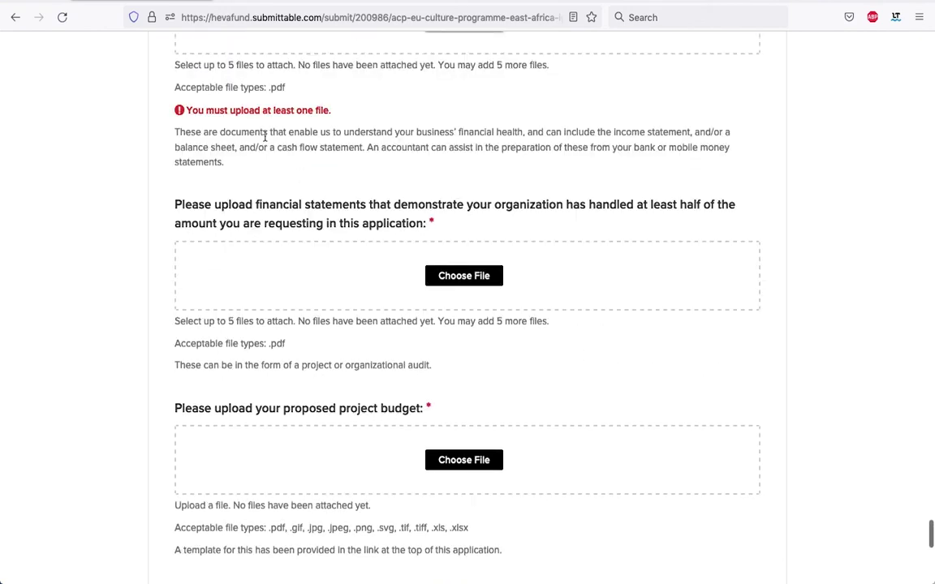
{"action": "scroll", "coordinate": [383, 116], "scroll_direction": "down", "scroll_amount": 1}
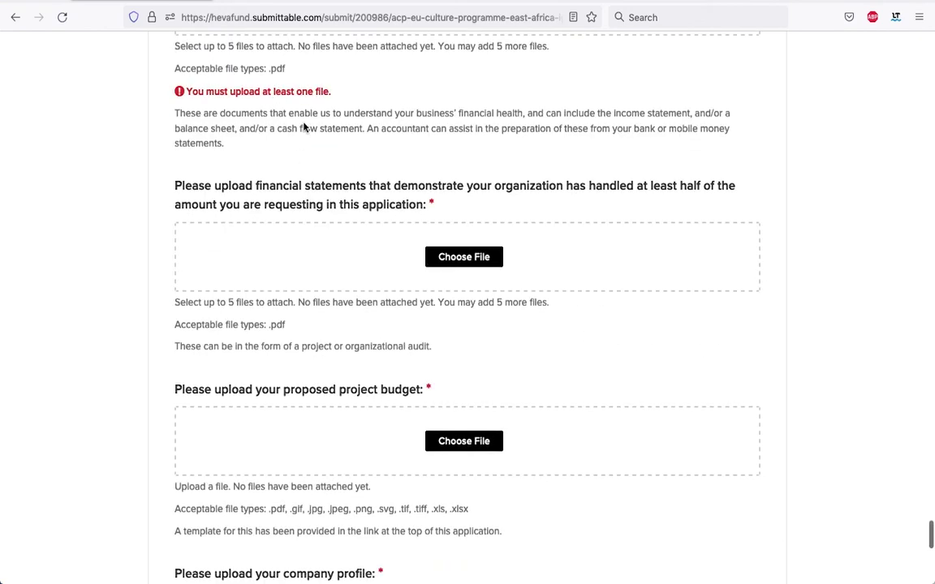
{"action": "scroll", "coordinate": [307, 125], "scroll_direction": "up", "scroll_amount": 5}
{"action": "scroll", "coordinate": [304, 136], "scroll_direction": "down", "scroll_amount": 5}
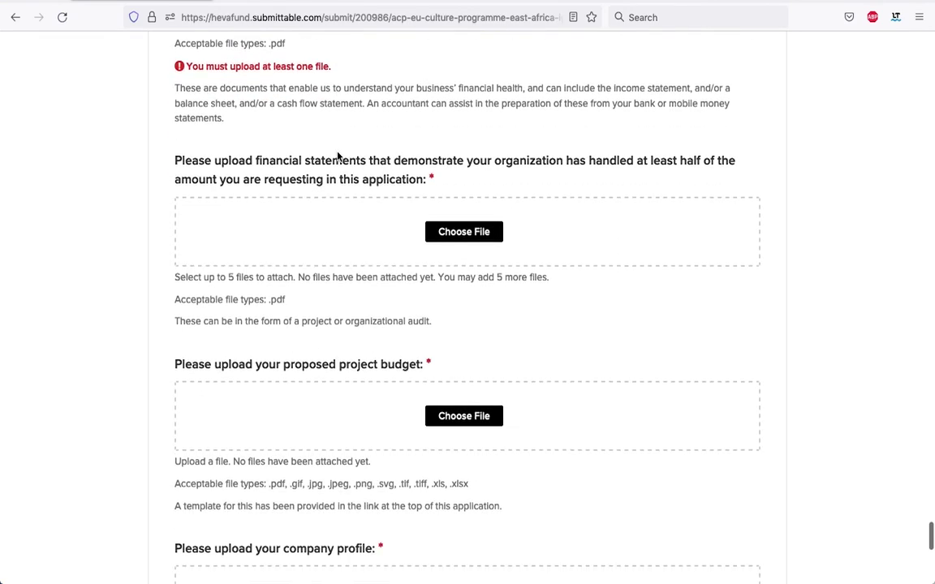
{"action": "scroll", "coordinate": [270, 166], "scroll_direction": "up", "scroll_amount": 1}
{"action": "scroll", "coordinate": [252, 142], "scroll_direction": "up", "scroll_amount": 1}
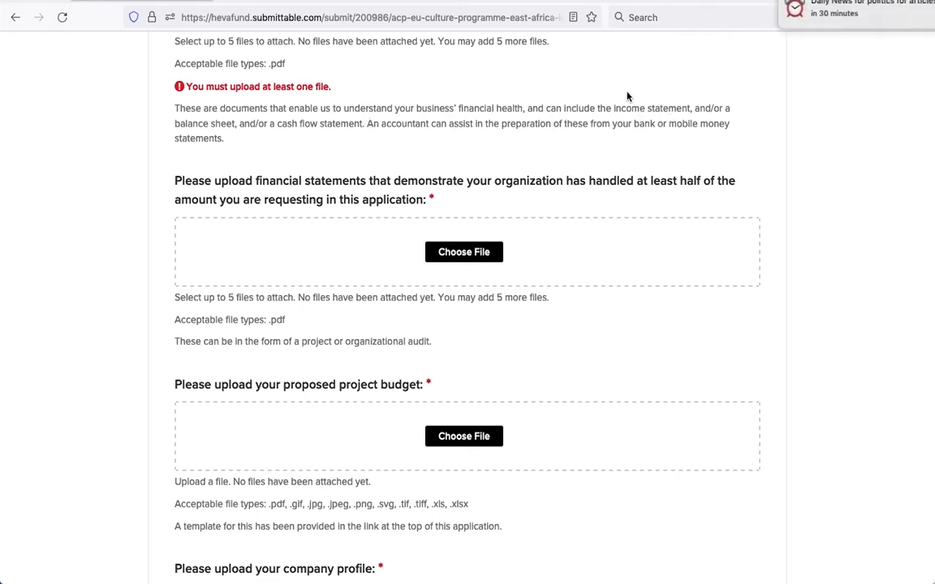
{"action": "left_click", "coordinate": [899, 2]}
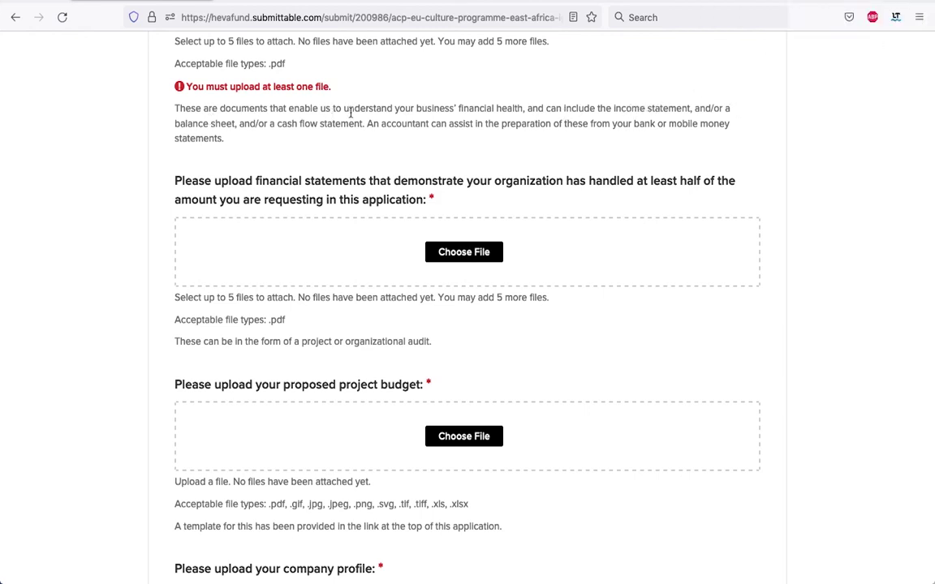
{"action": "scroll", "coordinate": [438, 106], "scroll_direction": "up", "scroll_amount": 4}
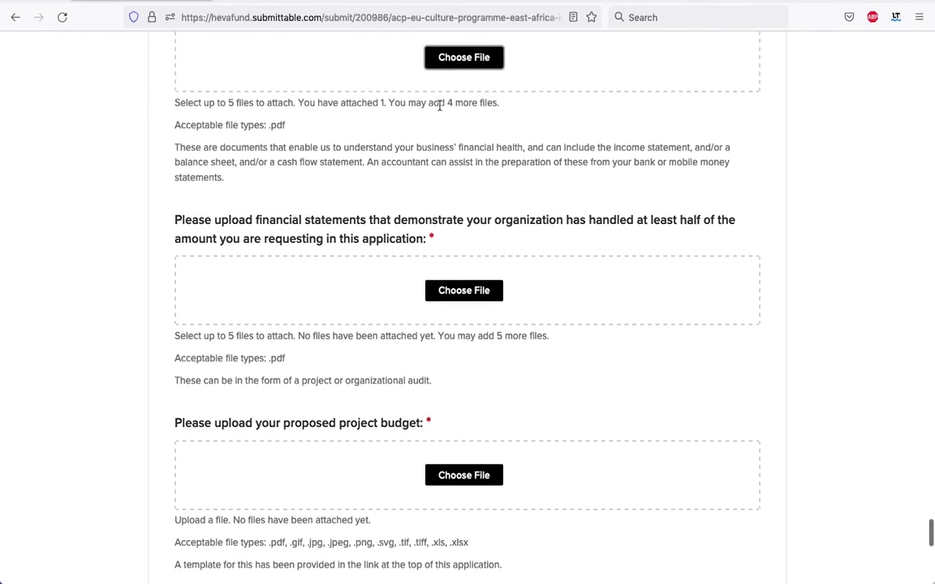
{"action": "scroll", "coordinate": [439, 110], "scroll_direction": "up", "scroll_amount": 1}
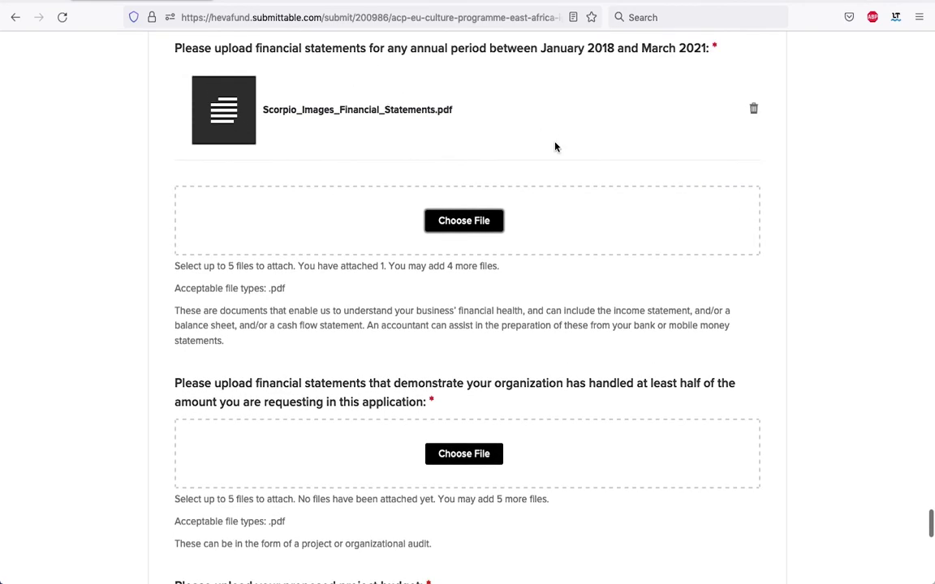
{"action": "scroll", "coordinate": [580, 194], "scroll_direction": "down", "scroll_amount": 5}
{"action": "scroll", "coordinate": [580, 194], "scroll_direction": "down", "scroll_amount": 3}
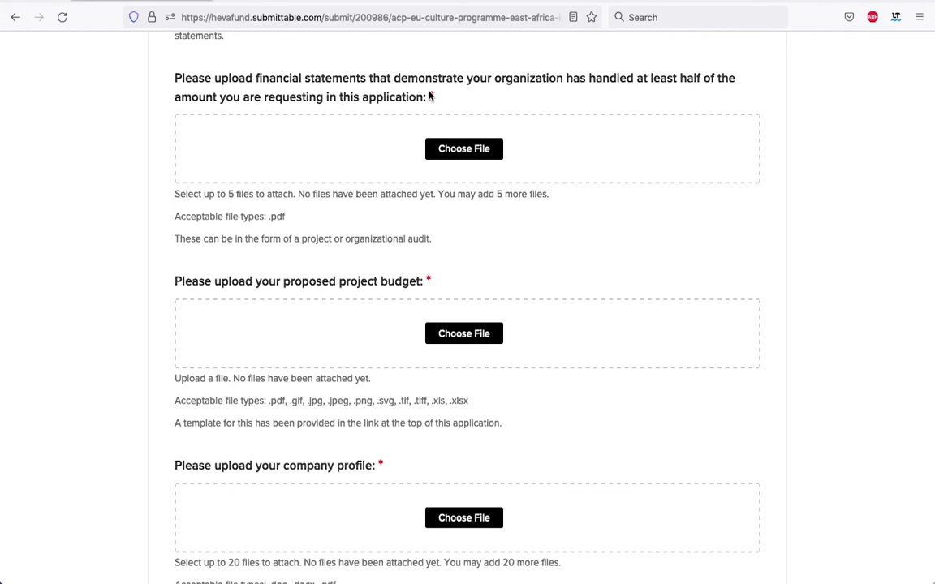
Attach Scorpio_Images_2019_Audit.pdf to the half-amount financial statements question.
{"action": "left_click", "coordinate": [458, 149]}
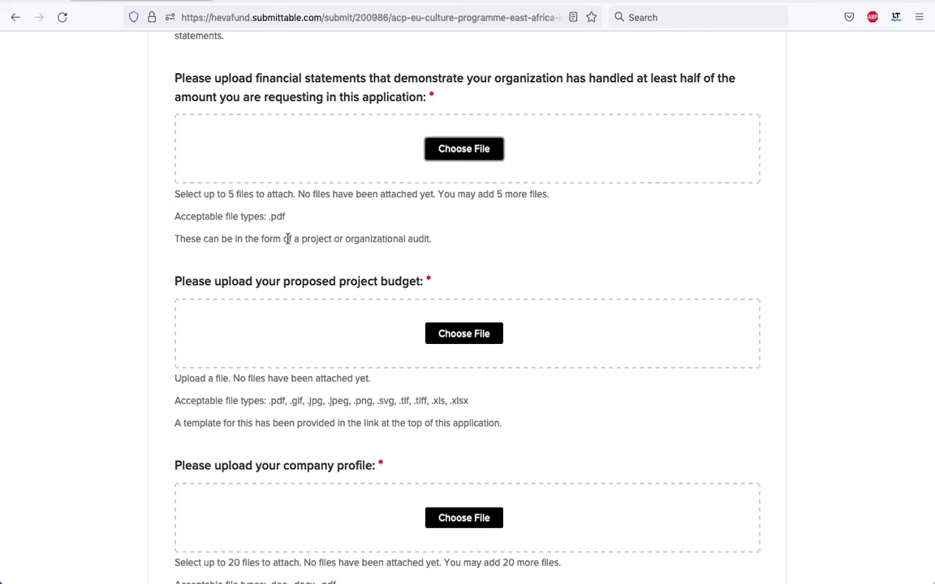
{"action": "left_click", "coordinate": [463, 149]}
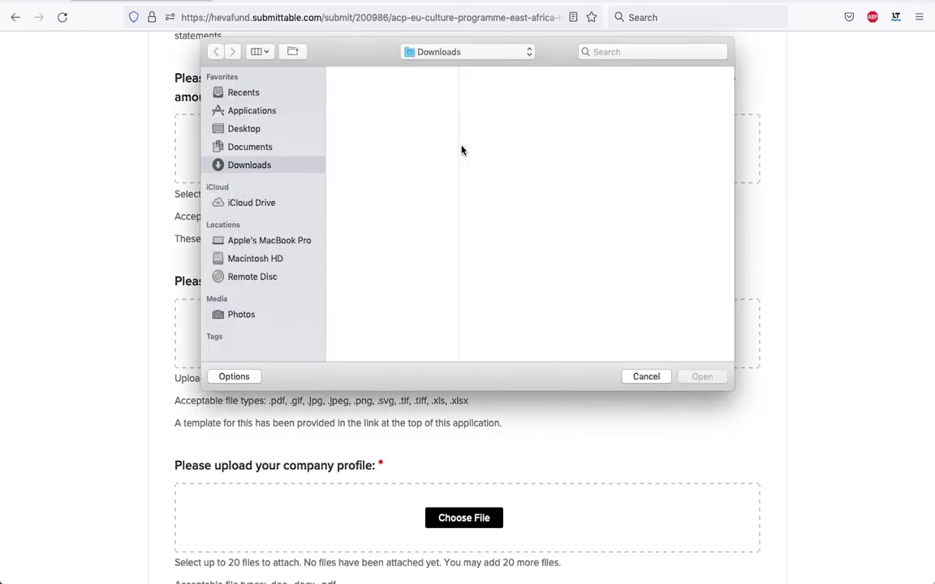
{"action": "left_click", "coordinate": [598, 52]}
{"action": "type", "text": "fi"}
{"action": "left_click", "coordinate": [702, 377]}
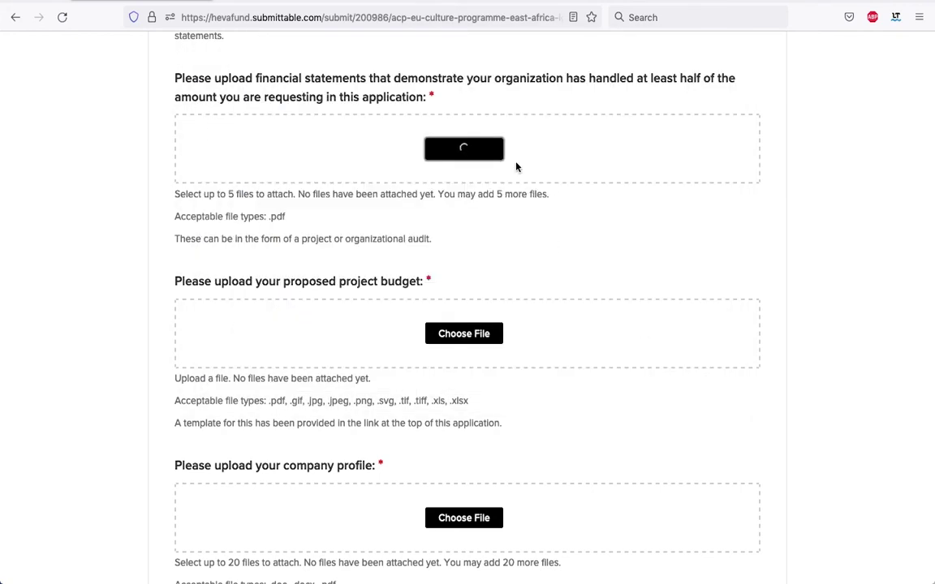
{"action": "scroll", "coordinate": [419, 182], "scroll_direction": "down", "scroll_amount": 5}
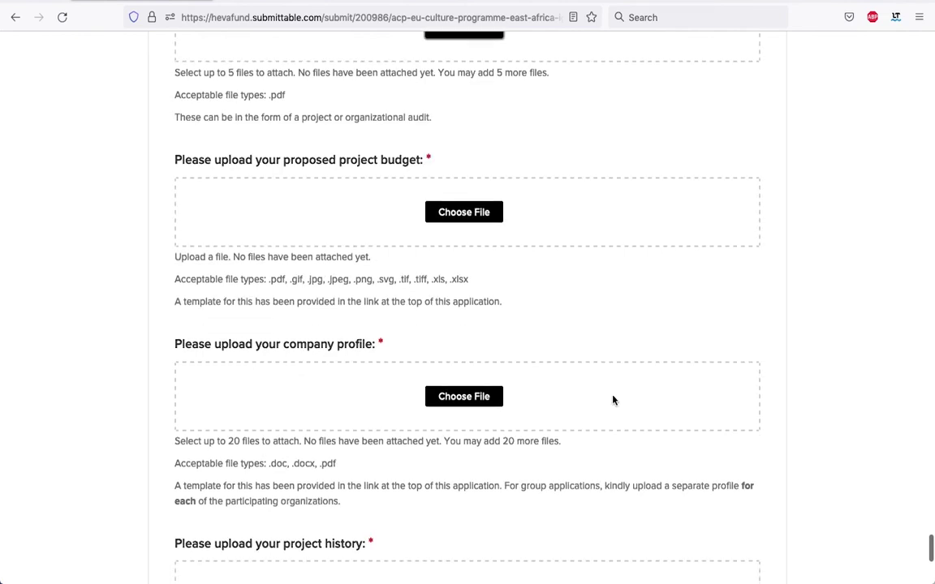
Attach Scorpio_Images_Budget.xlsx as the project budget.
{"action": "left_click", "coordinate": [477, 215]}
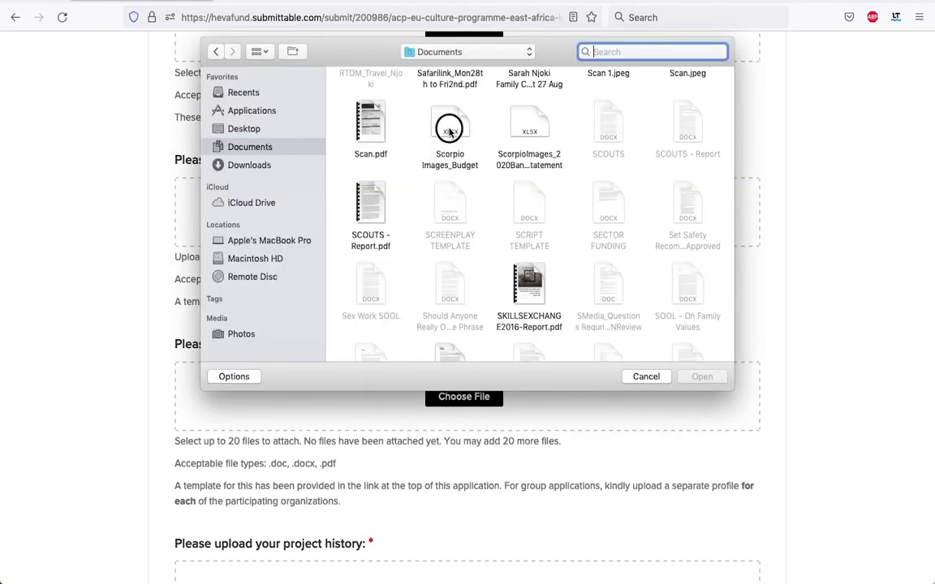
{"action": "left_click", "coordinate": [451, 132]}
{"action": "left_click", "coordinate": [703, 378]}
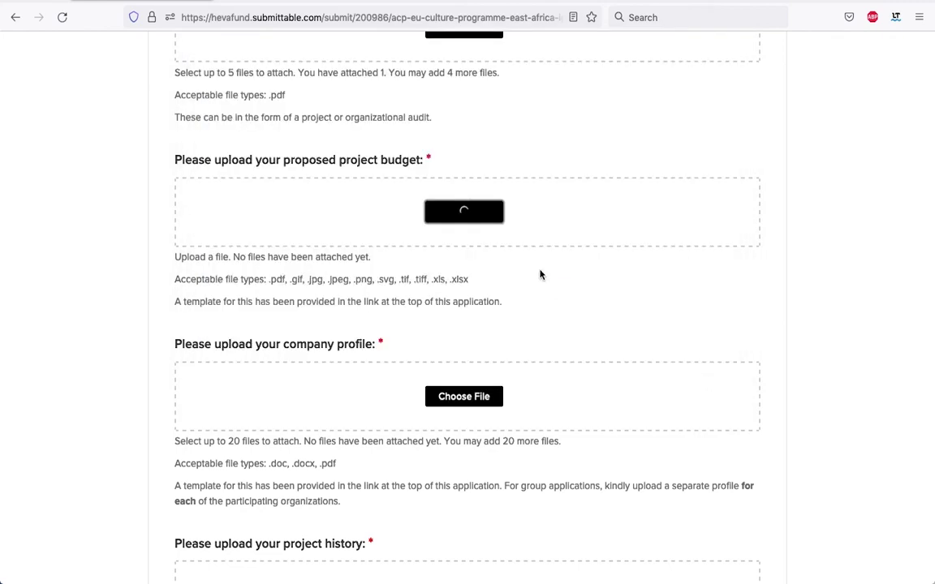
{"action": "scroll", "coordinate": [548, 231], "scroll_direction": "up", "scroll_amount": 5}
{"action": "scroll", "coordinate": [546, 232], "scroll_direction": "up", "scroll_amount": 1}
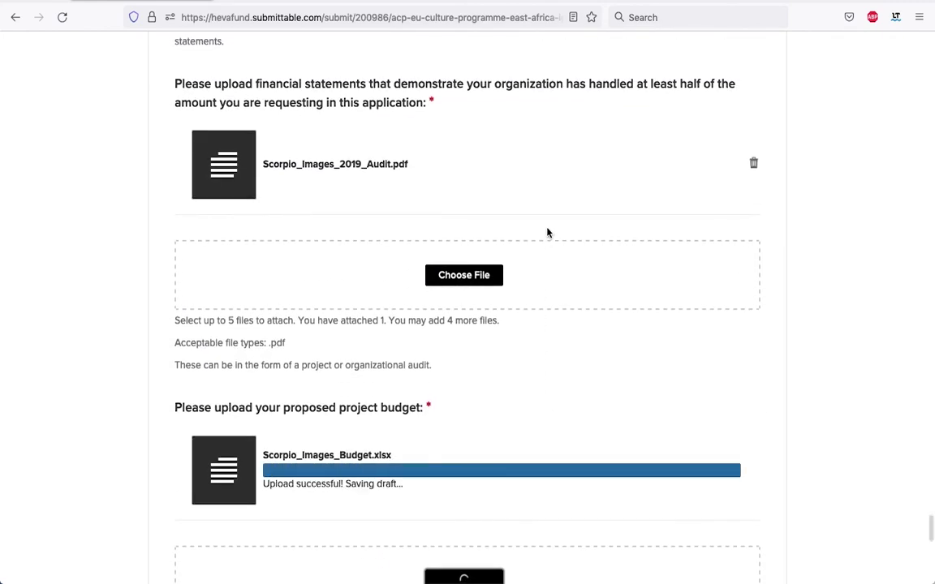
{"action": "scroll", "coordinate": [493, 354], "scroll_direction": "down", "scroll_amount": 2}
{"action": "scroll", "coordinate": [492, 355], "scroll_direction": "up", "scroll_amount": 2}
{"action": "scroll", "coordinate": [491, 354], "scroll_direction": "up", "scroll_amount": 9}
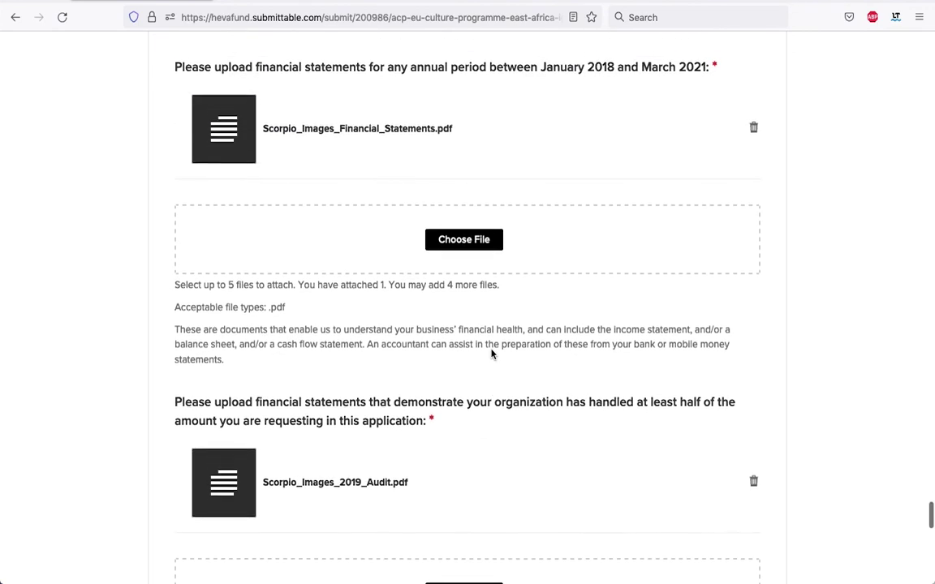
{"action": "scroll", "coordinate": [491, 354], "scroll_direction": "down", "scroll_amount": 20}
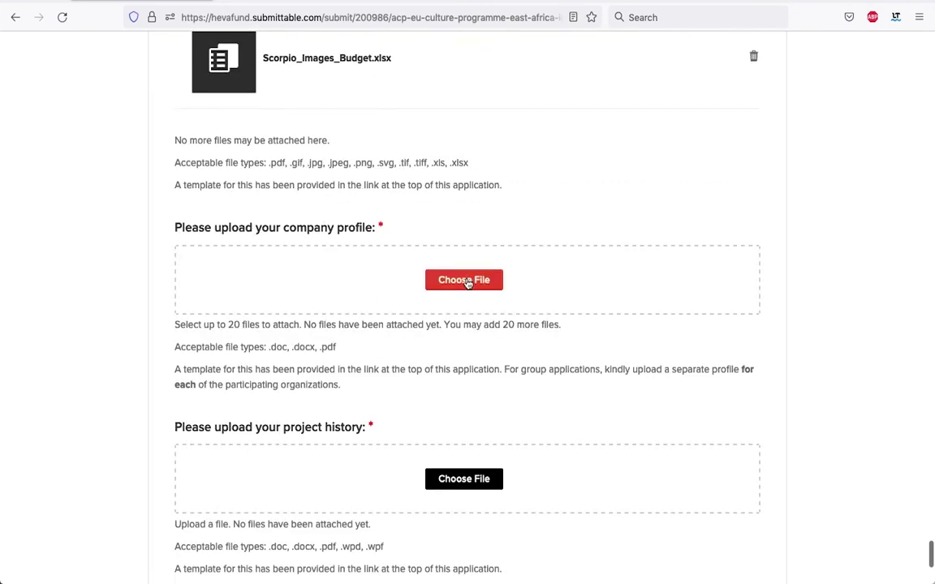
Upload Scorpio_Images_CompanyProfile.docx to the company profile question.
{"action": "left_click", "coordinate": [464, 281]}
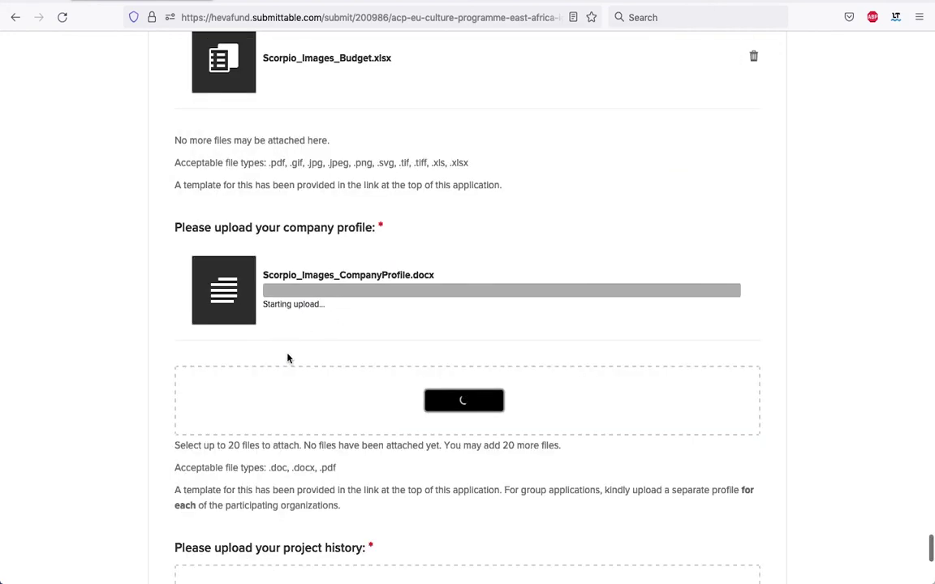
{"action": "scroll", "coordinate": [325, 417], "scroll_direction": "down", "scroll_amount": 3}
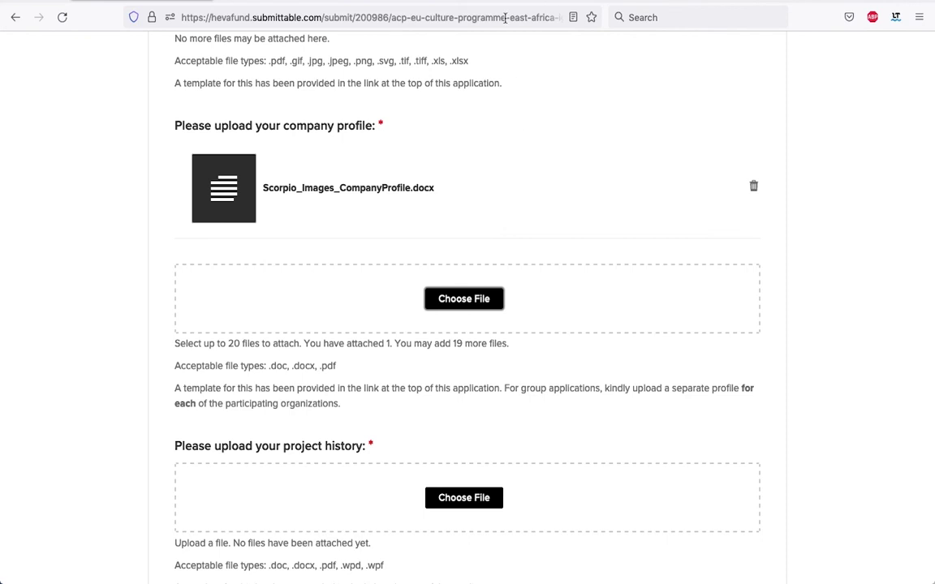
{"action": "scroll", "coordinate": [520, 371], "scroll_direction": "down", "scroll_amount": 1}
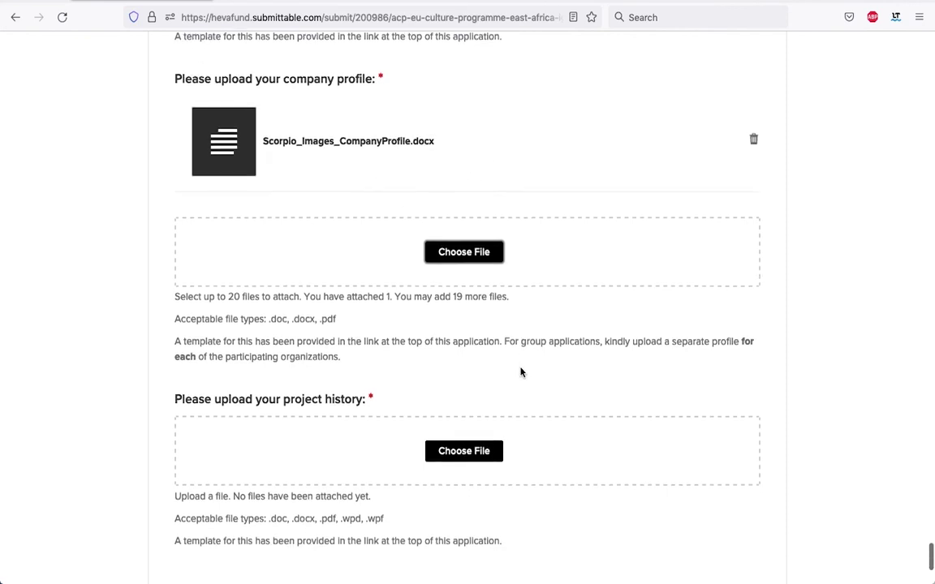
{"action": "scroll", "coordinate": [521, 372], "scroll_direction": "down", "scroll_amount": 4}
Upload Scorpio_Images_Project_History.docx to the project history question.
{"action": "left_click", "coordinate": [455, 265]}
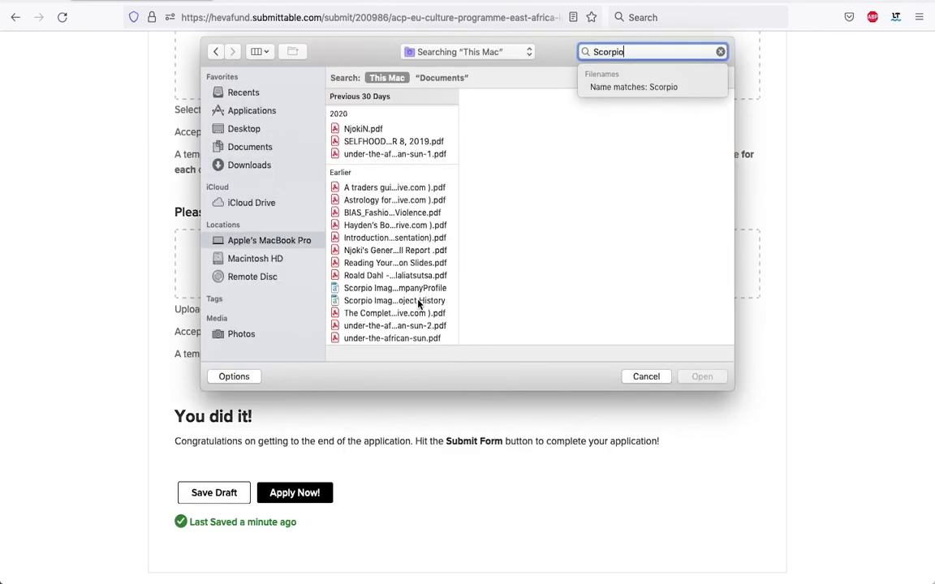
{"action": "left_click", "coordinate": [419, 302]}
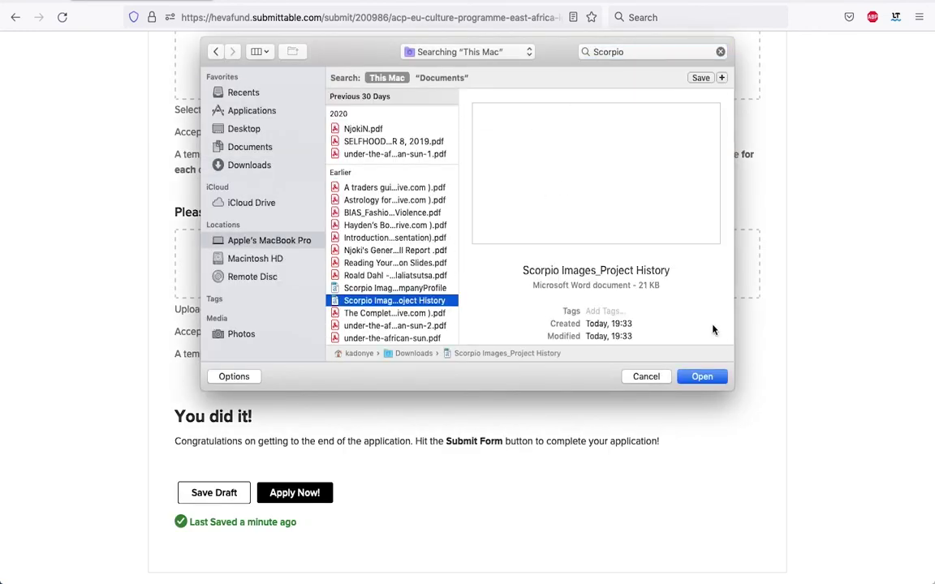
{"action": "left_click", "coordinate": [704, 376]}
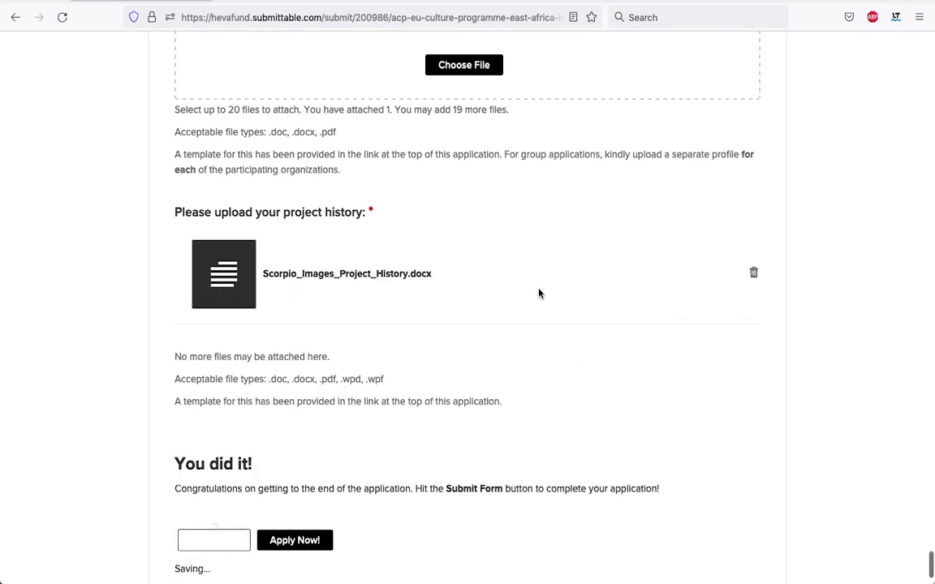
{"action": "scroll", "coordinate": [538, 292], "scroll_direction": "up", "scroll_amount": 10}
{"action": "scroll", "coordinate": [538, 292], "scroll_direction": "down", "scroll_amount": 4}
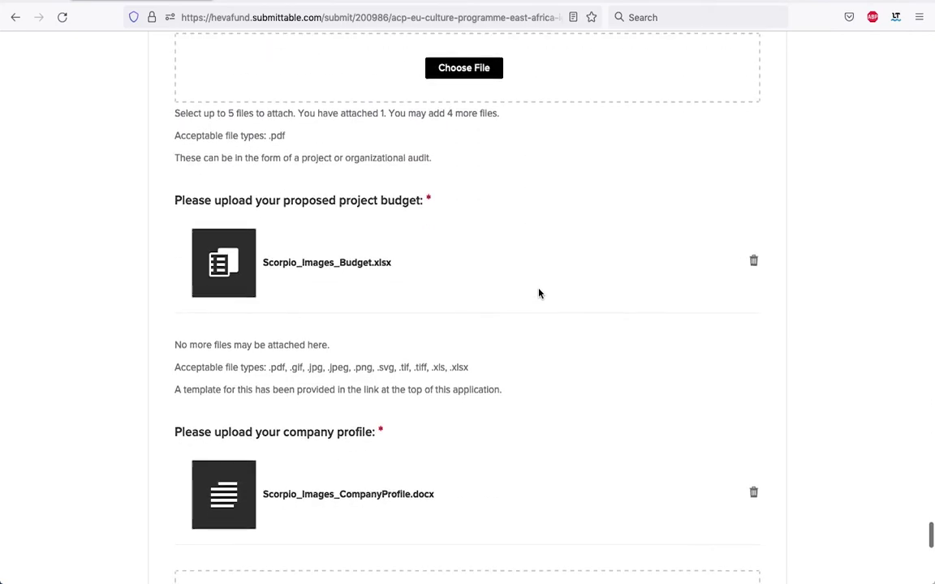
{"action": "scroll", "coordinate": [529, 228], "scroll_direction": "down", "scroll_amount": 4}
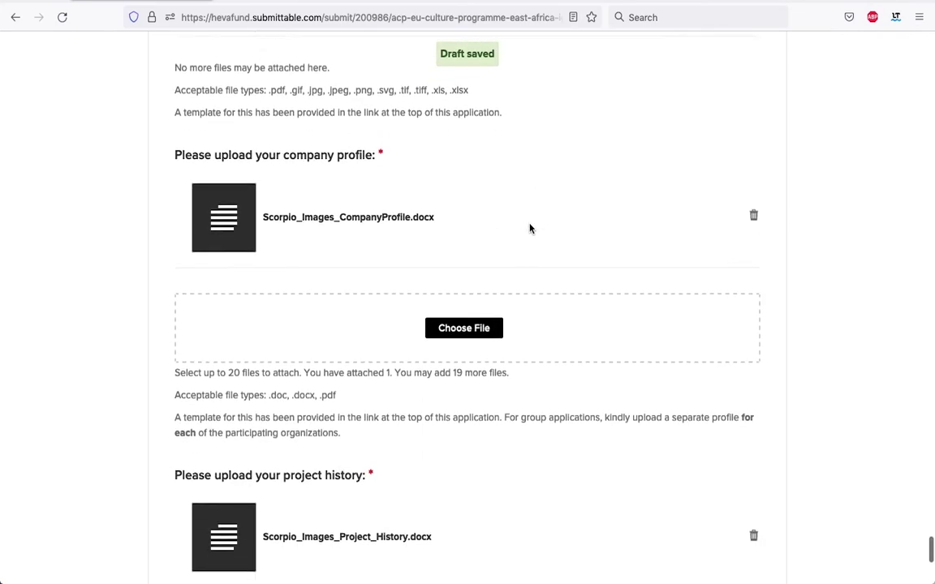
{"action": "scroll", "coordinate": [529, 228], "scroll_direction": "up", "scroll_amount": 3}
{"action": "scroll", "coordinate": [528, 228], "scroll_direction": "up", "scroll_amount": 6}
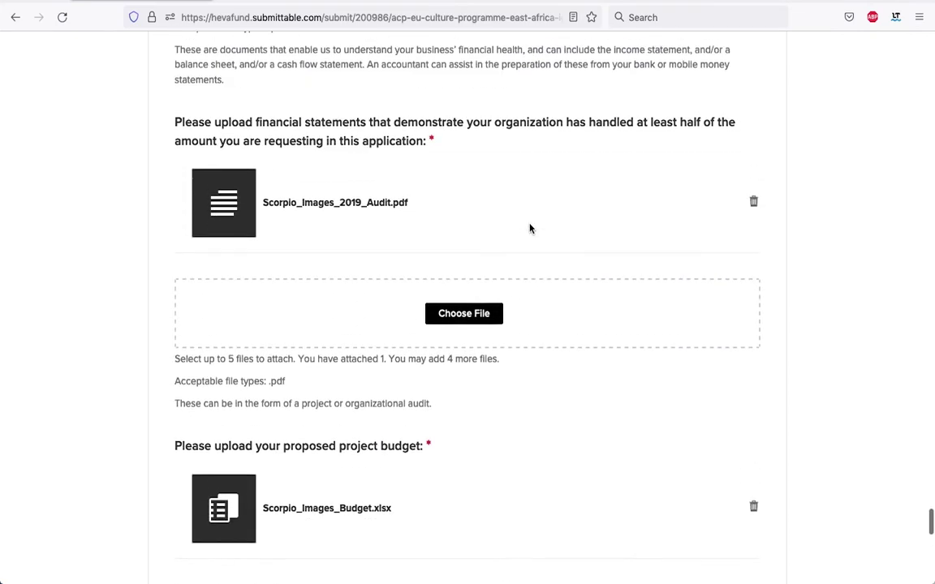
{"action": "scroll", "coordinate": [529, 228], "scroll_direction": "down", "scroll_amount": 4}
{"action": "scroll", "coordinate": [529, 228], "scroll_direction": "down", "scroll_amount": 8}
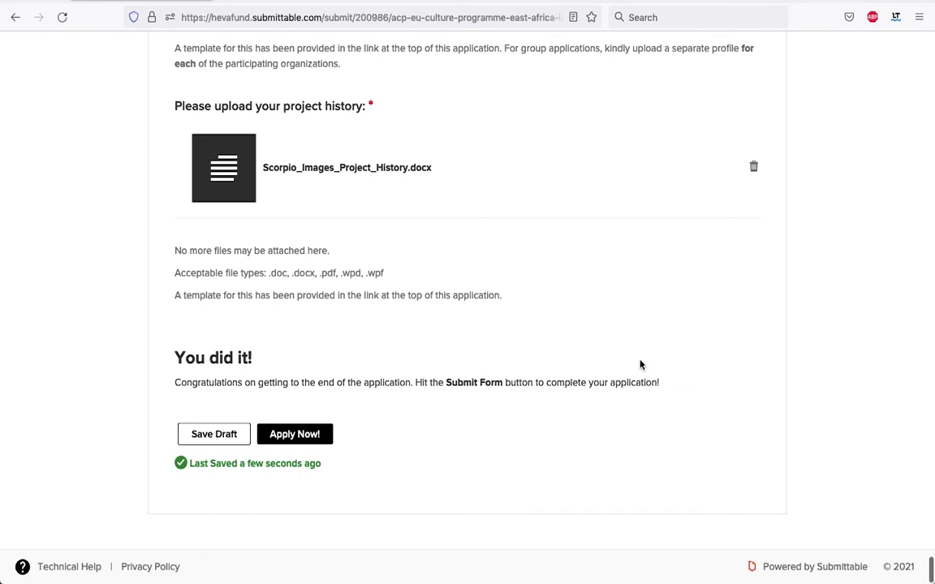
Submit the Ignite Culture application and open the safelisting steps link in a new tab.
{"action": "left_click", "coordinate": [296, 436]}
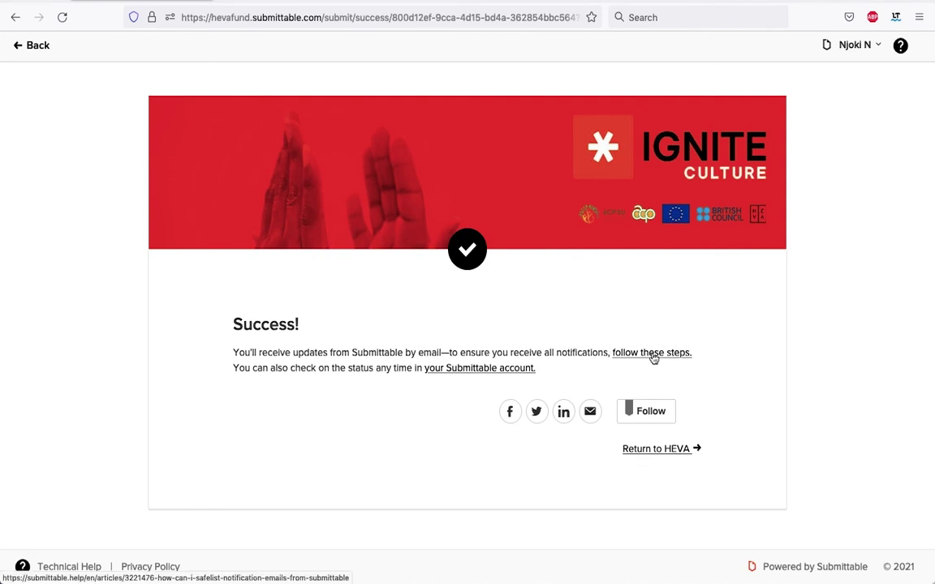
{"action": "right_click", "coordinate": [653, 357]}
{"action": "left_click", "coordinate": [678, 360]}
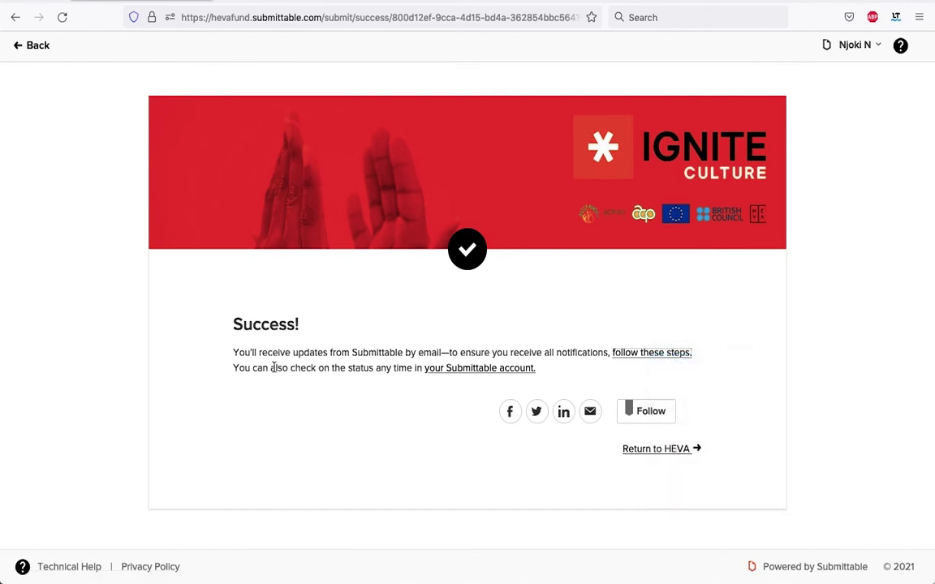
Check My Submissions shows Scorpio Images as Received, then read the safelisting help article.
{"action": "left_click", "coordinate": [459, 371]}
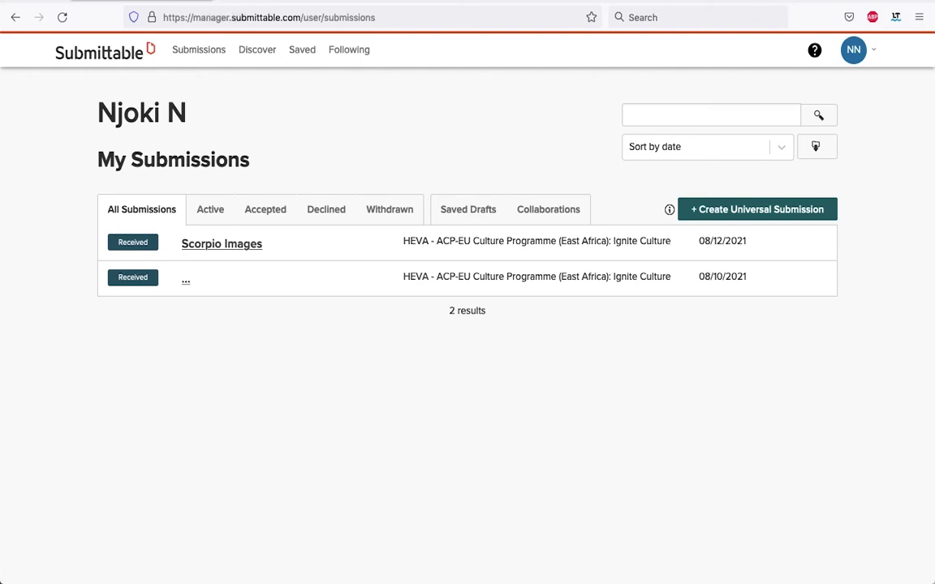
{"action": "key", "text": "ctrl+w"}
{"action": "scroll", "coordinate": [434, 357], "scroll_direction": "down", "scroll_amount": 6}
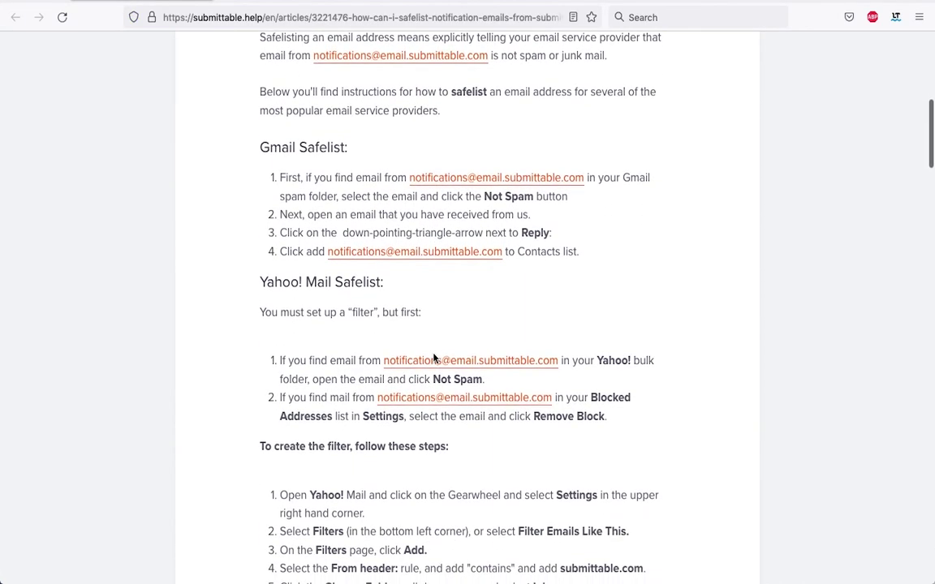
{"action": "scroll", "coordinate": [434, 357], "scroll_direction": "up", "scroll_amount": 6}
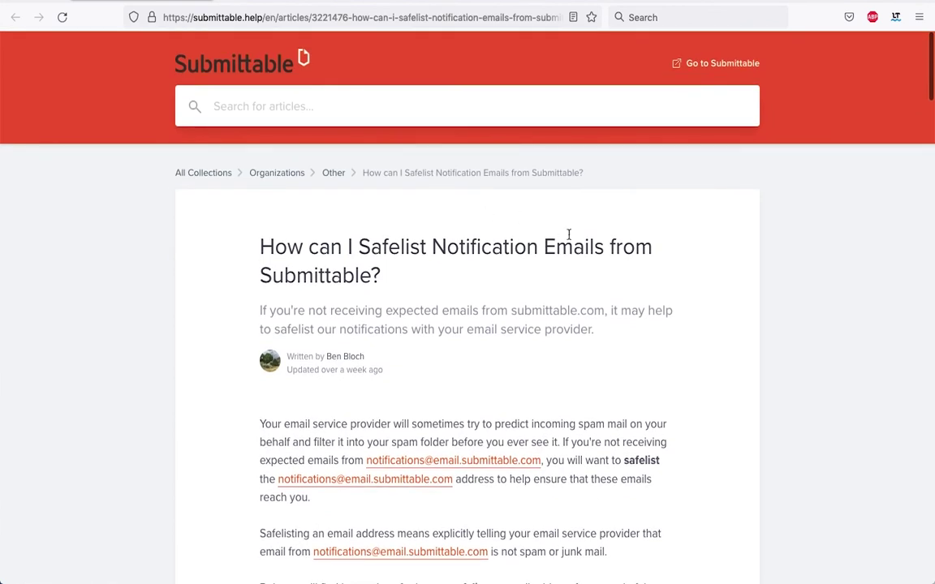